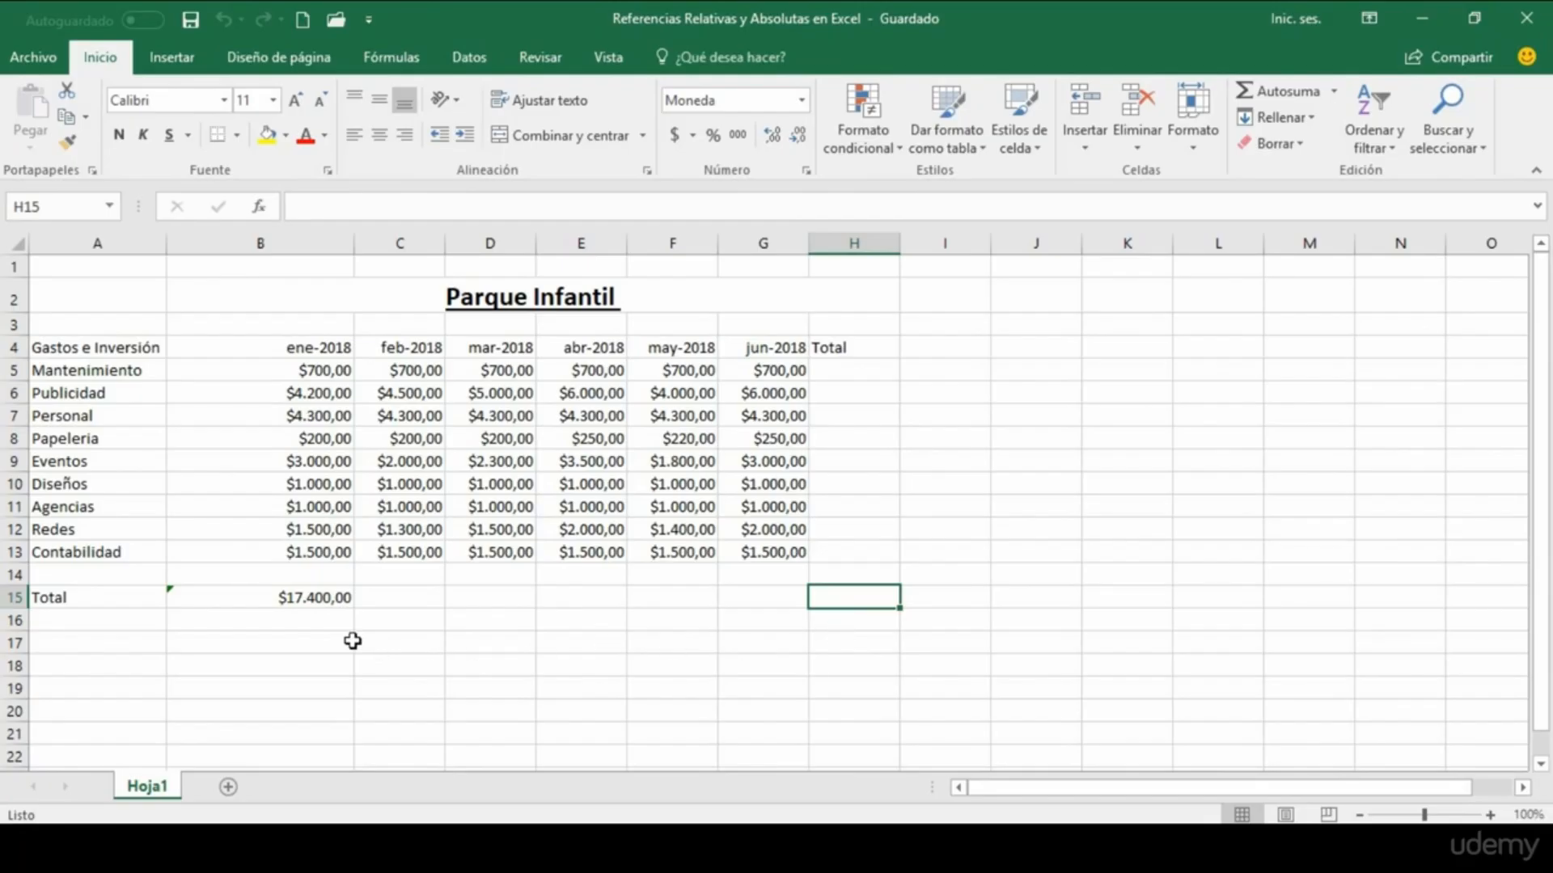
Step: Inspect the January total formula in B15, its source range B5:B13, and the total cells C15 to G15 for the other months
{"action": "left_click", "coordinate": [203, 596]}
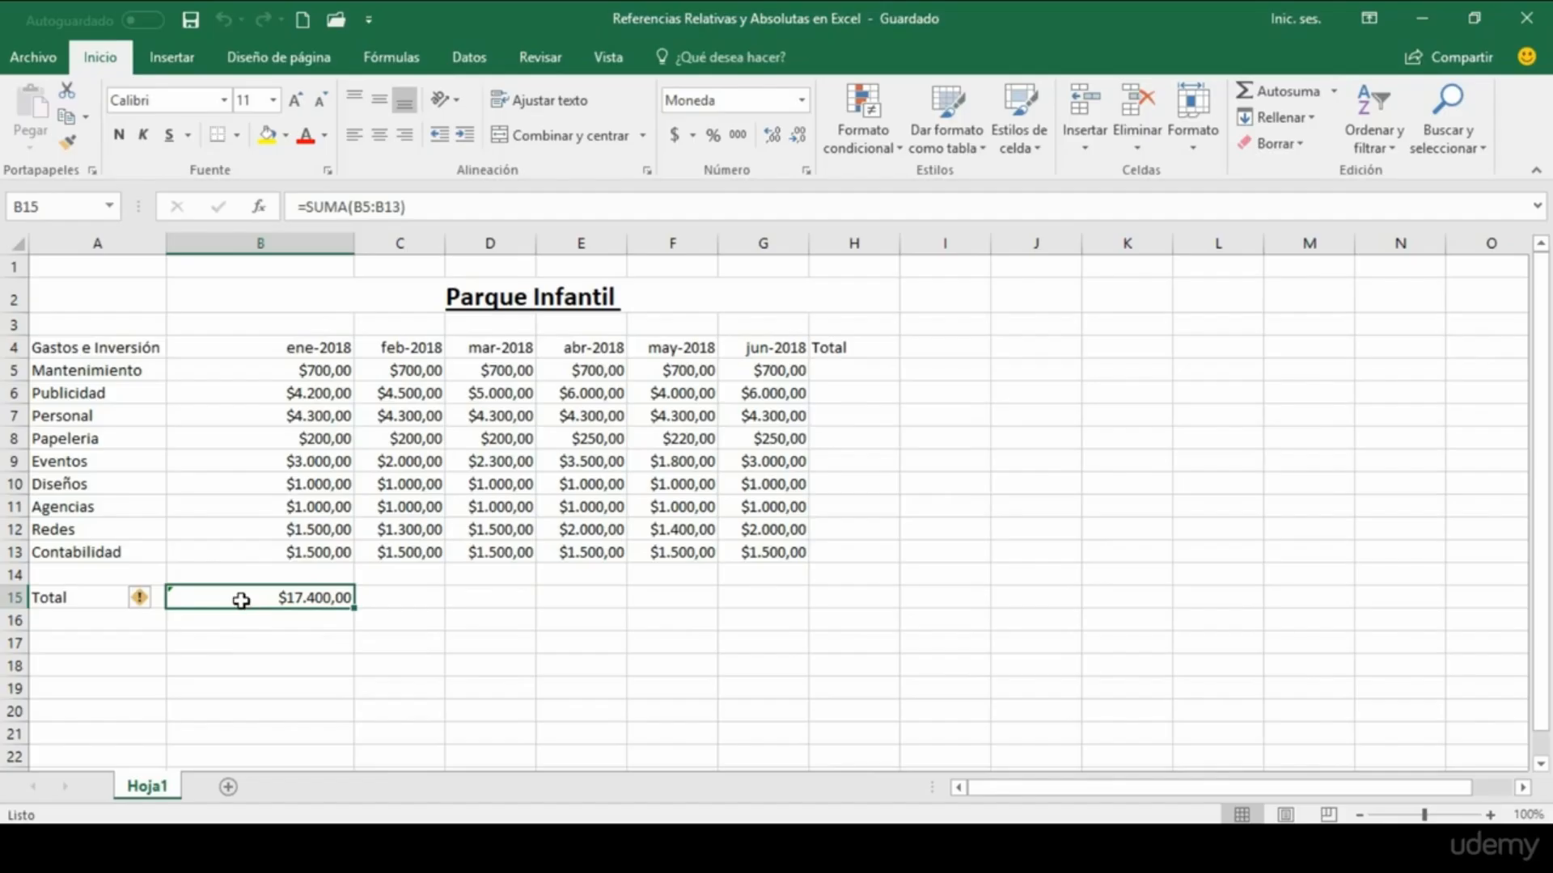
{"action": "left_click_drag", "start_coordinate": [250, 367], "coordinate": [251, 550]}
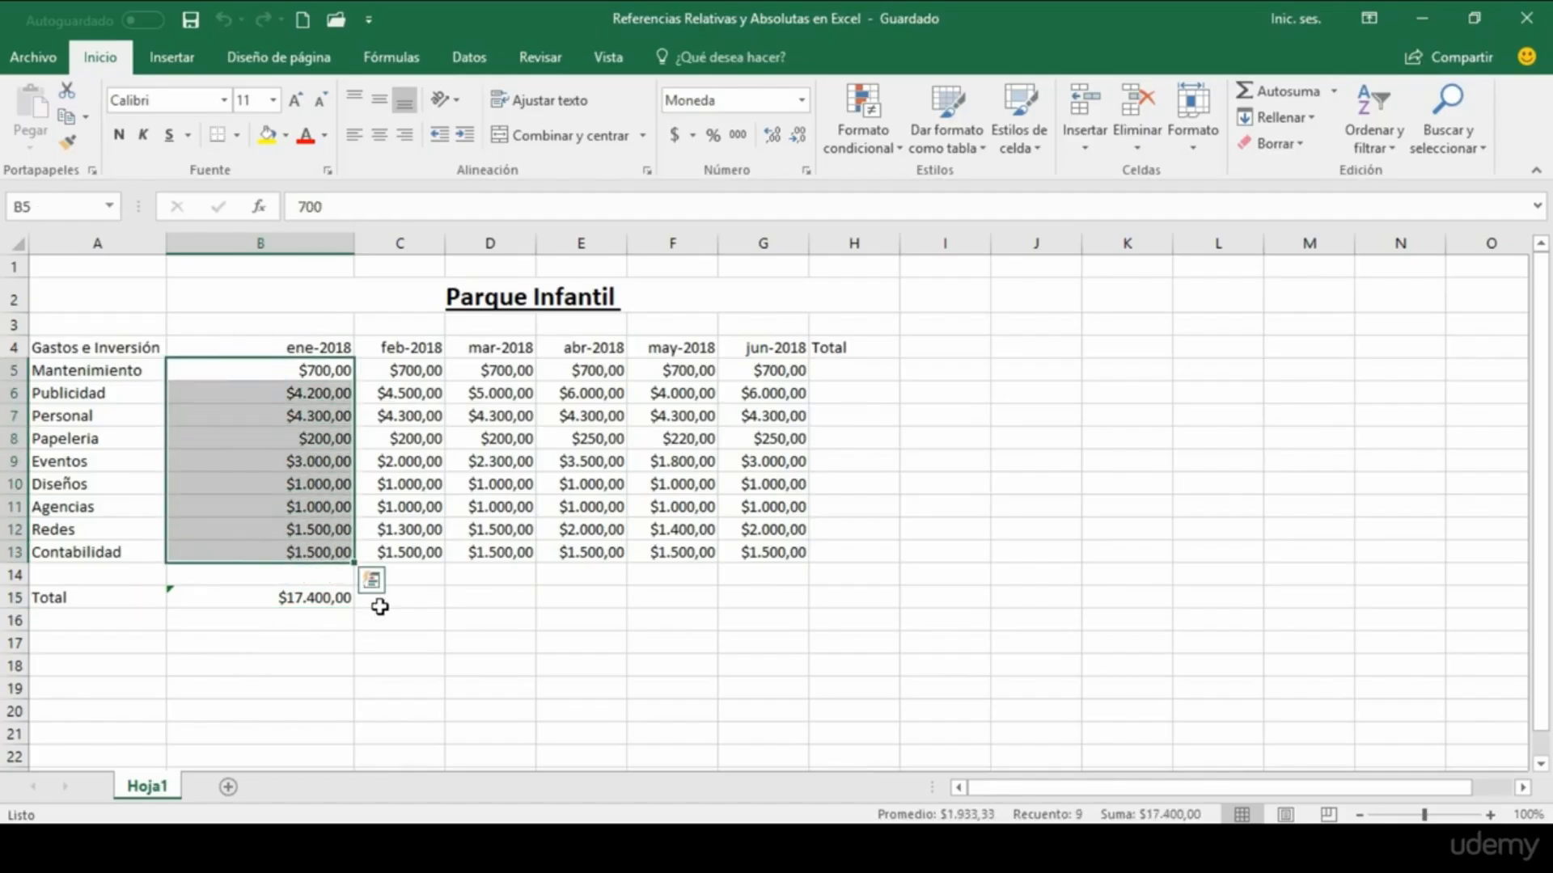
{"action": "left_click", "coordinate": [405, 596]}
{"action": "left_click", "coordinate": [478, 595]}
{"action": "left_click", "coordinate": [569, 596]}
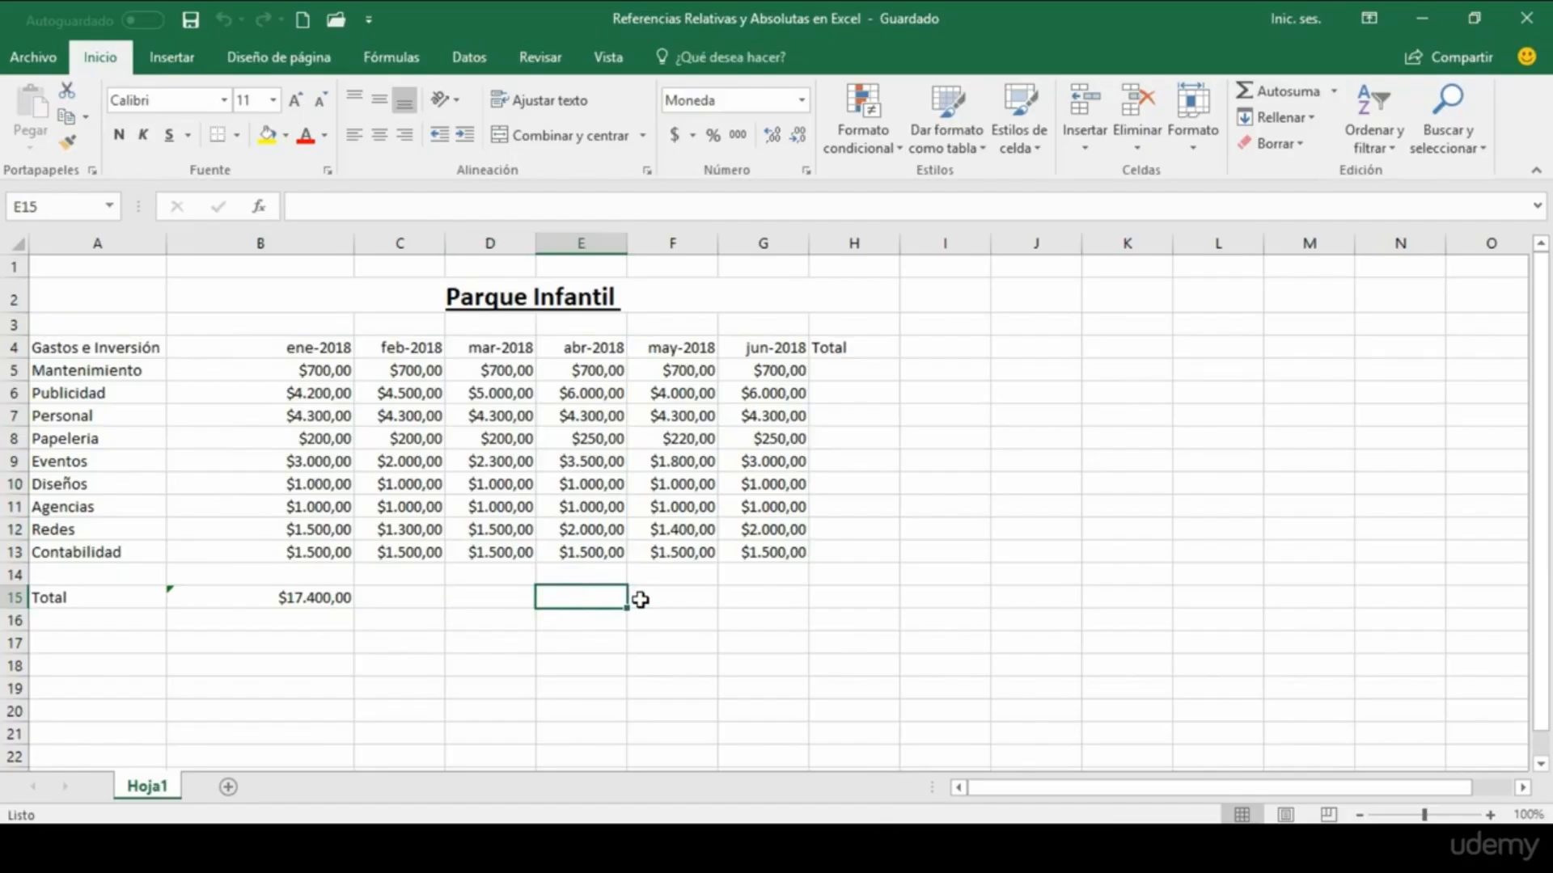
{"action": "left_click", "coordinate": [639, 596]}
{"action": "left_click", "coordinate": [760, 599]}
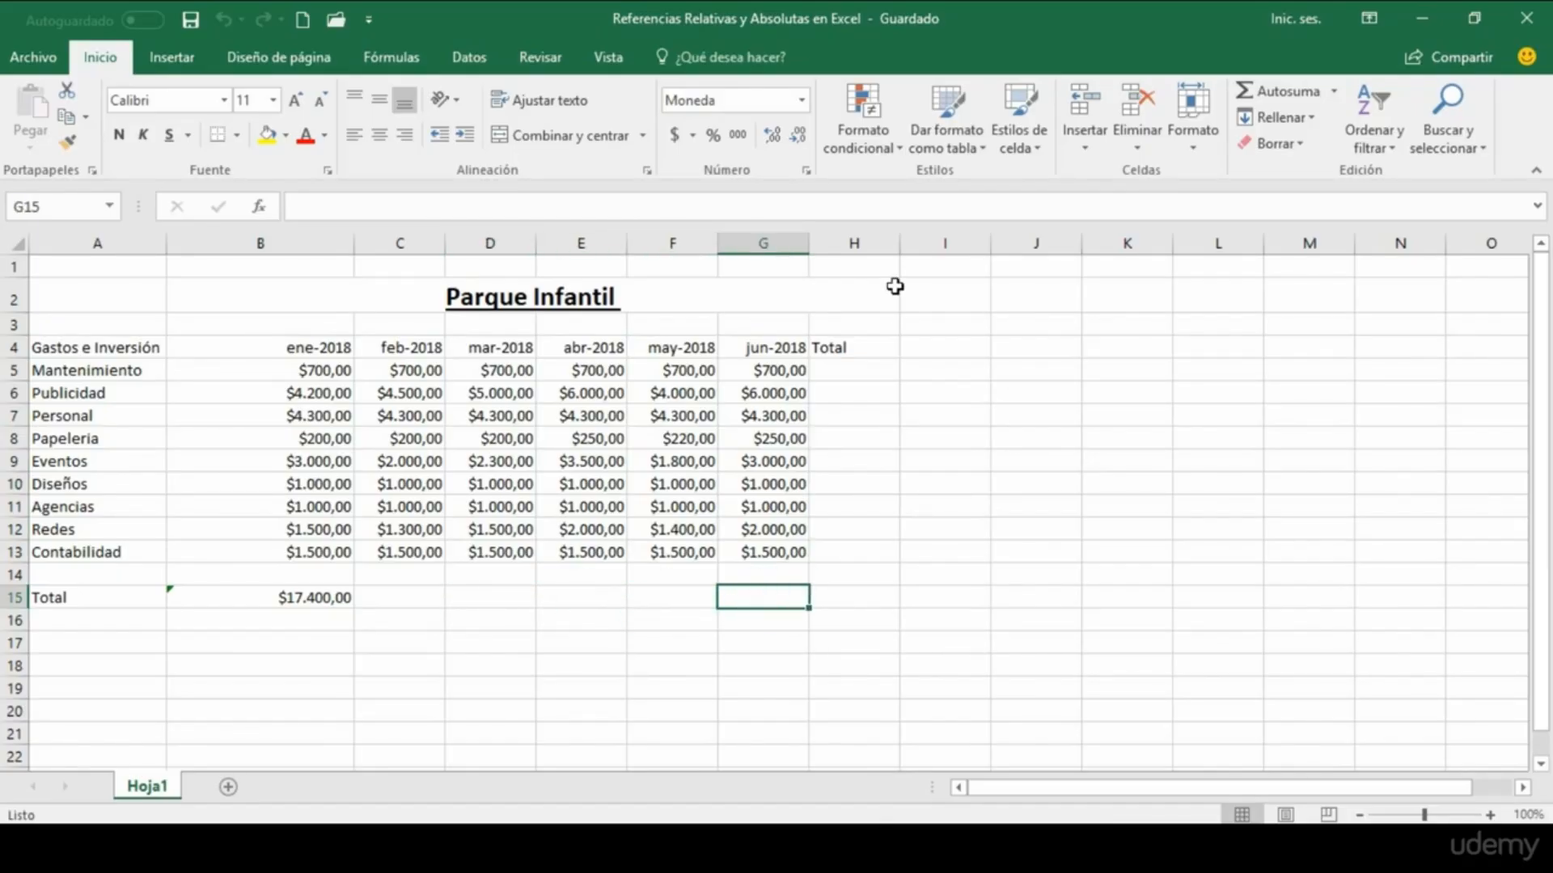
Step: Look over the Total column H, going through its cells for the expense rows from Mantenimiento down to Redes
{"action": "left_click", "coordinate": [873, 240]}
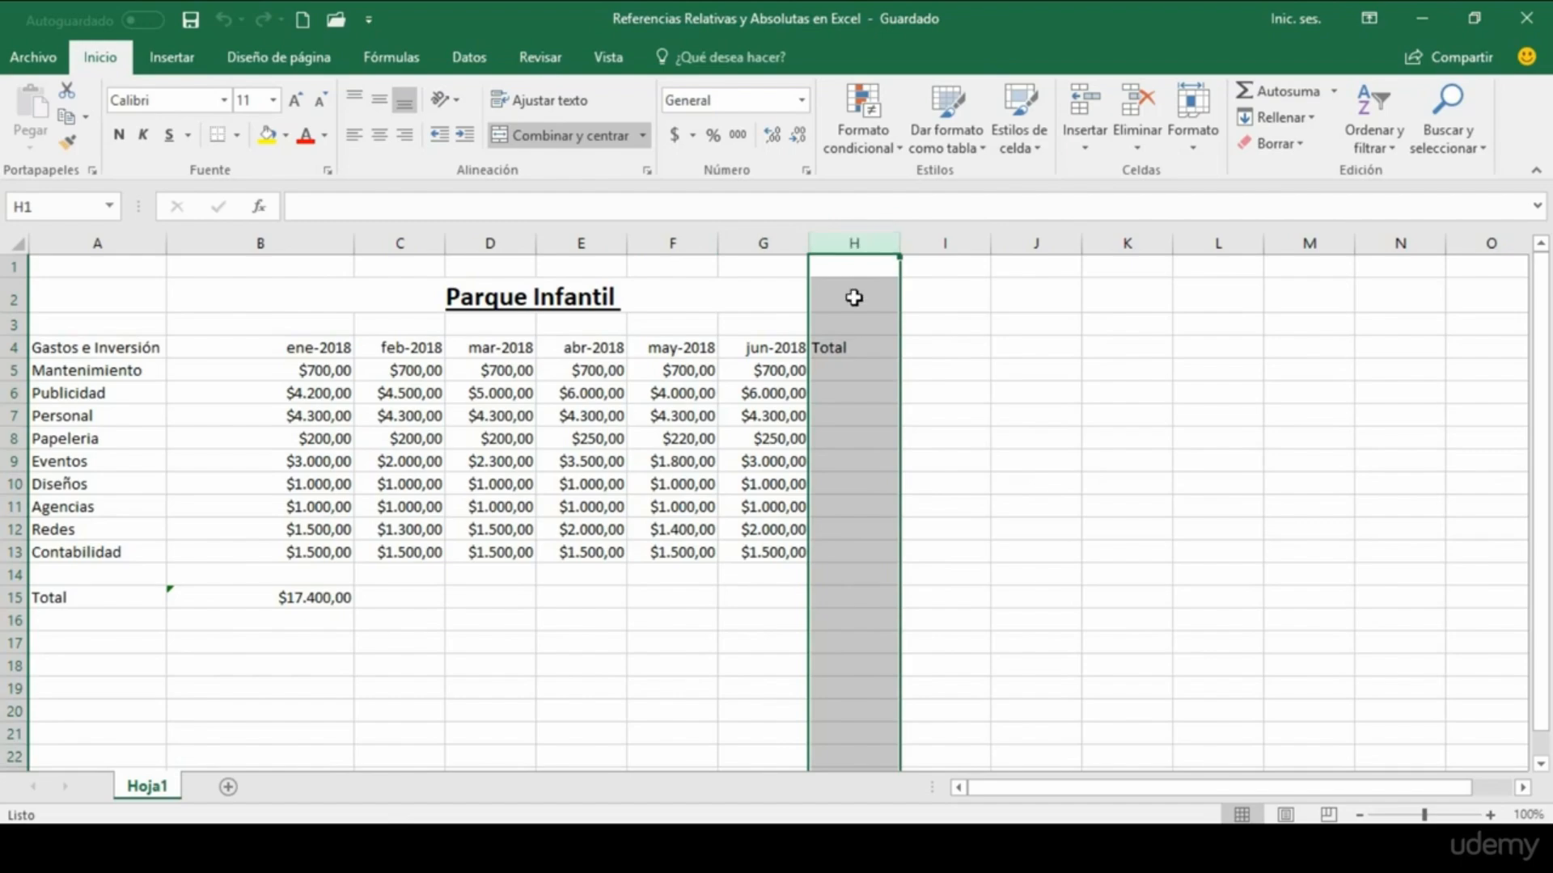
{"action": "left_click", "coordinate": [841, 368]}
{"action": "left_click", "coordinate": [839, 394]}
{"action": "left_click", "coordinate": [838, 416]}
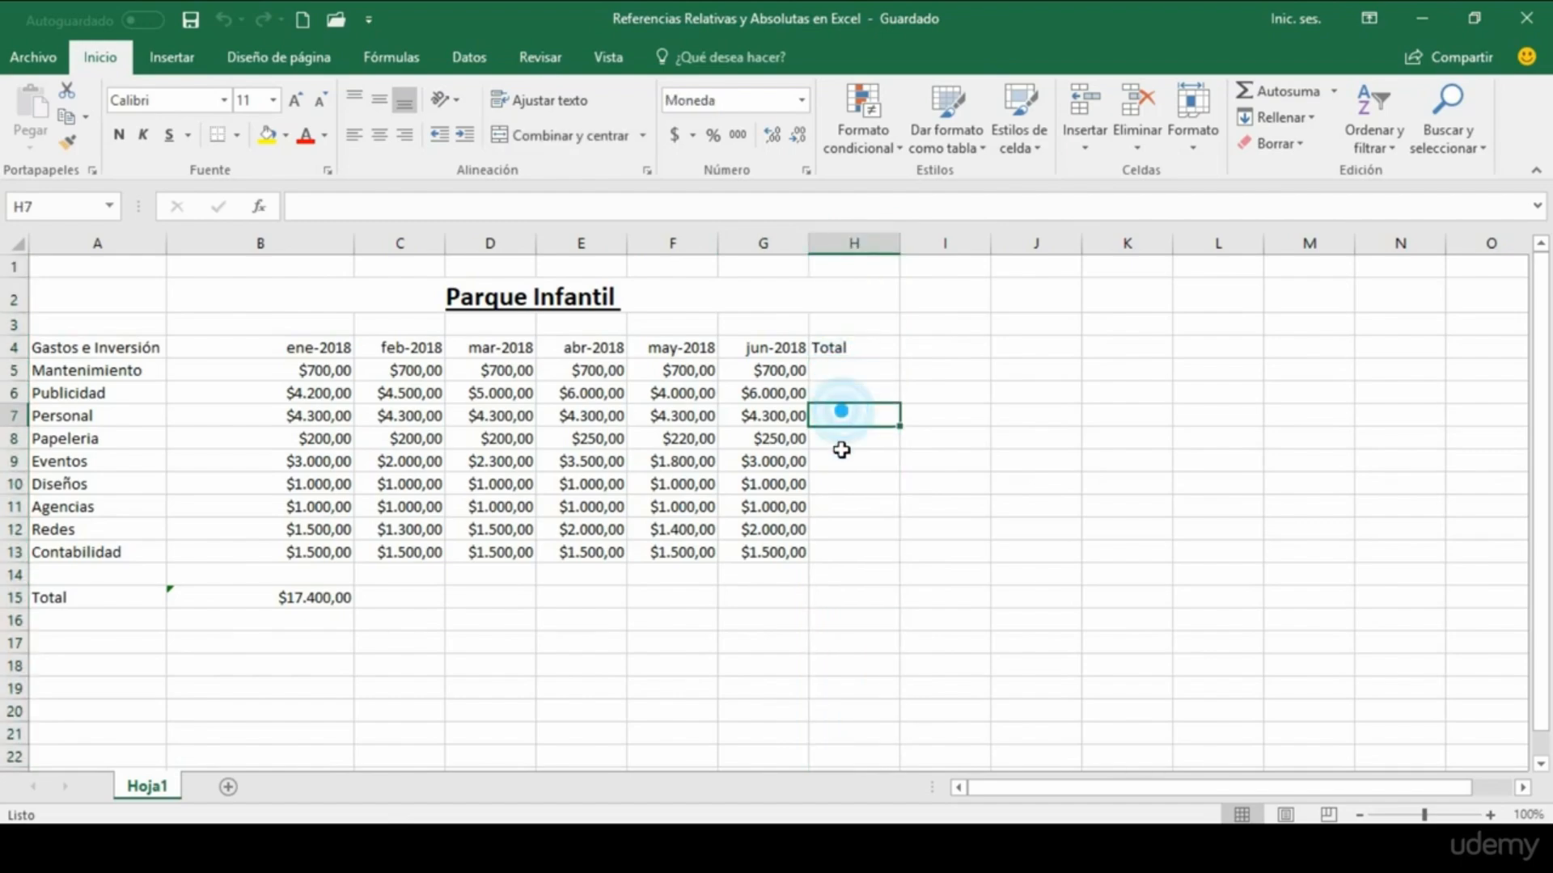
{"action": "left_click", "coordinate": [841, 461]}
{"action": "left_click", "coordinate": [843, 483]}
{"action": "left_click", "coordinate": [838, 506]}
{"action": "left_click", "coordinate": [842, 526]}
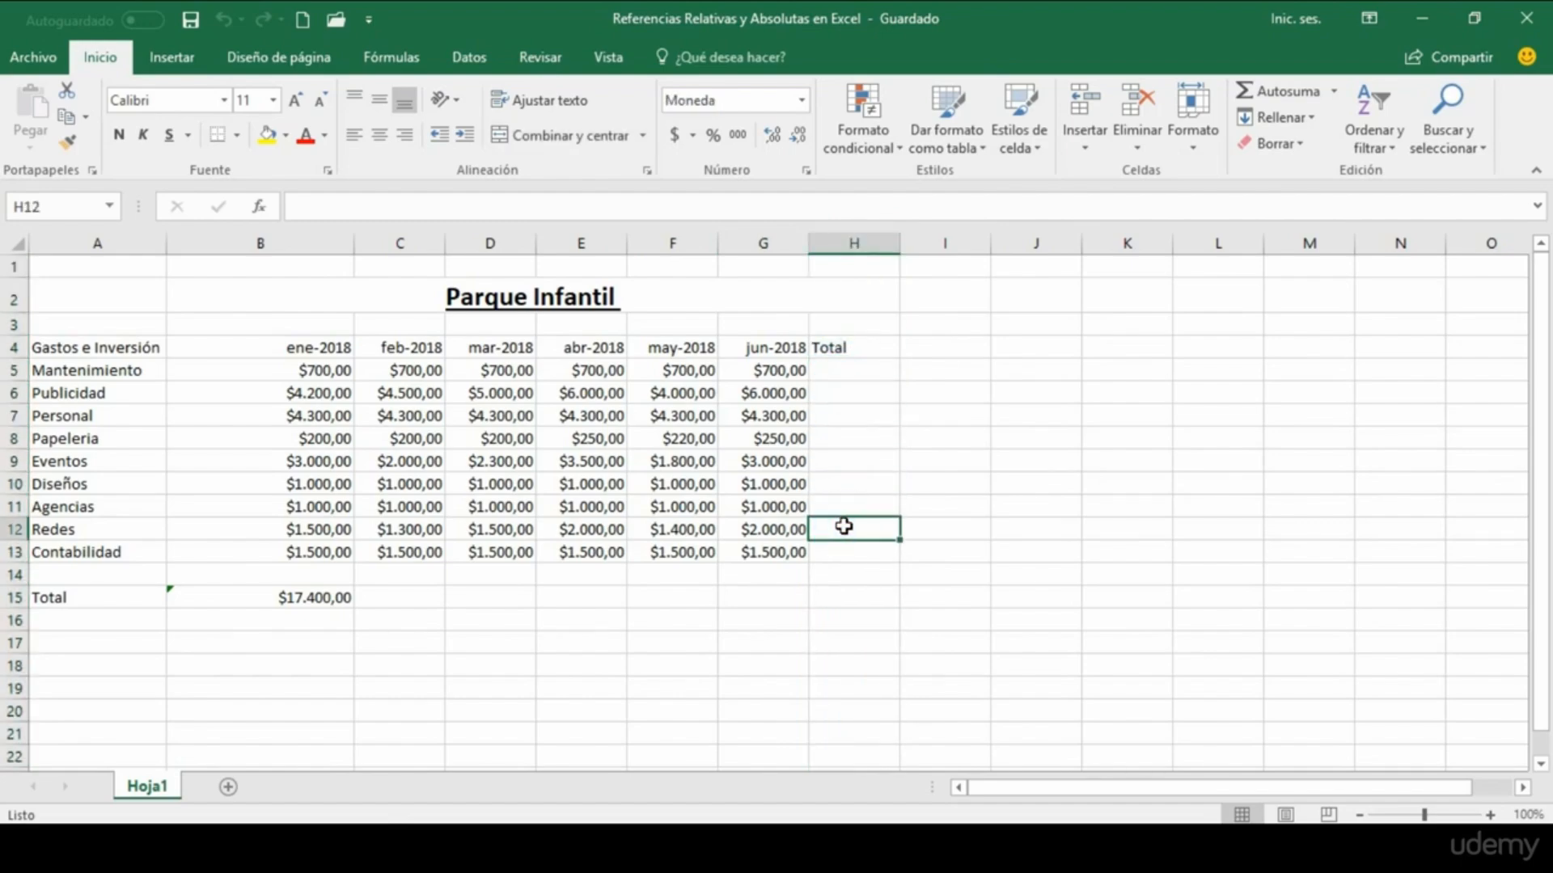
Step: Compare the January total formula in B15 and its range B5:B13 with the February column and its total cell C15
{"action": "left_click", "coordinate": [329, 624]}
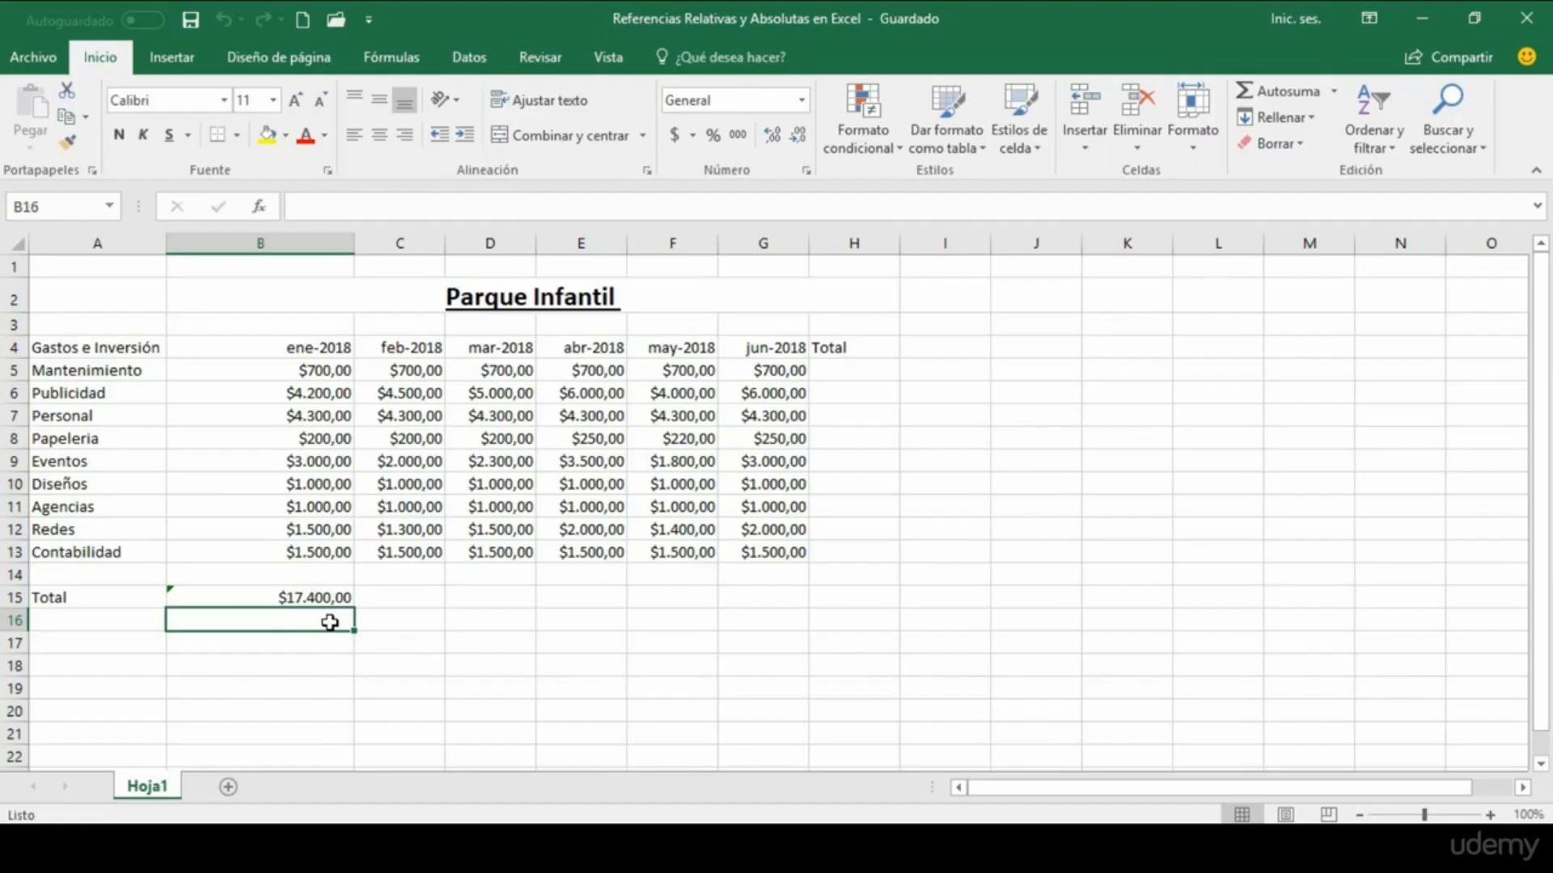
{"action": "left_click", "coordinate": [264, 596]}
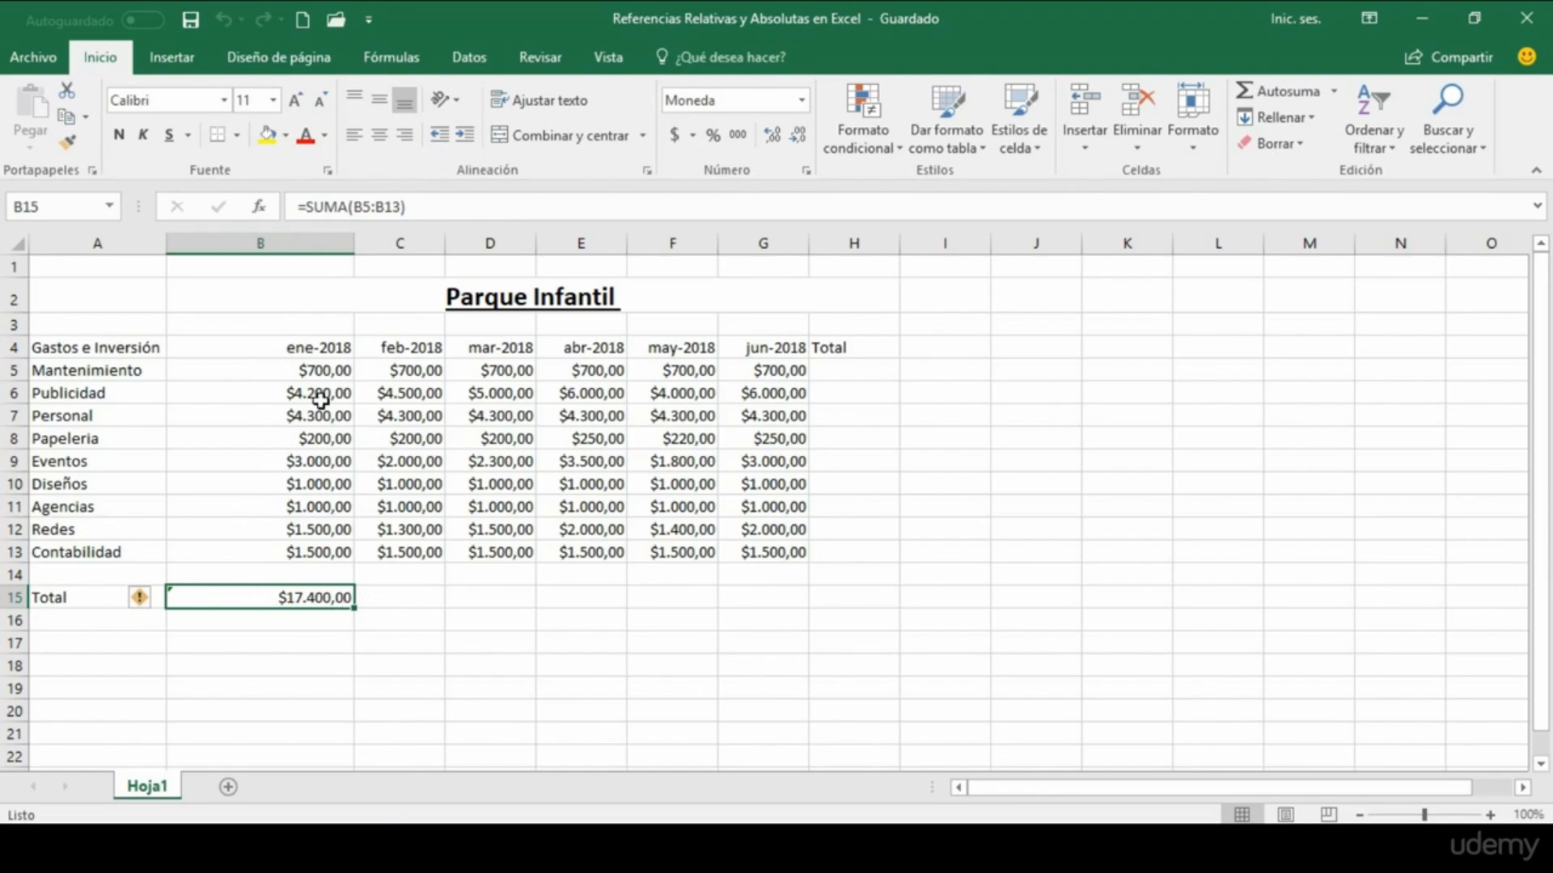
{"action": "left_click_drag", "start_coordinate": [315, 371], "coordinate": [314, 556]}
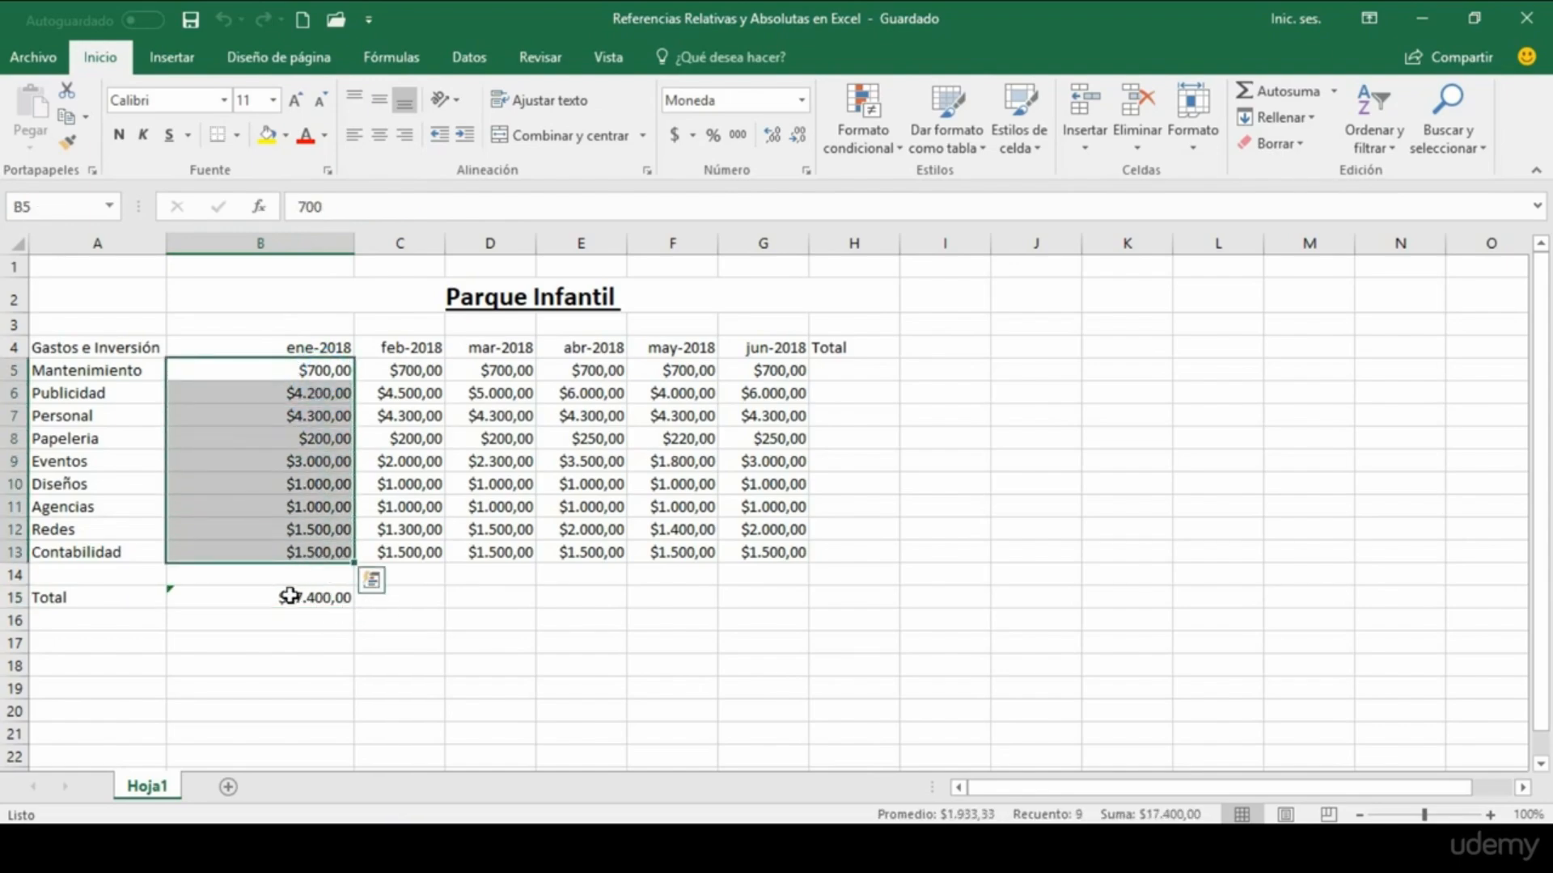
{"action": "left_click", "coordinate": [283, 597]}
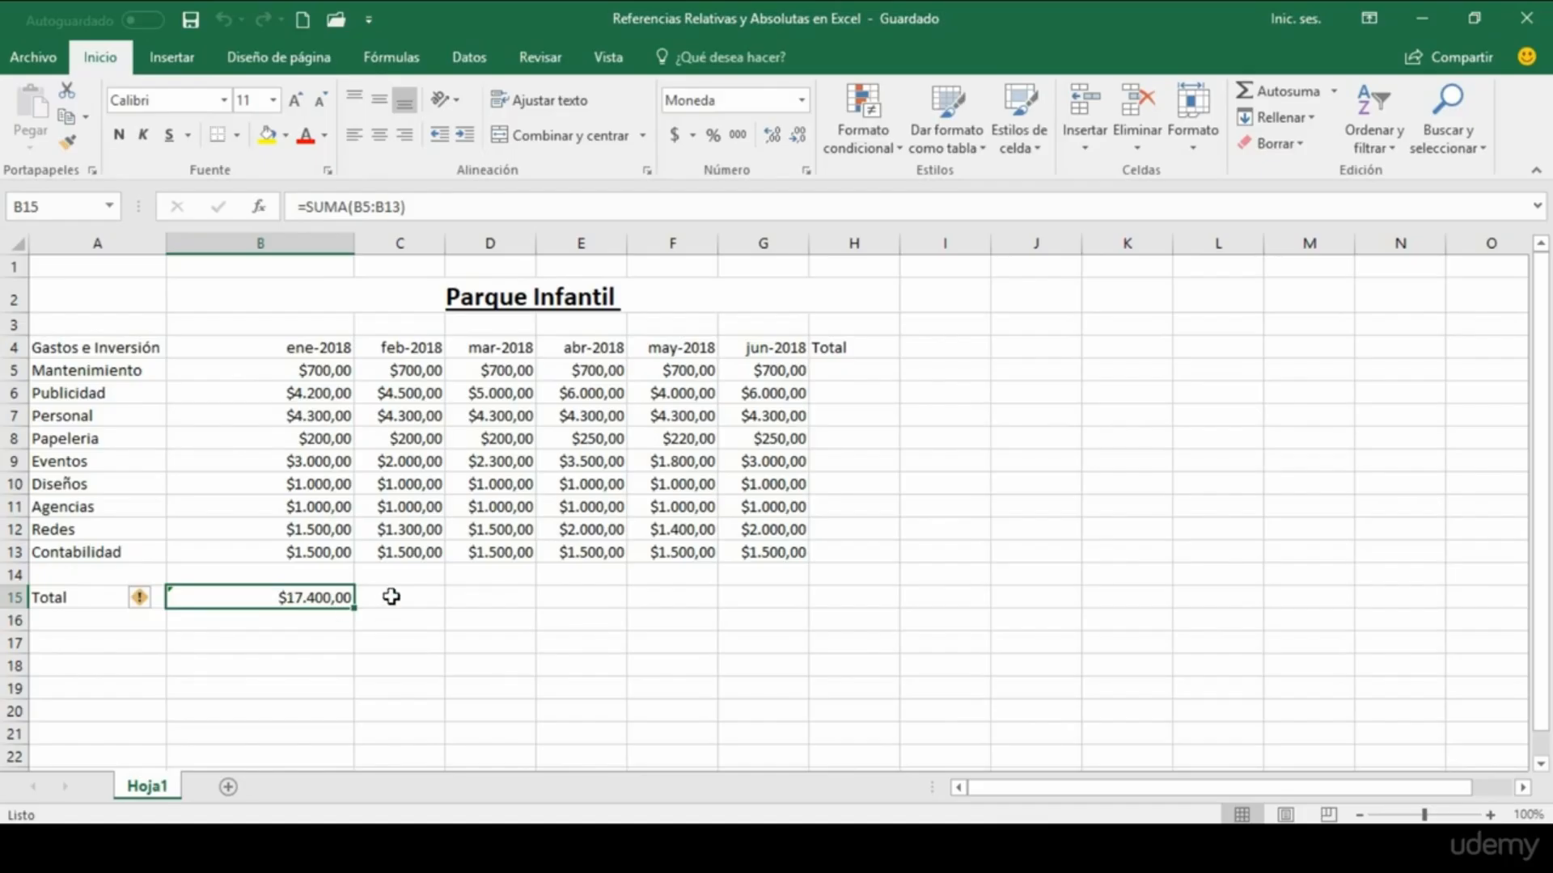
{"action": "left_click", "coordinate": [408, 373]}
{"action": "left_click", "coordinate": [414, 242]}
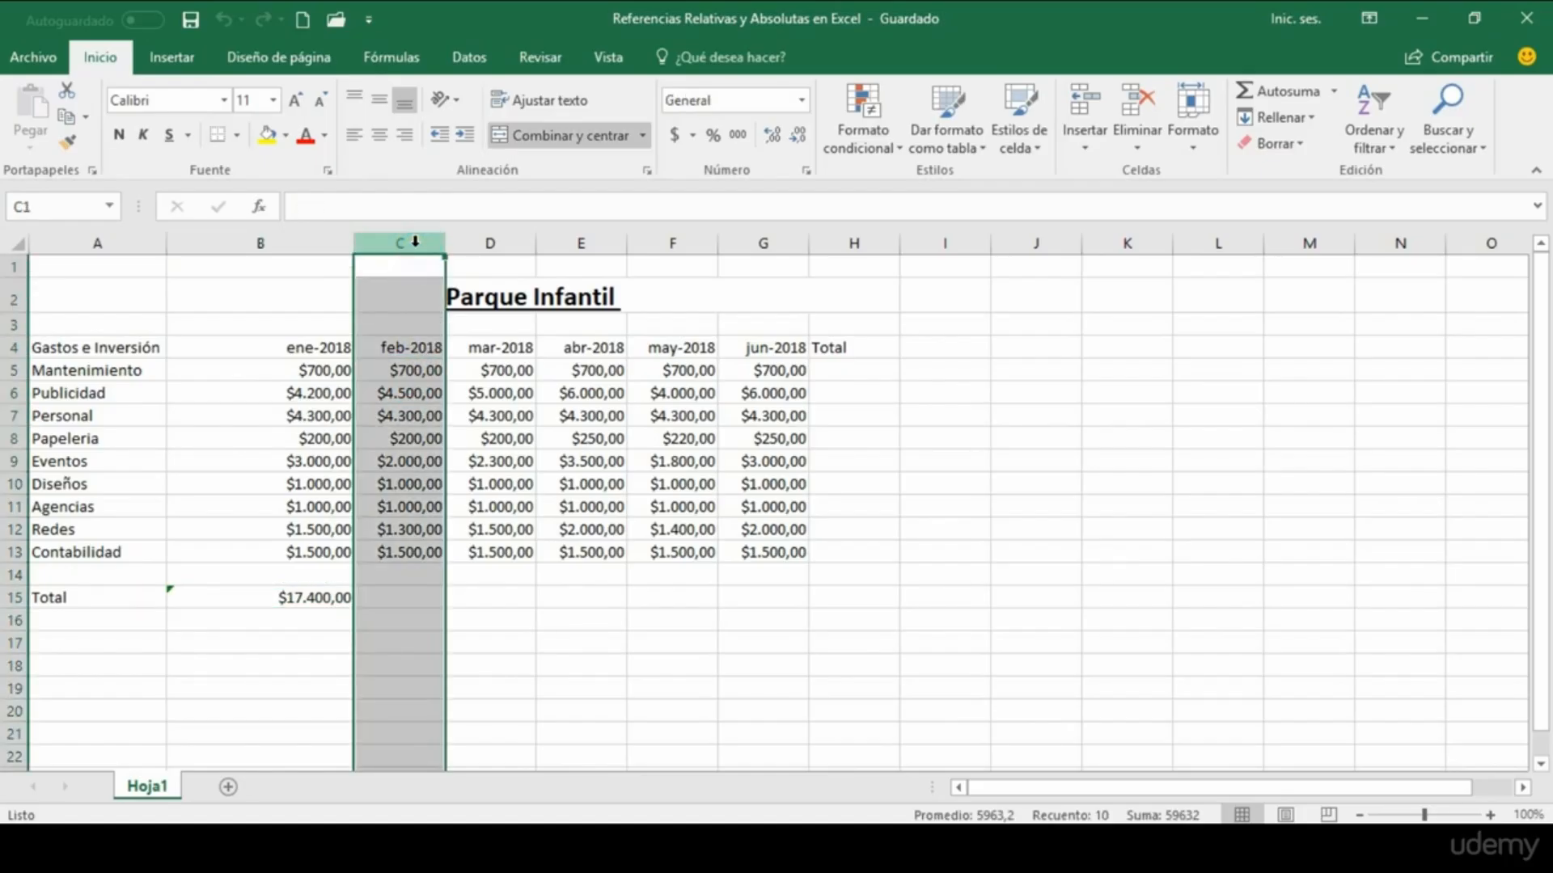
{"action": "left_click", "coordinate": [404, 599]}
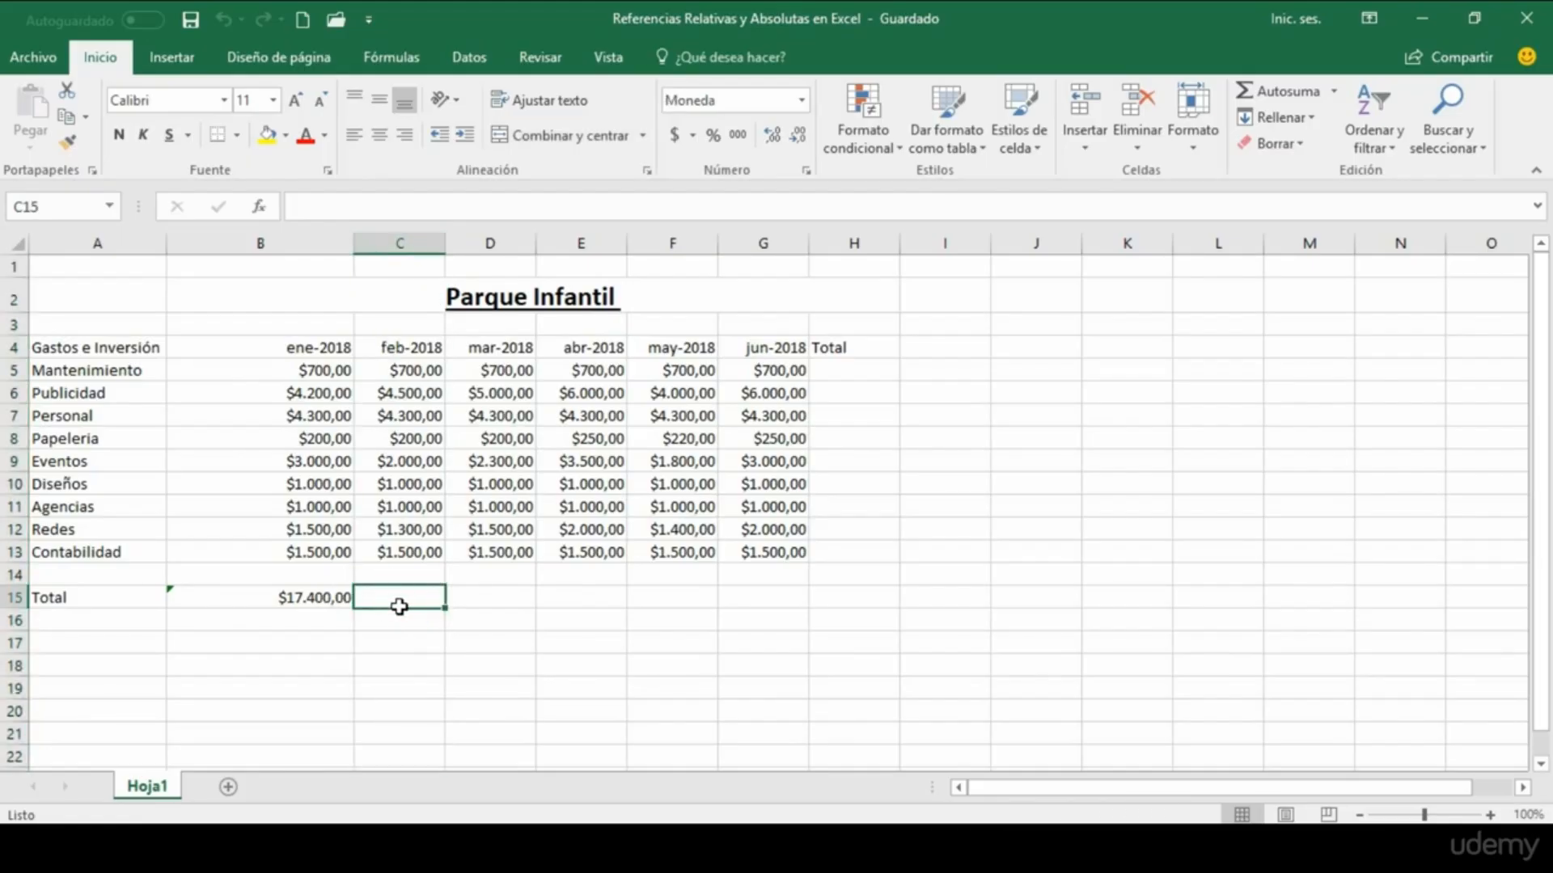
Step: Copy the January total formula from B15 and paste it into the February total cell C15
{"action": "left_click", "coordinate": [318, 599]}
{"action": "right_click", "coordinate": [317, 600]}
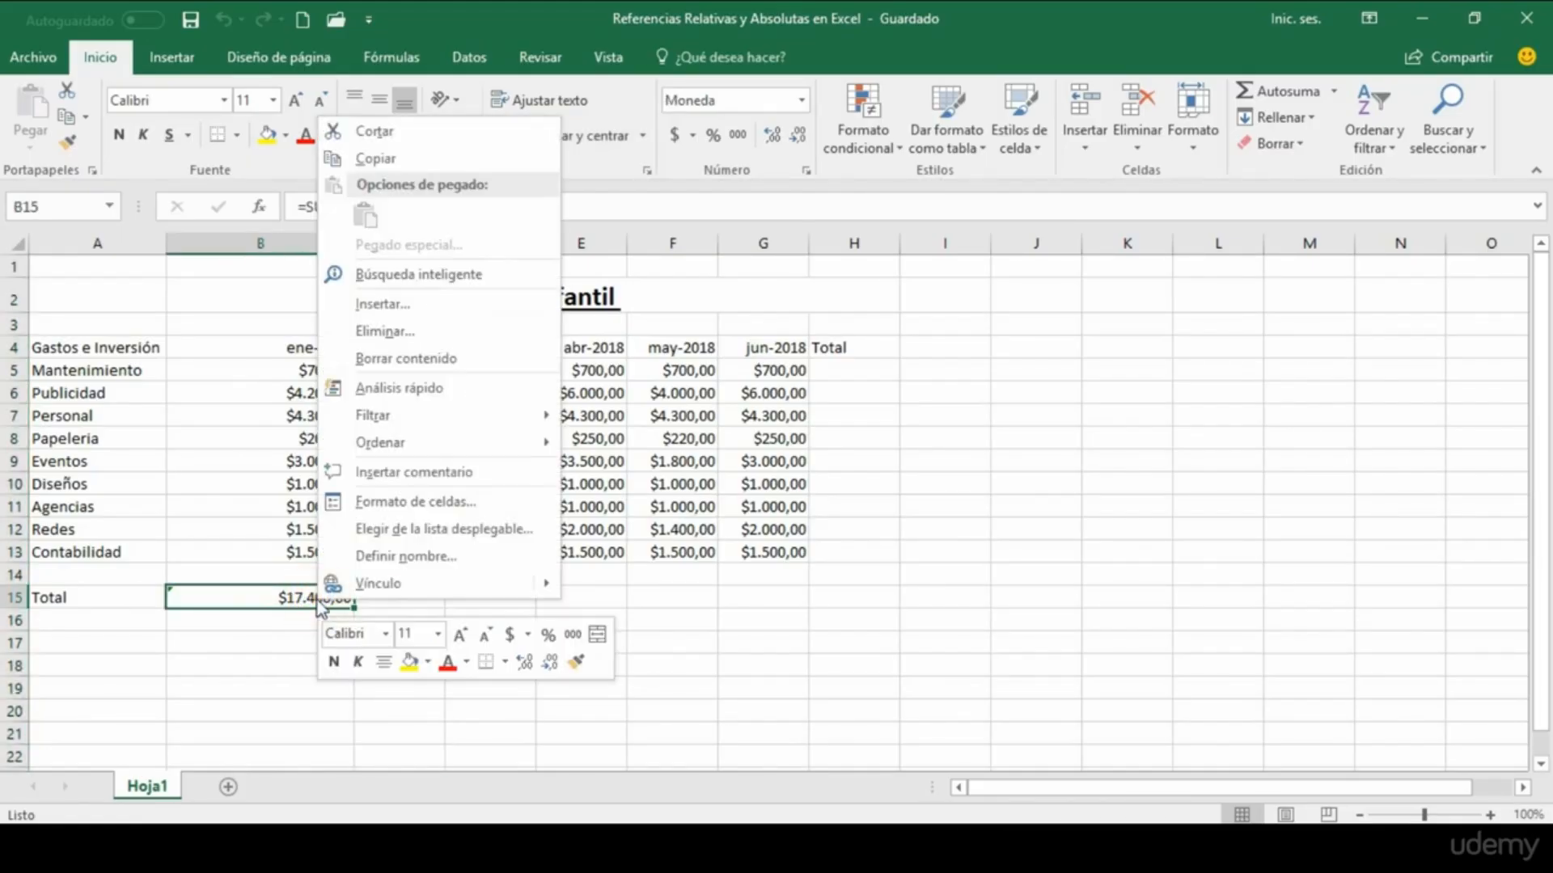
{"action": "left_click", "coordinate": [385, 160]}
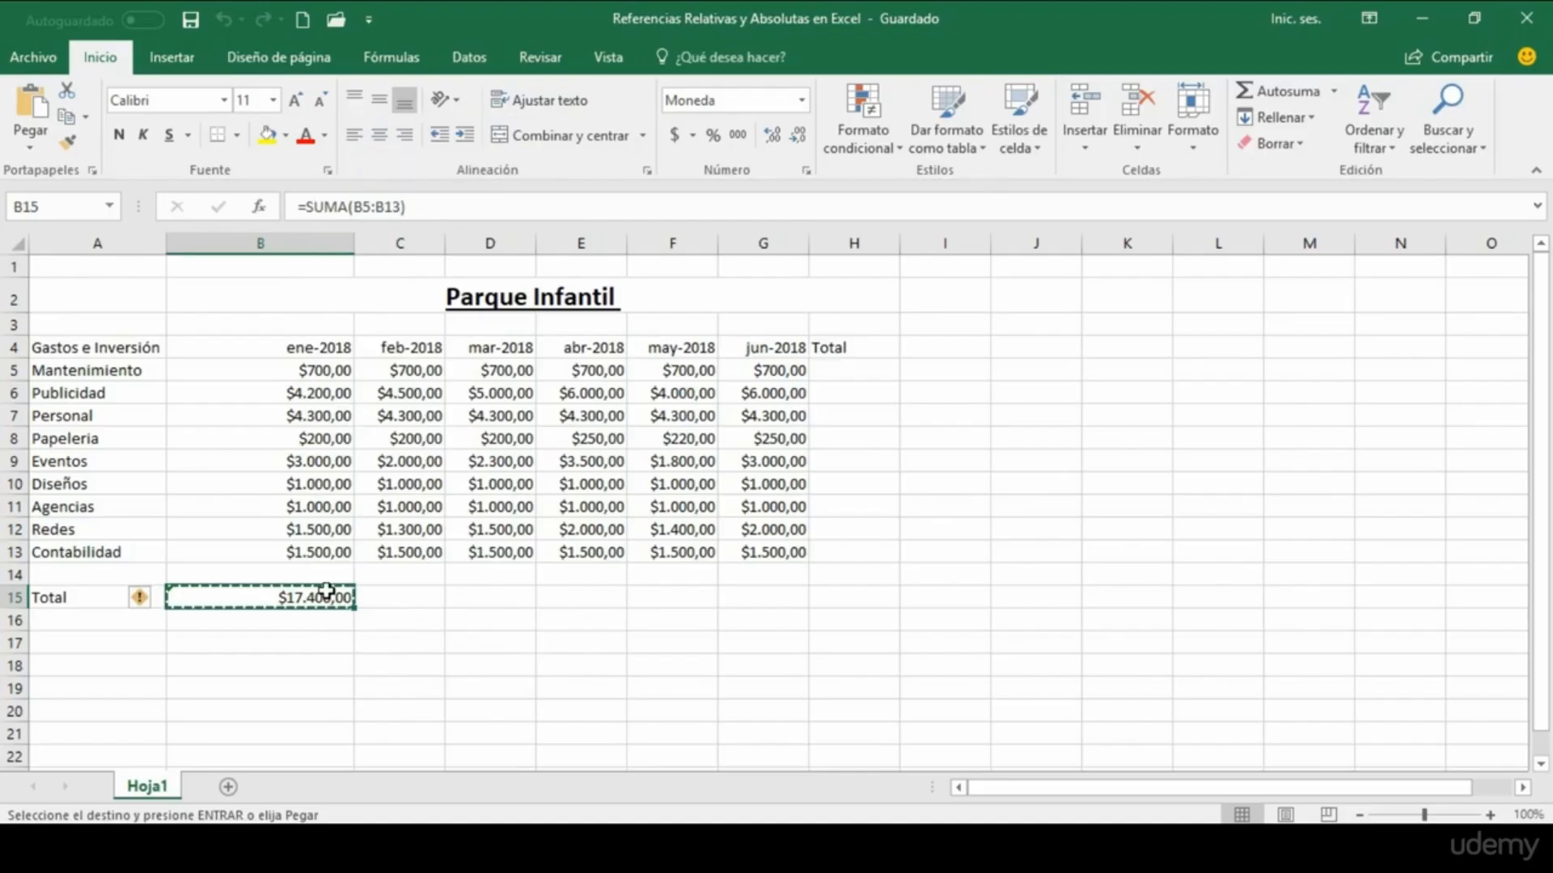
{"action": "left_click", "coordinate": [393, 600]}
{"action": "right_click", "coordinate": [394, 599]}
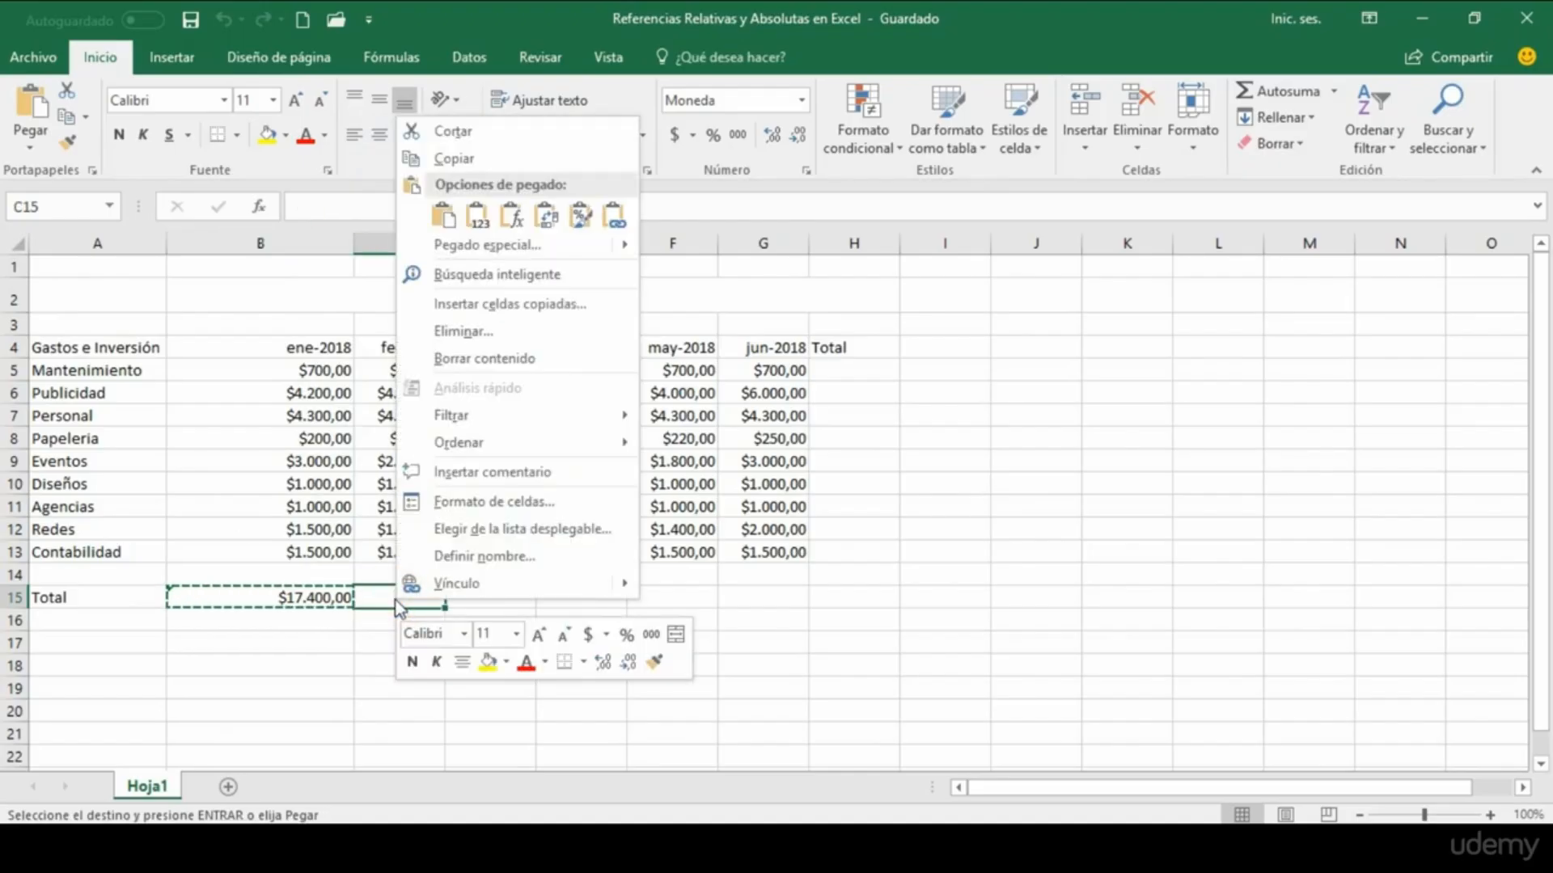
{"action": "left_click", "coordinate": [443, 216]}
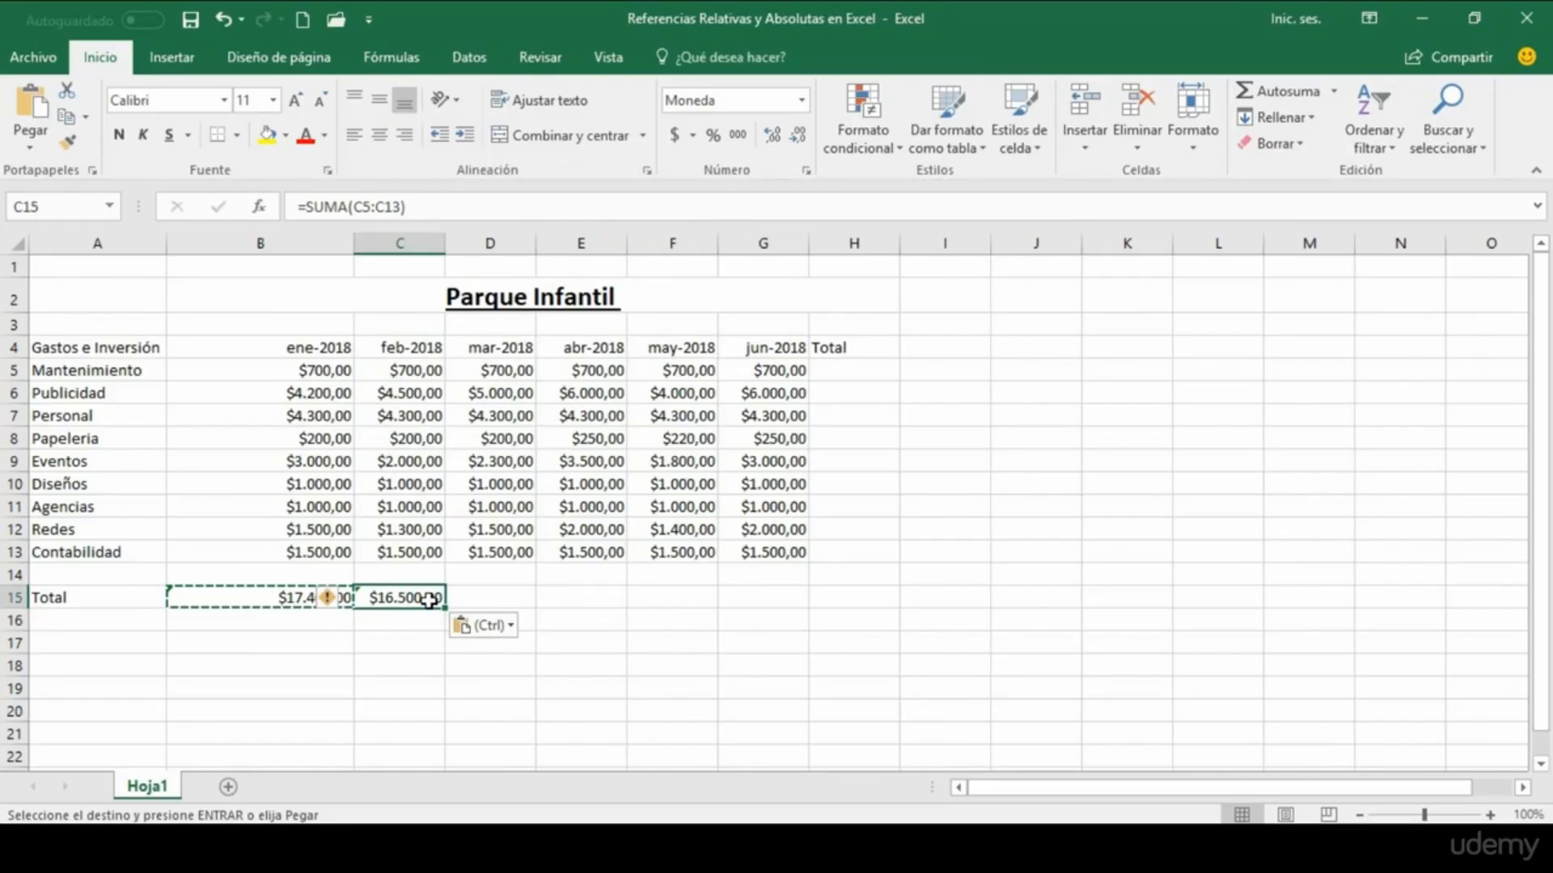
Step: Check the February total against C5:C13 and fill its formula from C15 across to June in G15
{"action": "left_click_drag", "start_coordinate": [414, 370], "coordinate": [412, 555]}
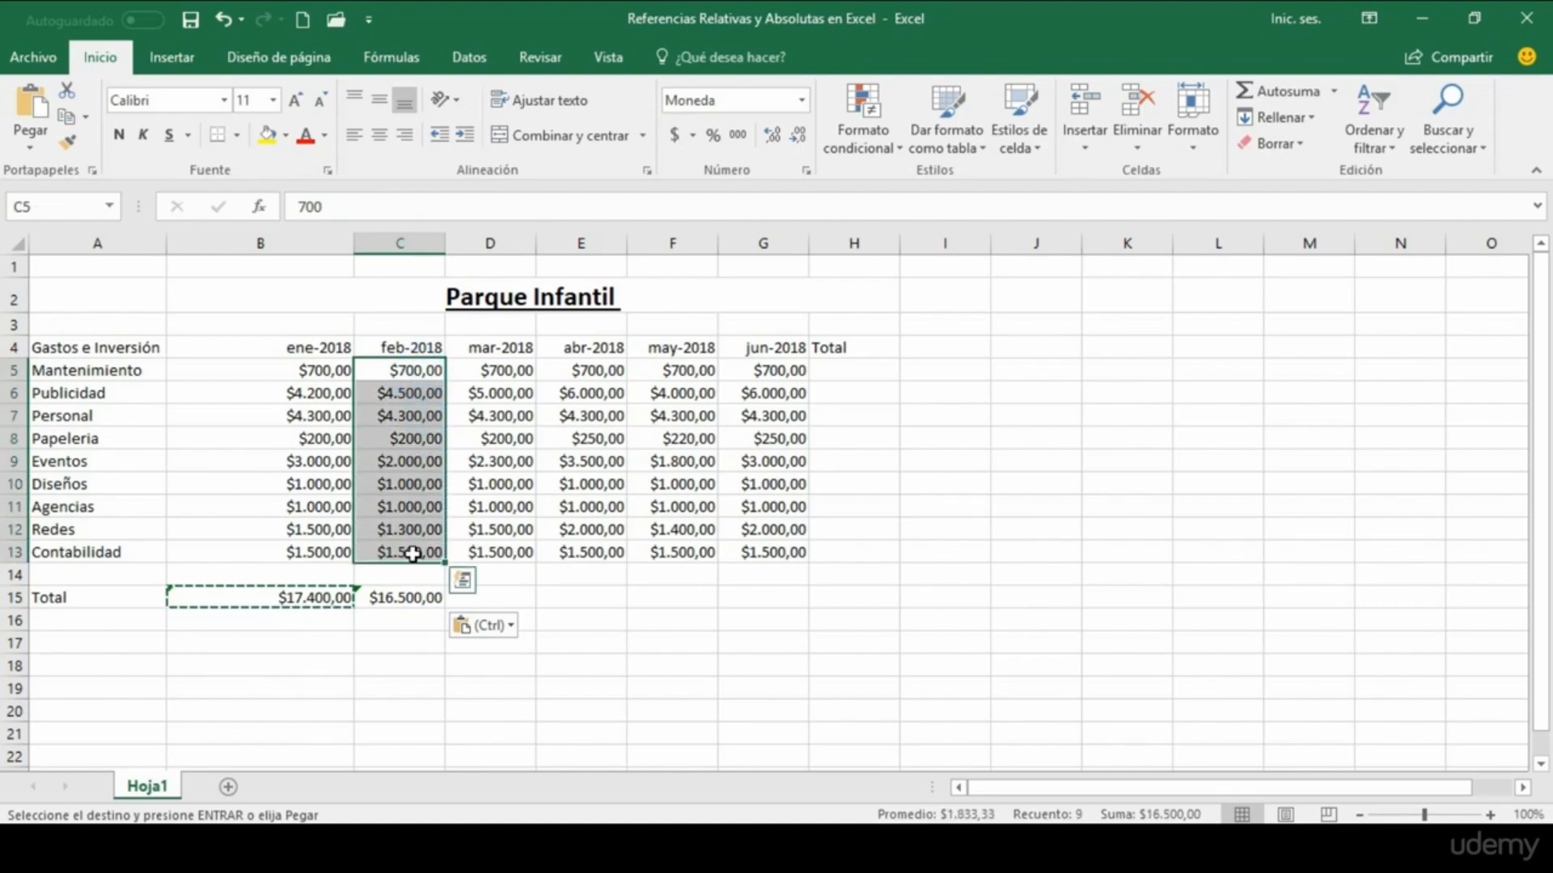
{"action": "left_click", "coordinate": [410, 602]}
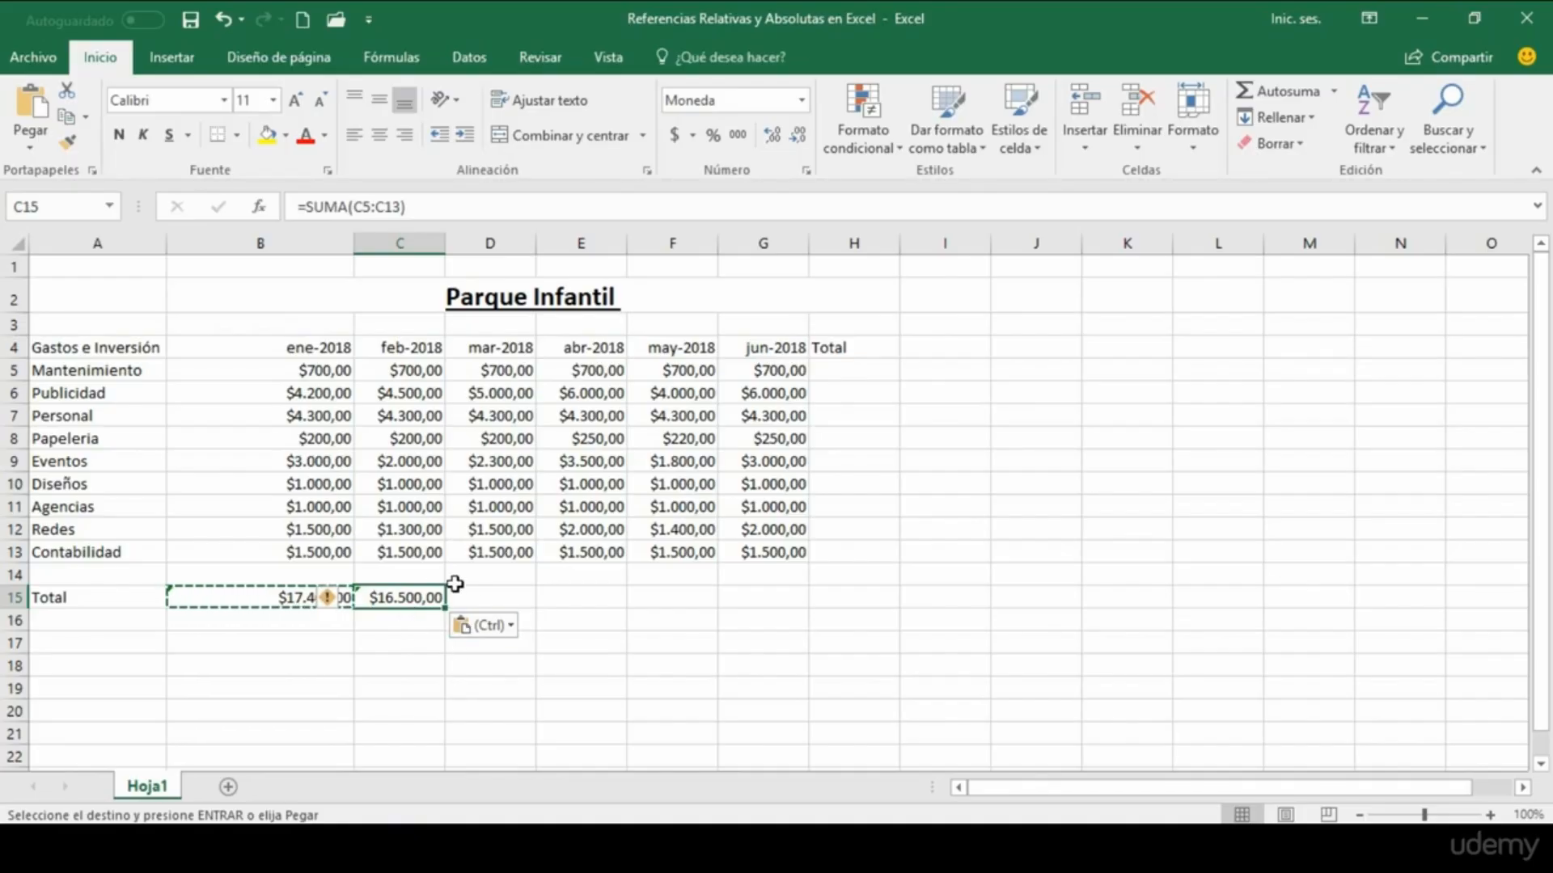
{"action": "left_click_drag", "start_coordinate": [448, 612], "coordinate": [792, 603]}
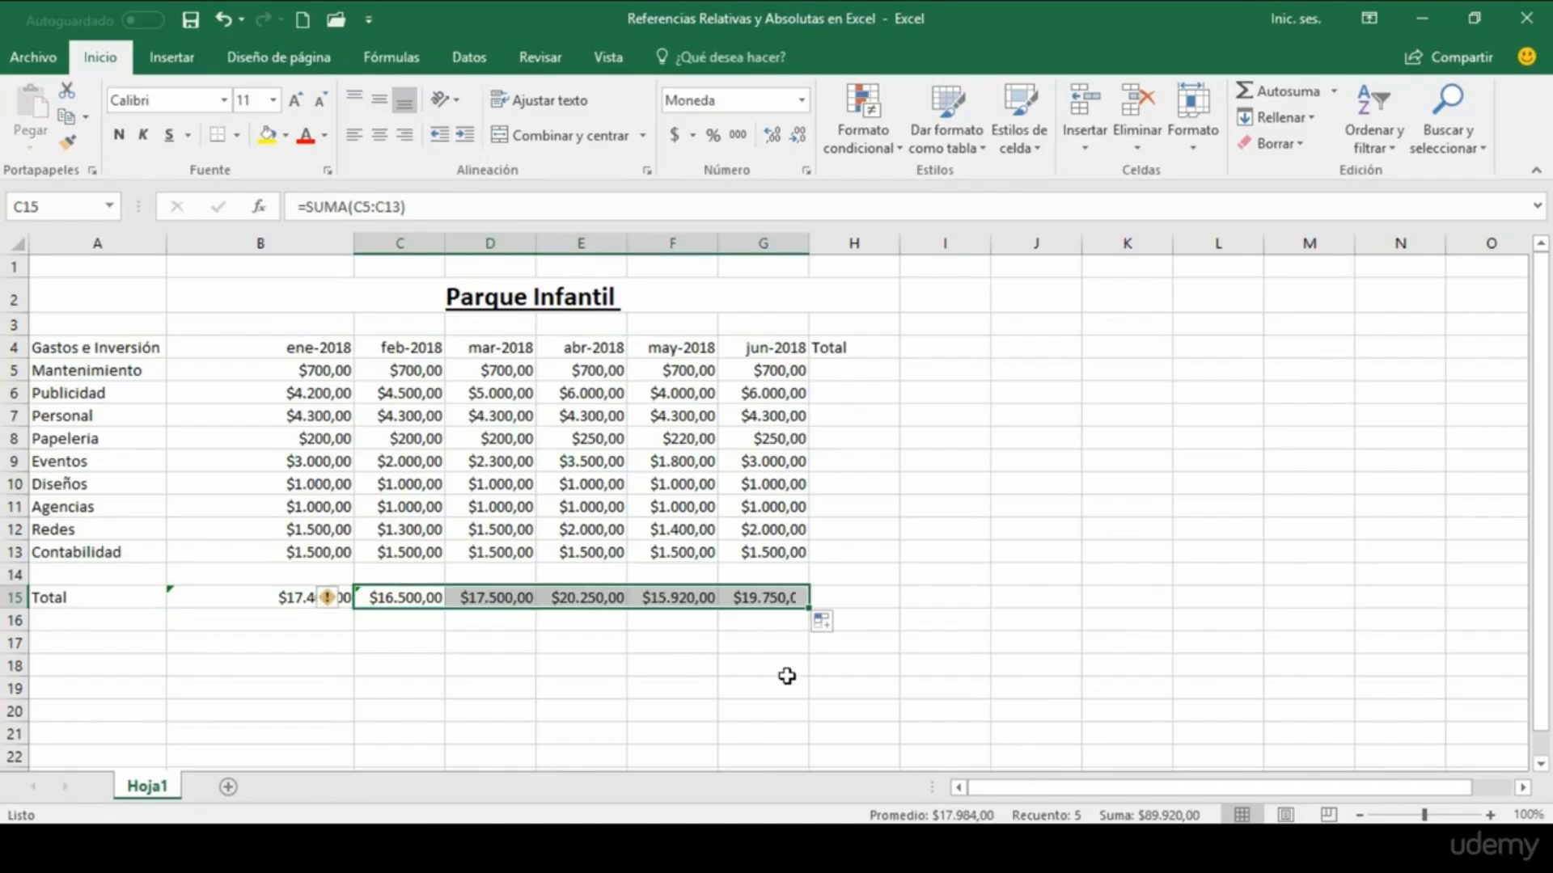
{"action": "left_click", "coordinate": [756, 624]}
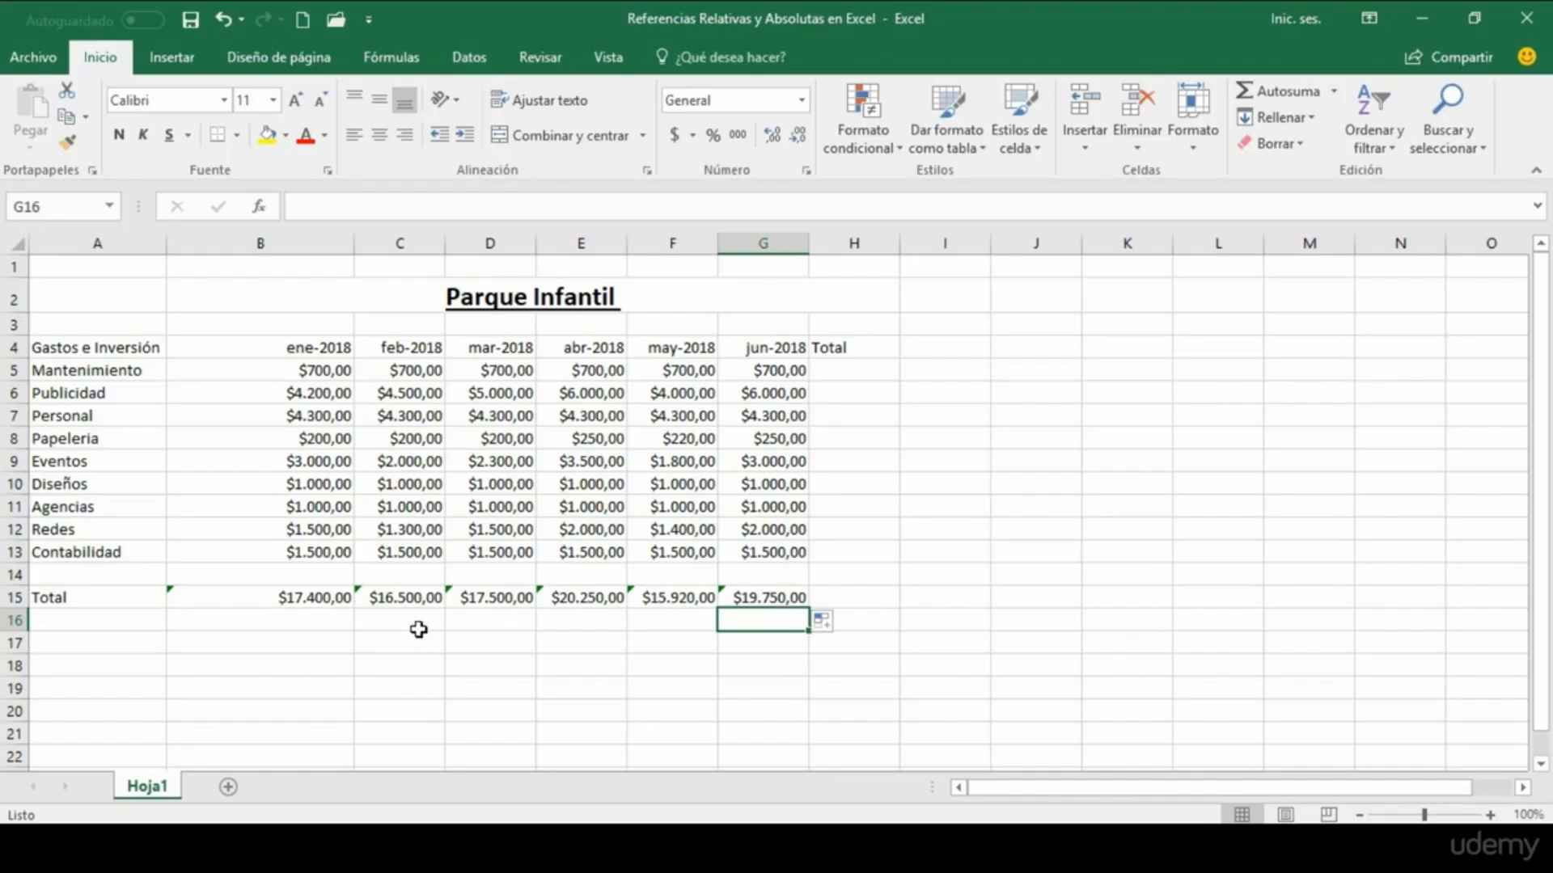
Step: Examine the cell ranges referenced by the SUMA formulas in the January, February and March totals, B15, C15 and D15
{"action": "left_click", "coordinate": [305, 598]}
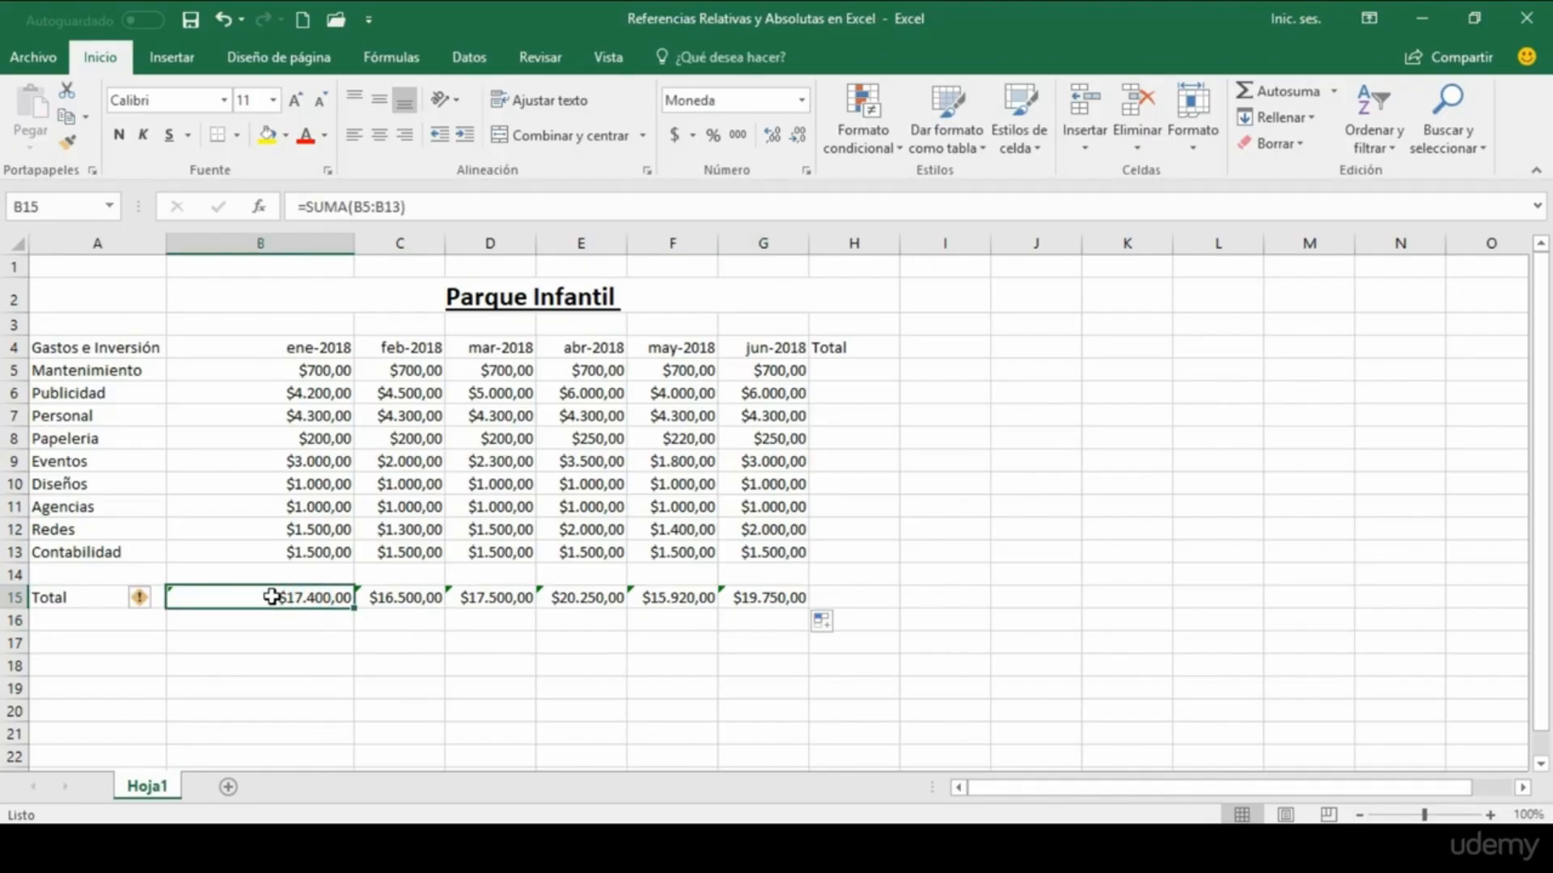
{"action": "double_click", "coordinate": [271, 597]}
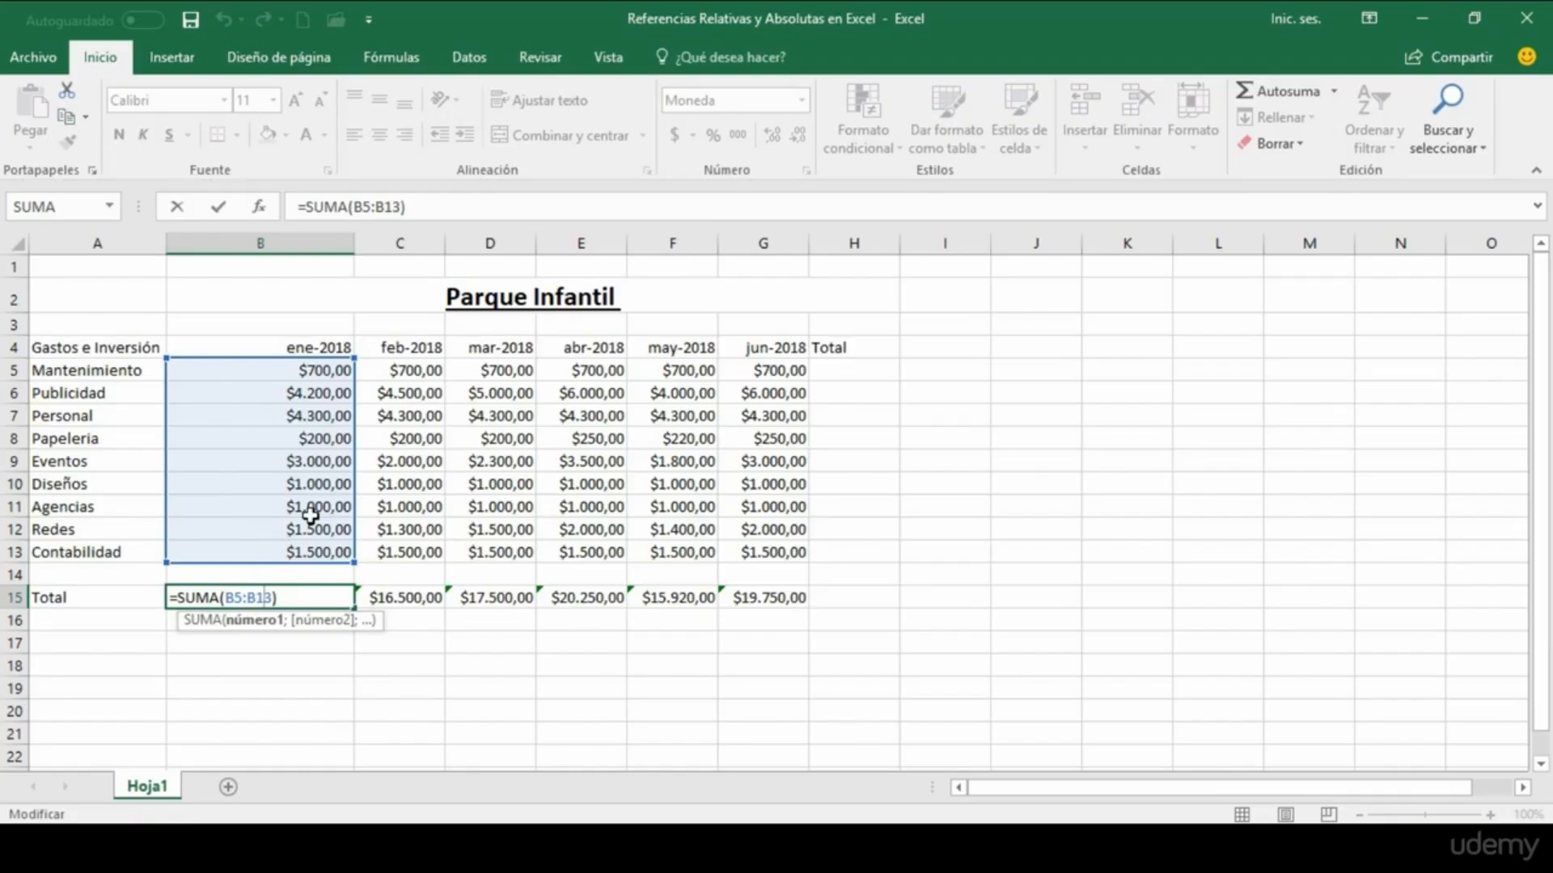
{"action": "key", "text": "Return"}
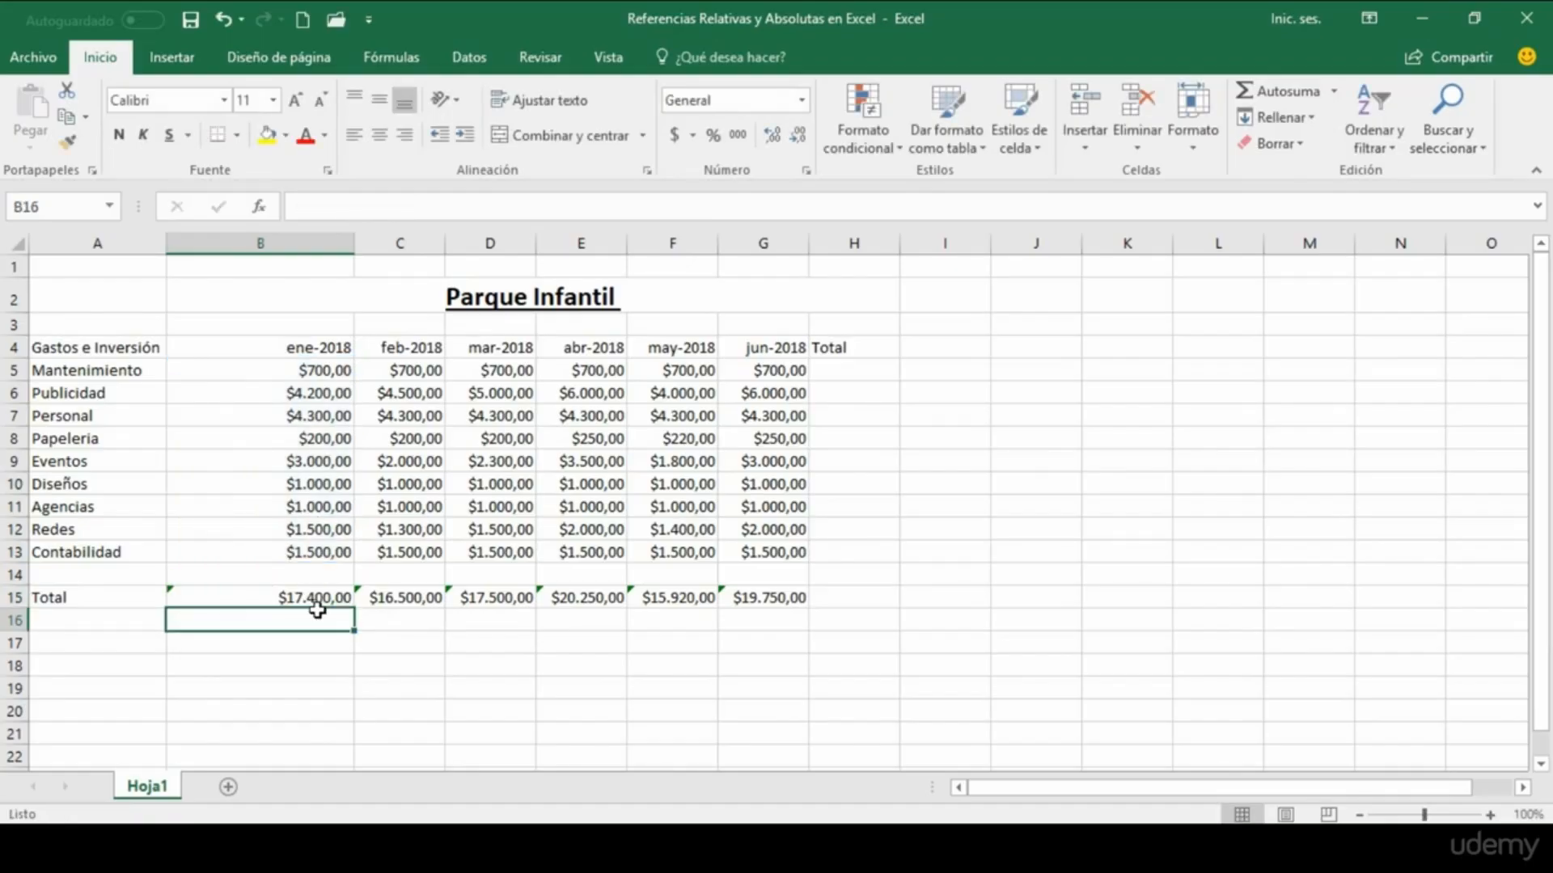
{"action": "left_click", "coordinate": [400, 598]}
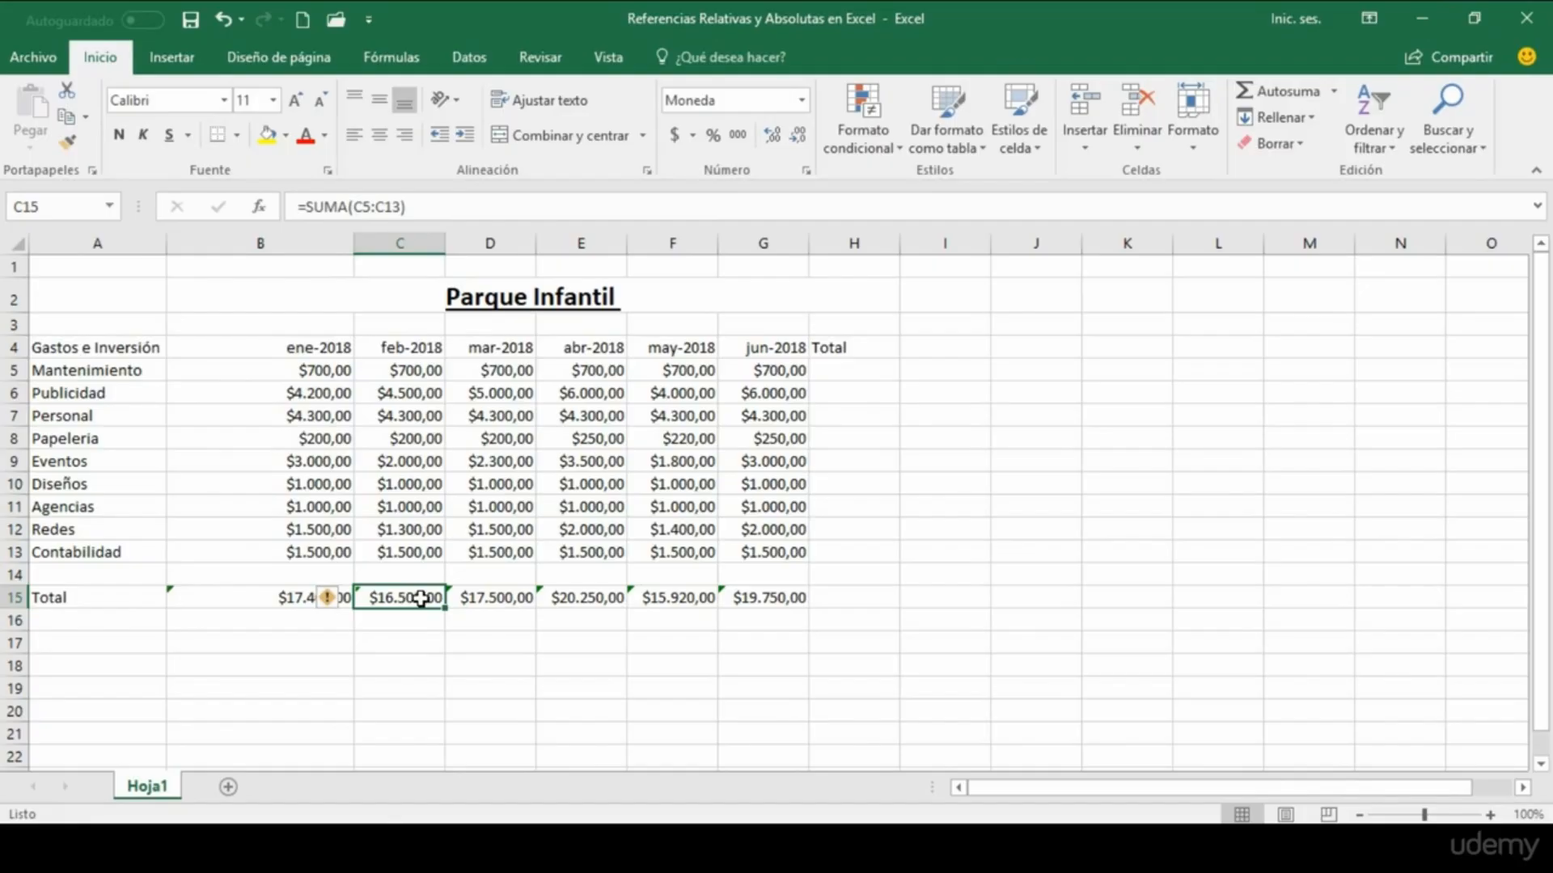
{"action": "double_click", "coordinate": [394, 598]}
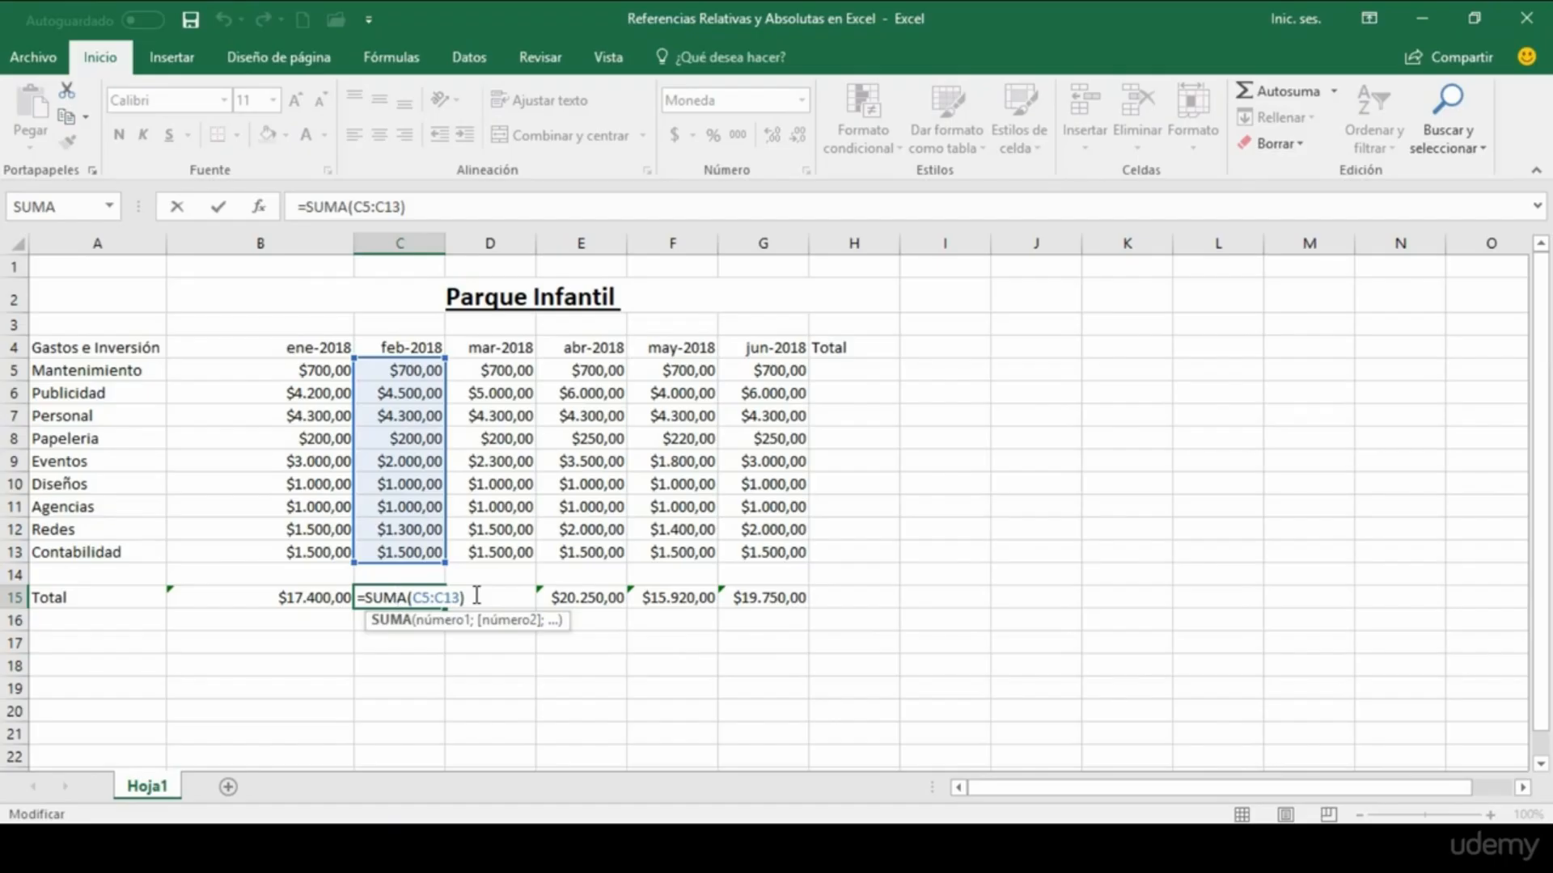
{"action": "key", "text": "Return"}
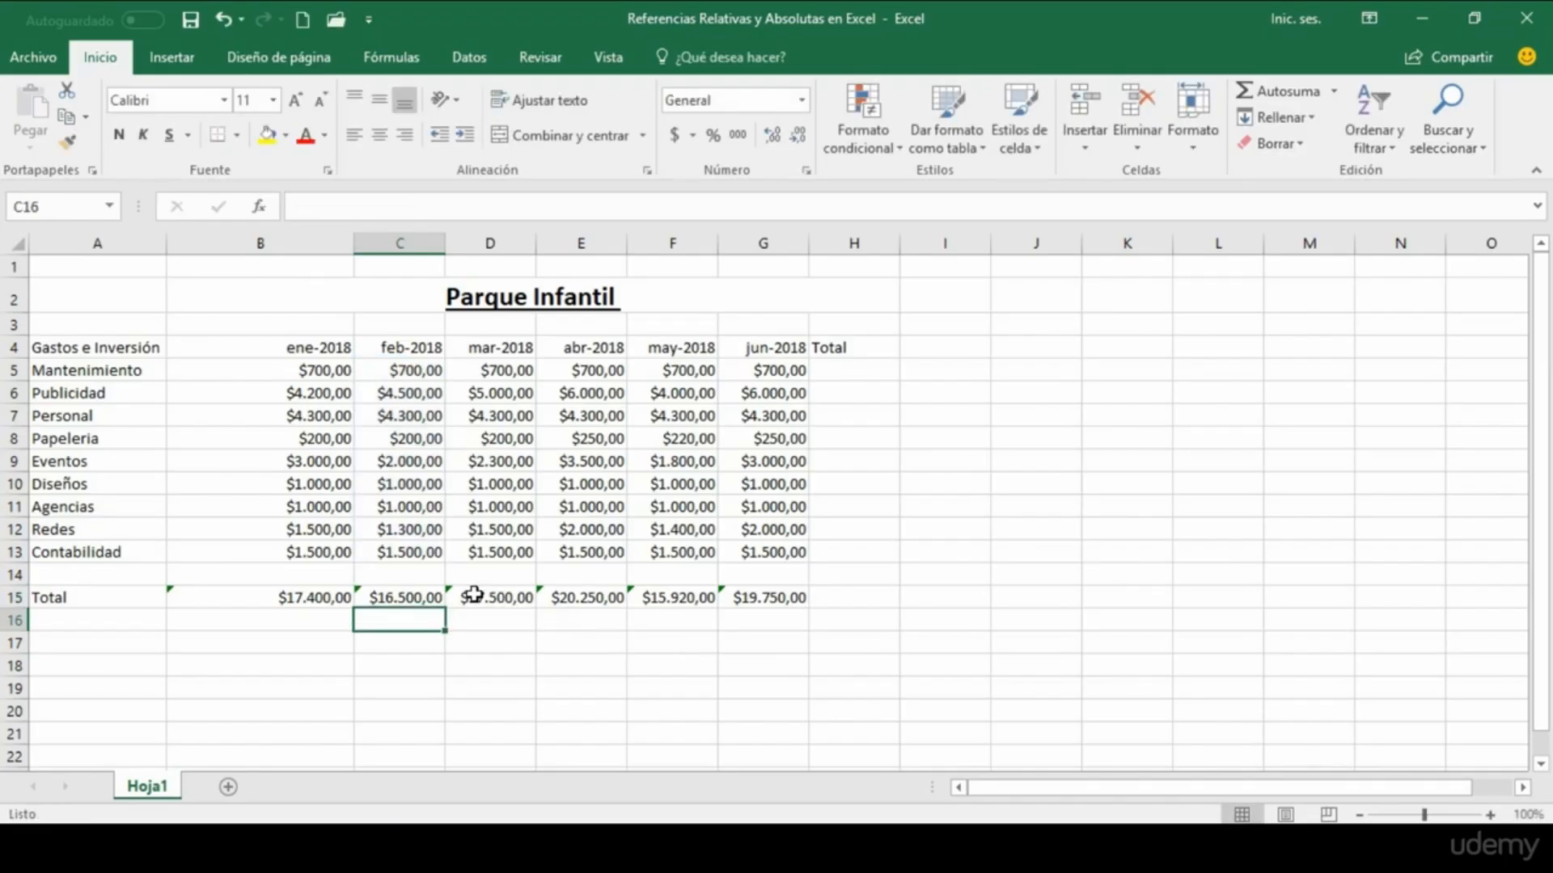
{"action": "left_click", "coordinate": [281, 600]}
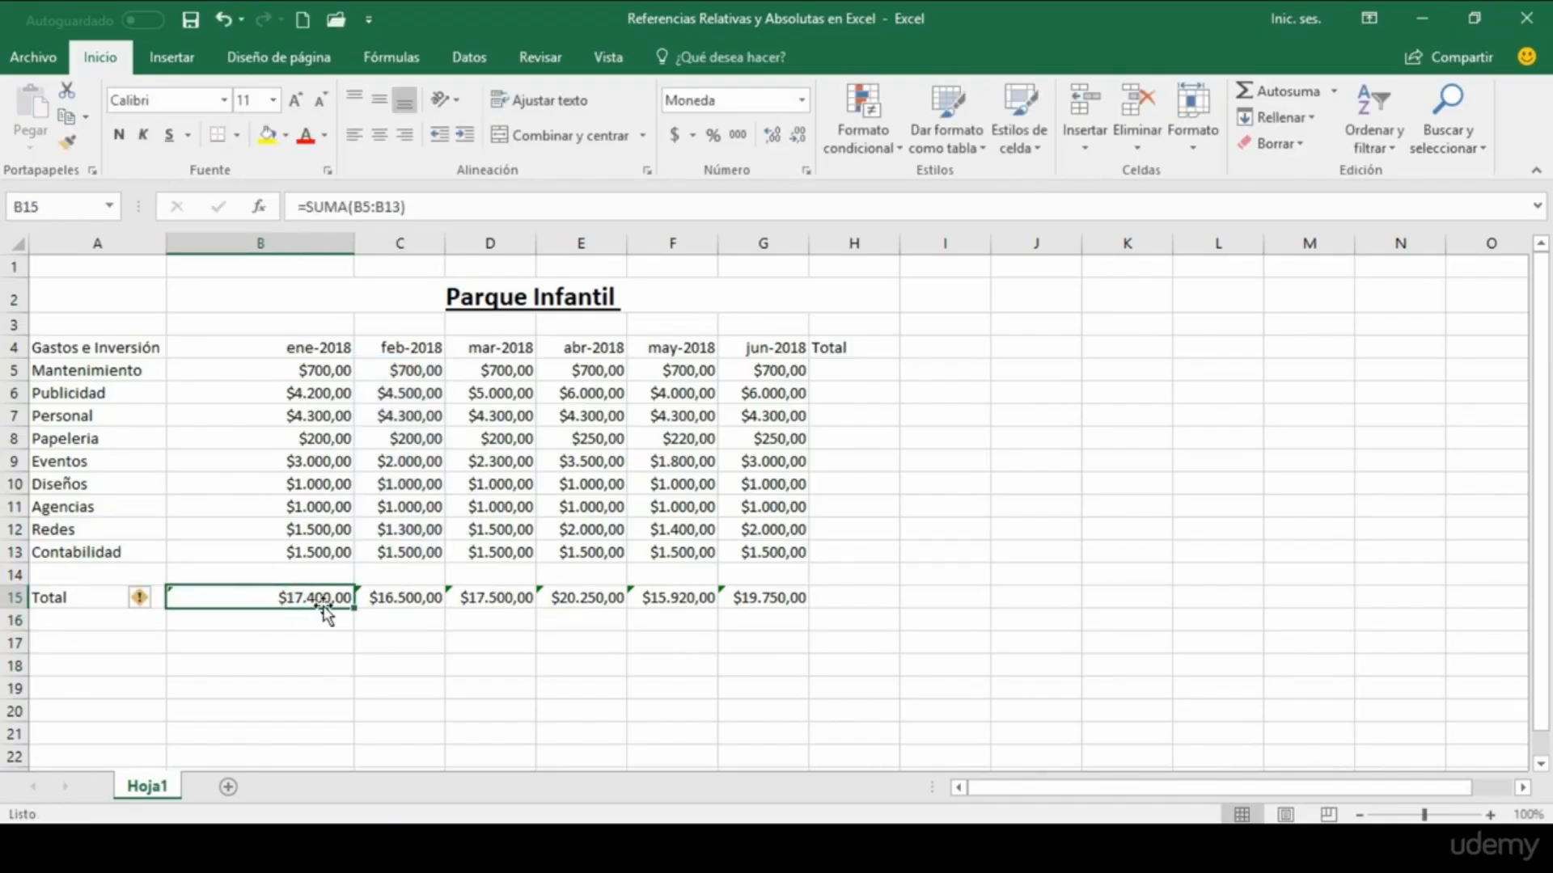
{"action": "double_click", "coordinate": [501, 599]}
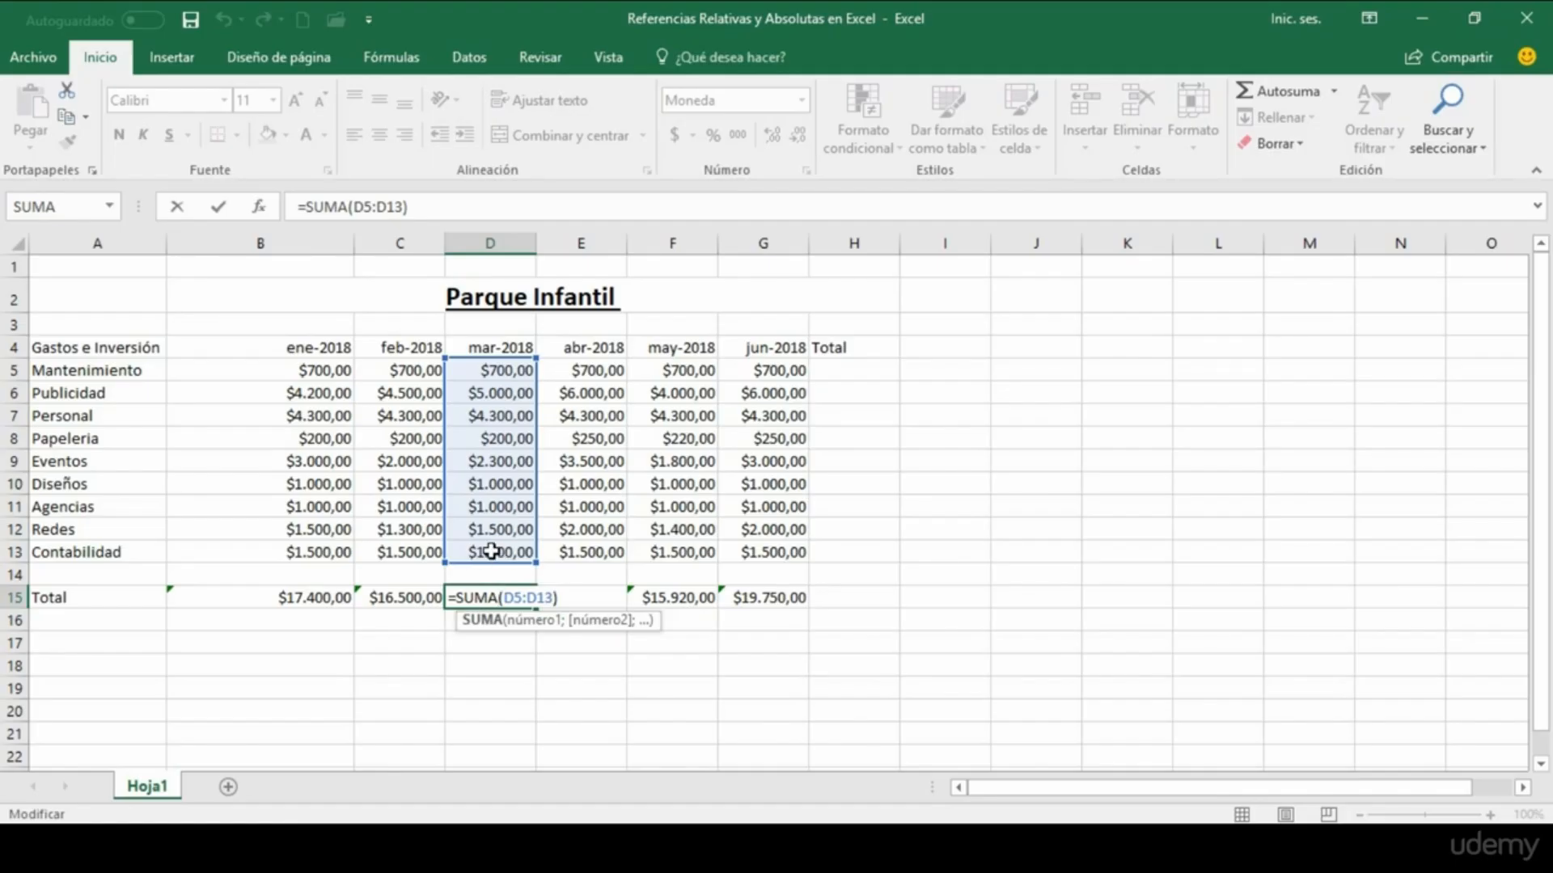
{"action": "key", "text": "Return"}
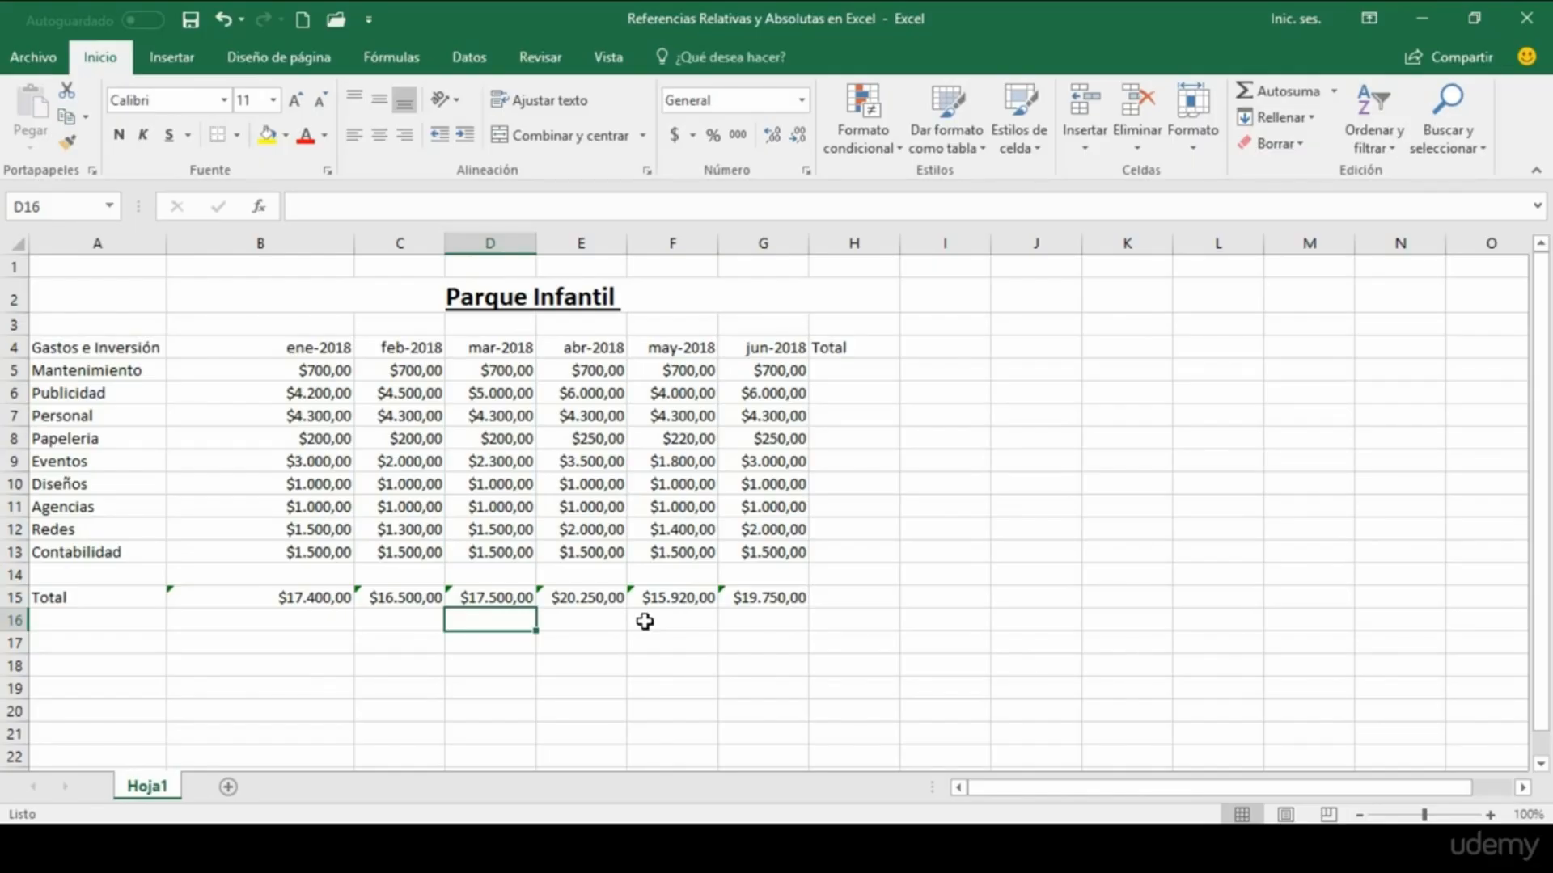
Step: Total the Mantenimiento expenses for January to June in H5 with an AutoSum formula over B5:G5
{"action": "left_click", "coordinate": [829, 373]}
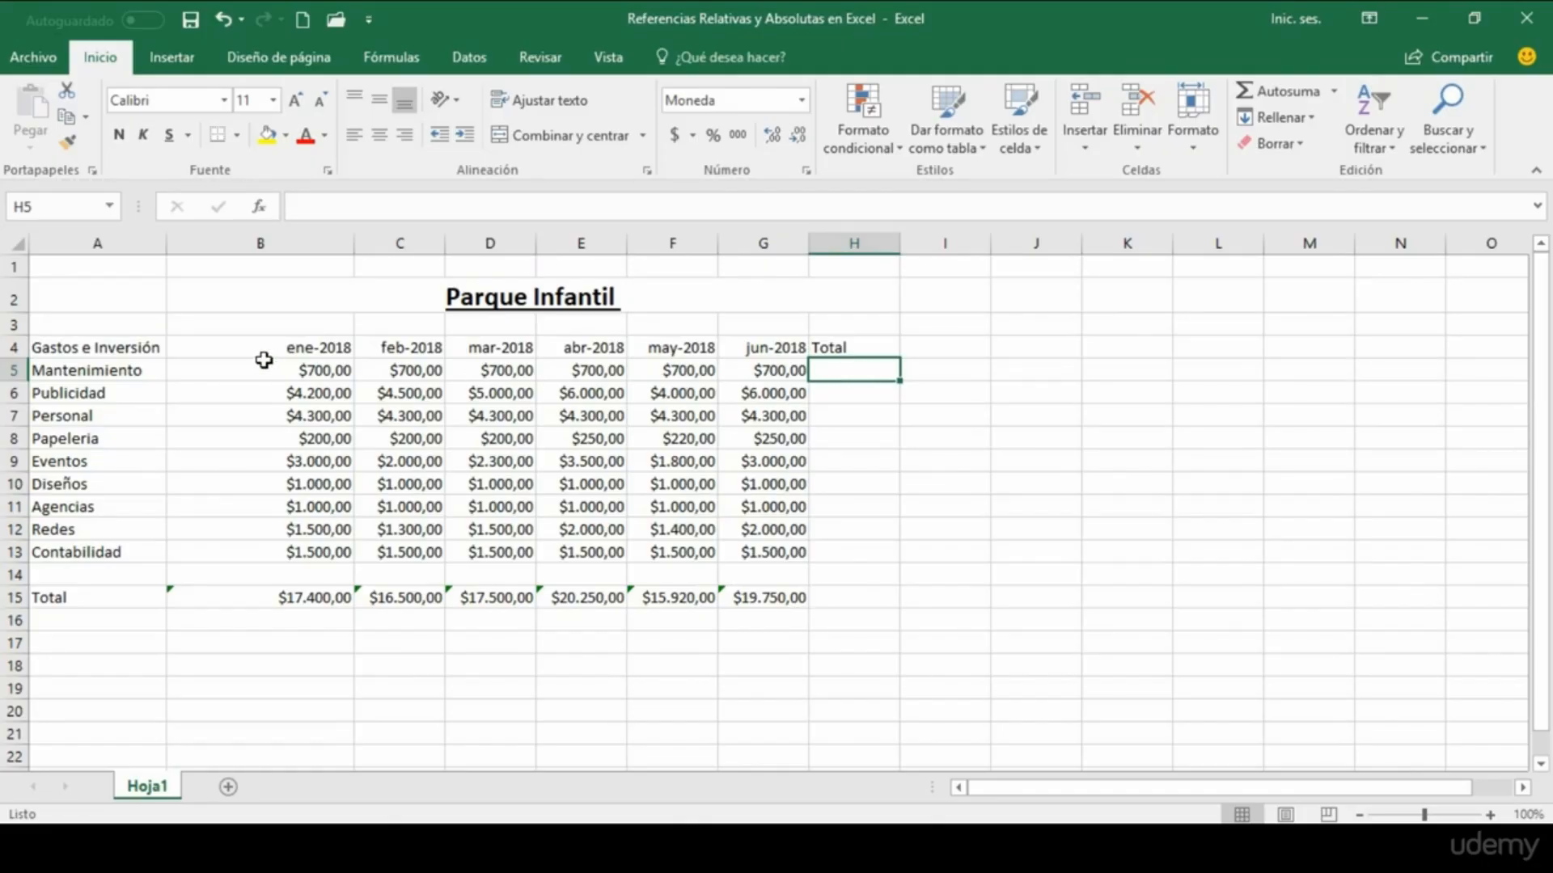
{"action": "left_click", "coordinate": [10, 371]}
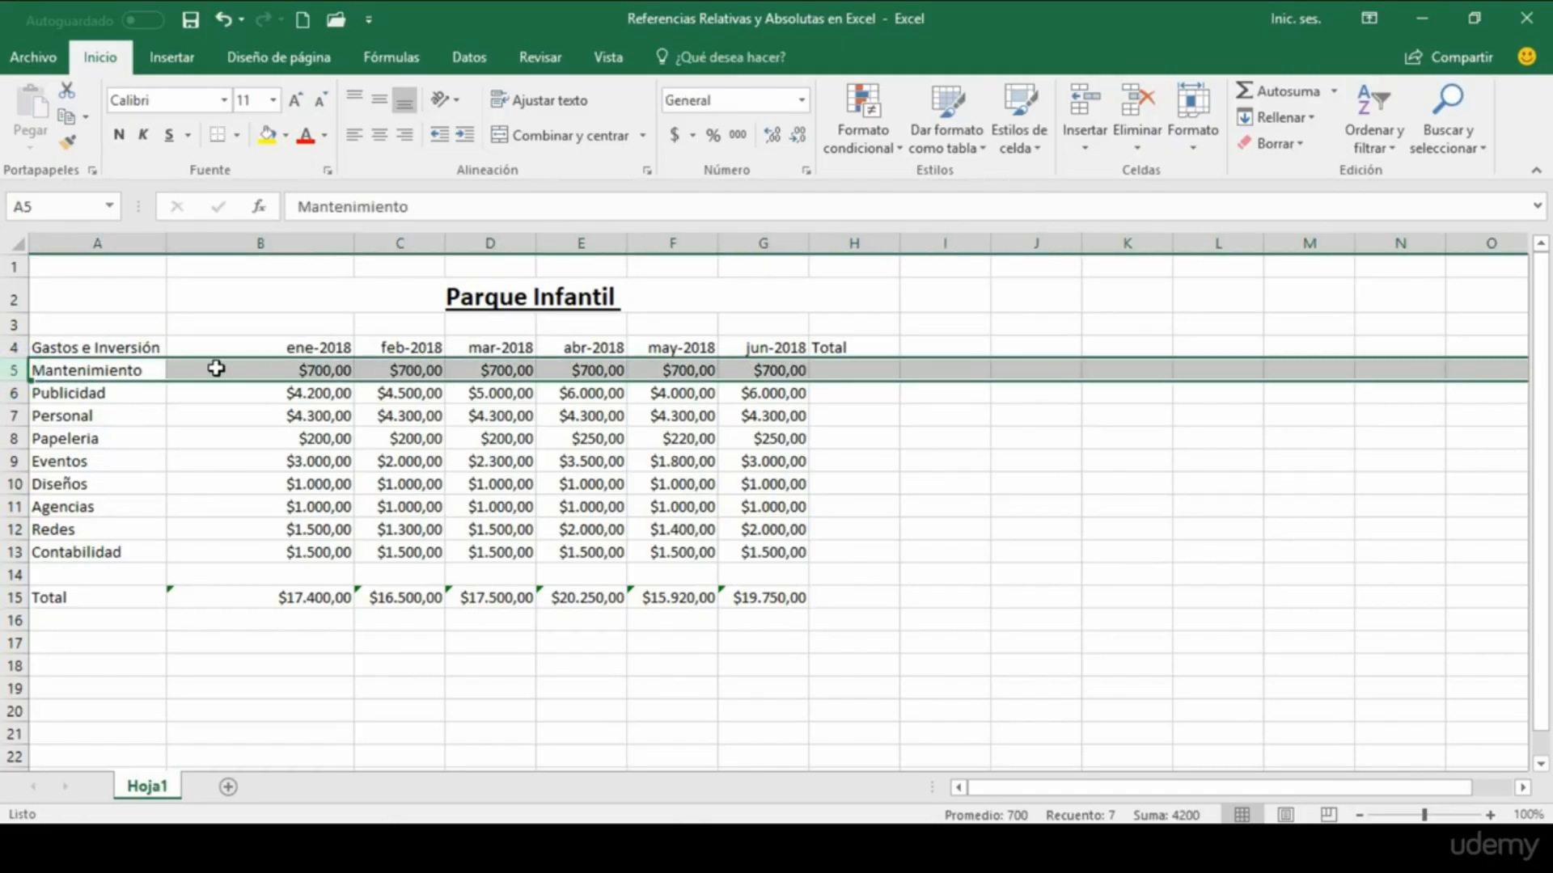
{"action": "left_click_drag", "start_coordinate": [215, 369], "coordinate": [777, 369]}
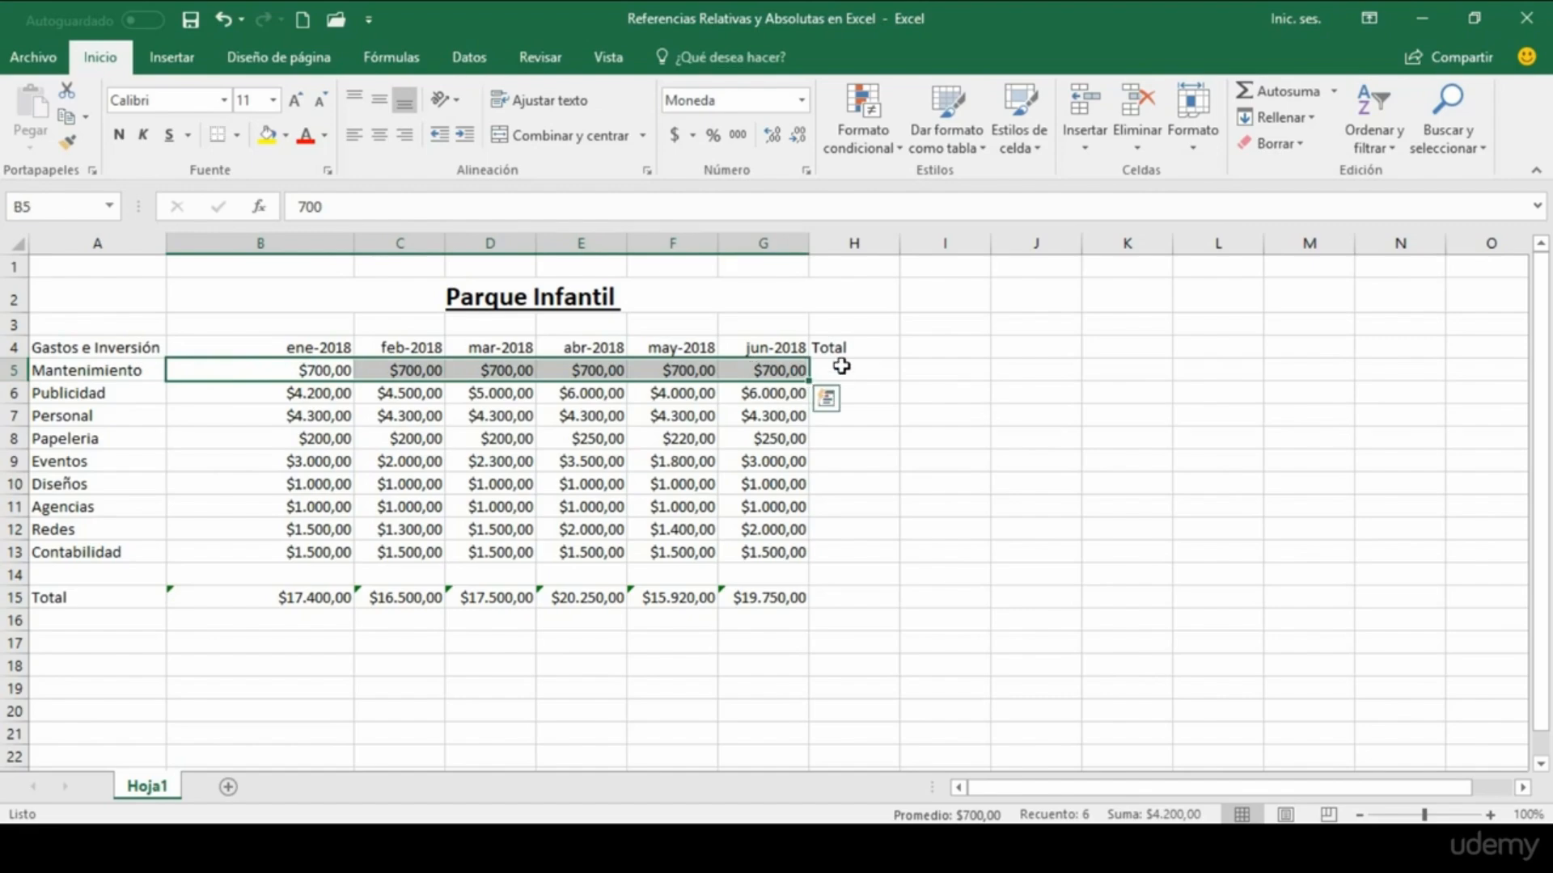
{"action": "left_click", "coordinate": [841, 366]}
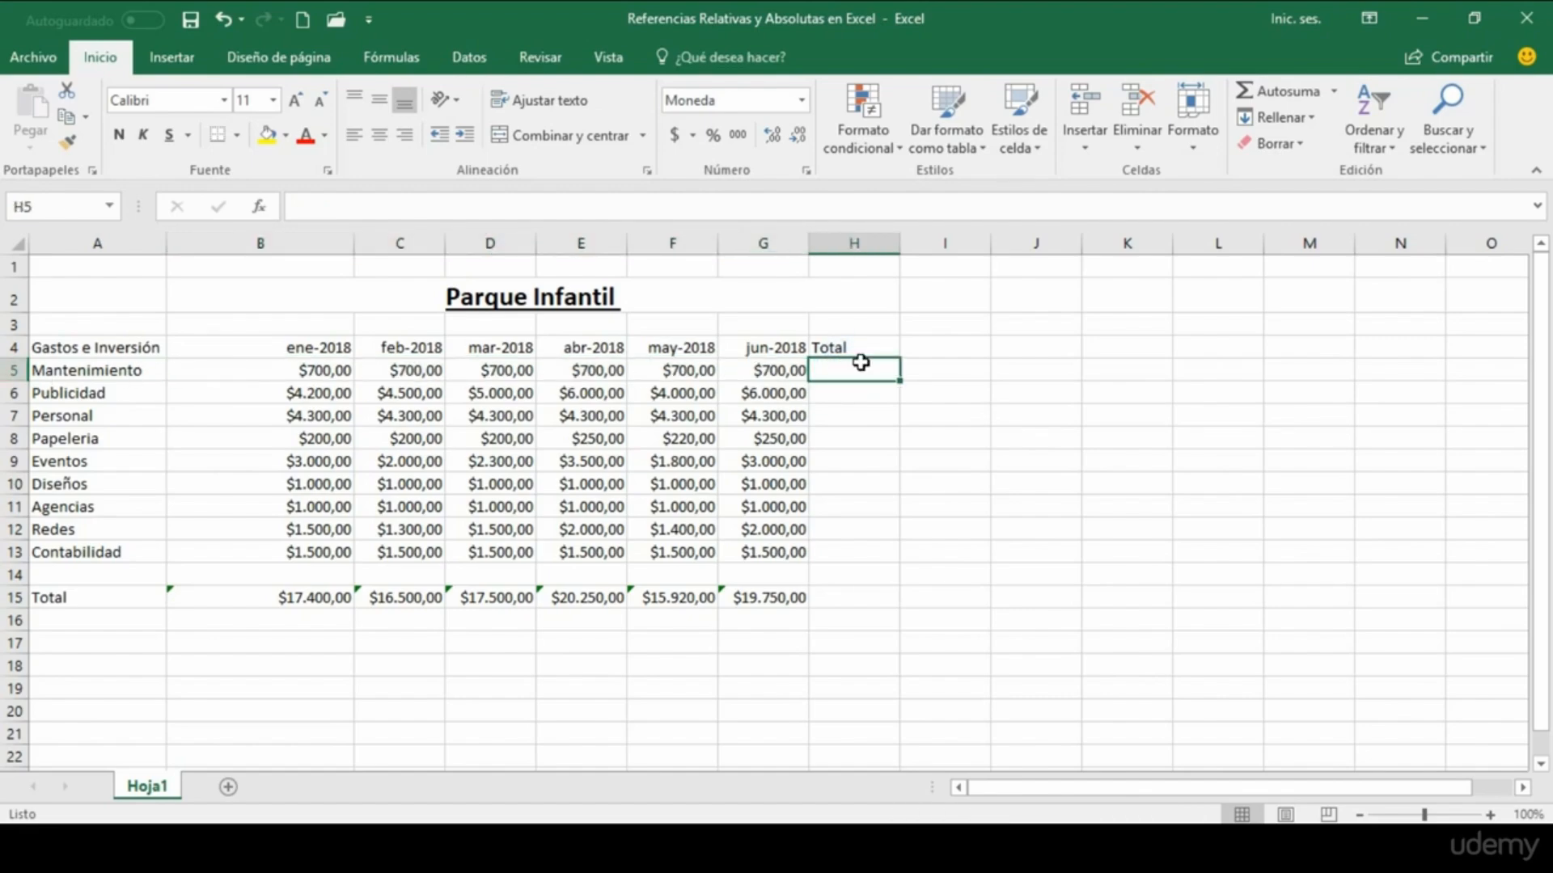
{"action": "left_click", "coordinate": [382, 56]}
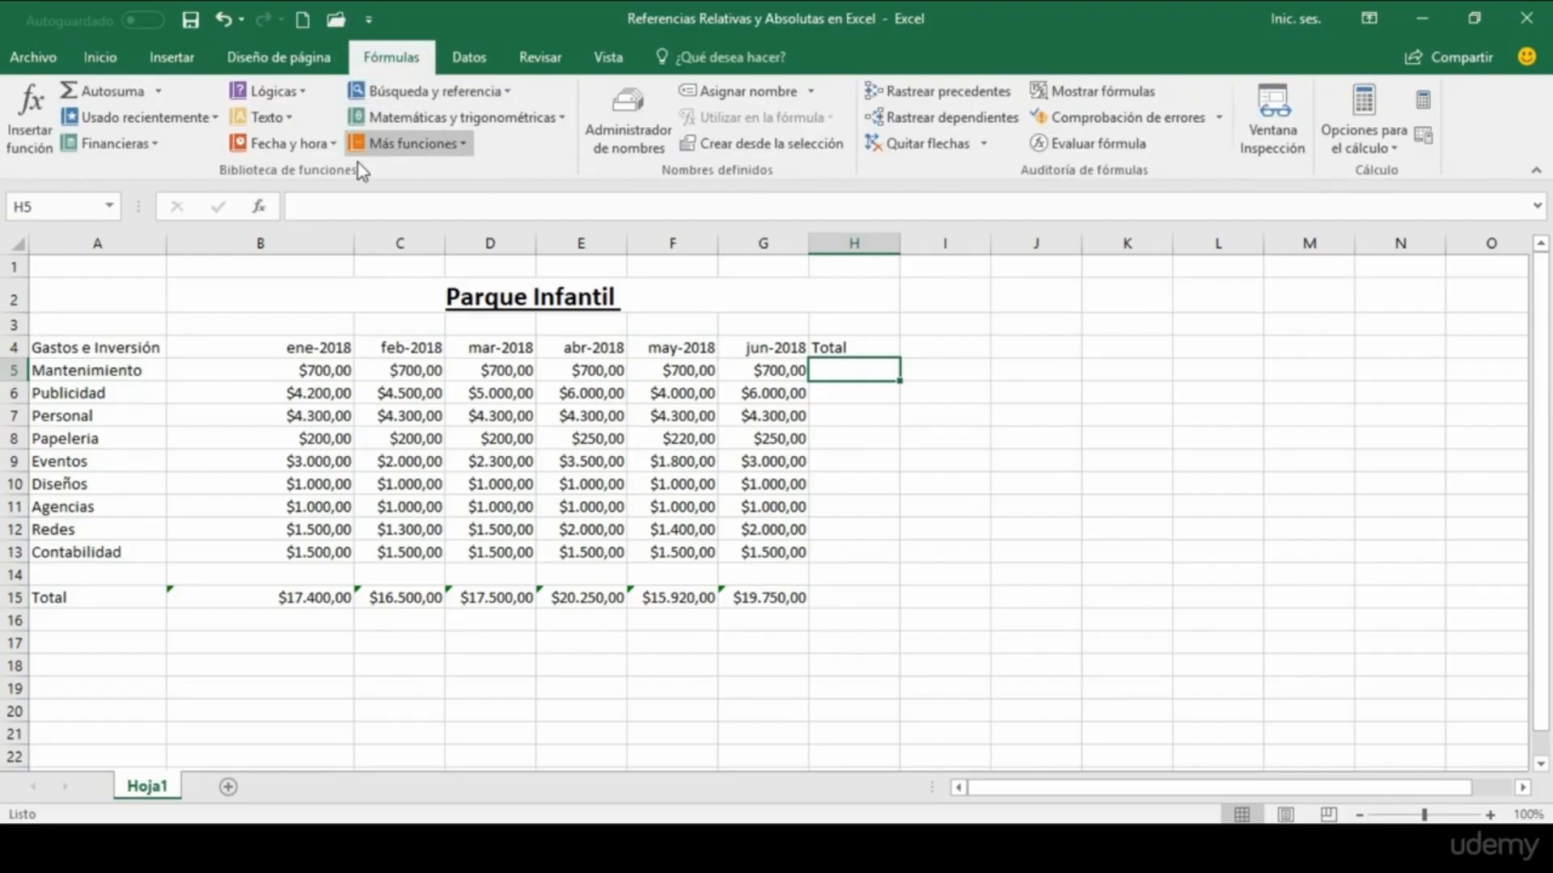
{"action": "left_click", "coordinate": [111, 91]}
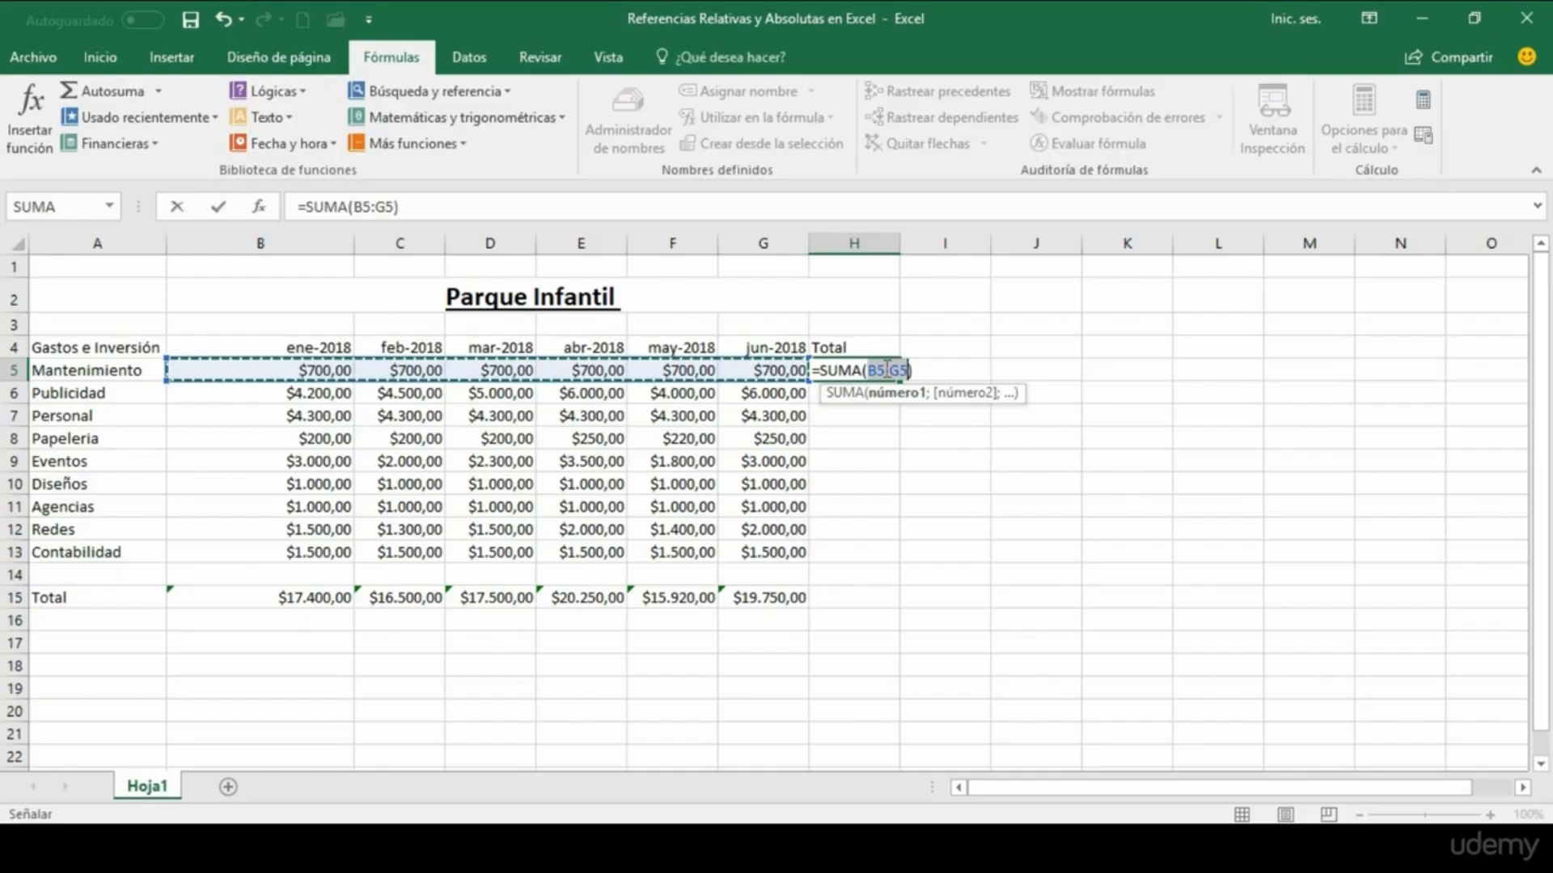
{"action": "key", "text": "Return"}
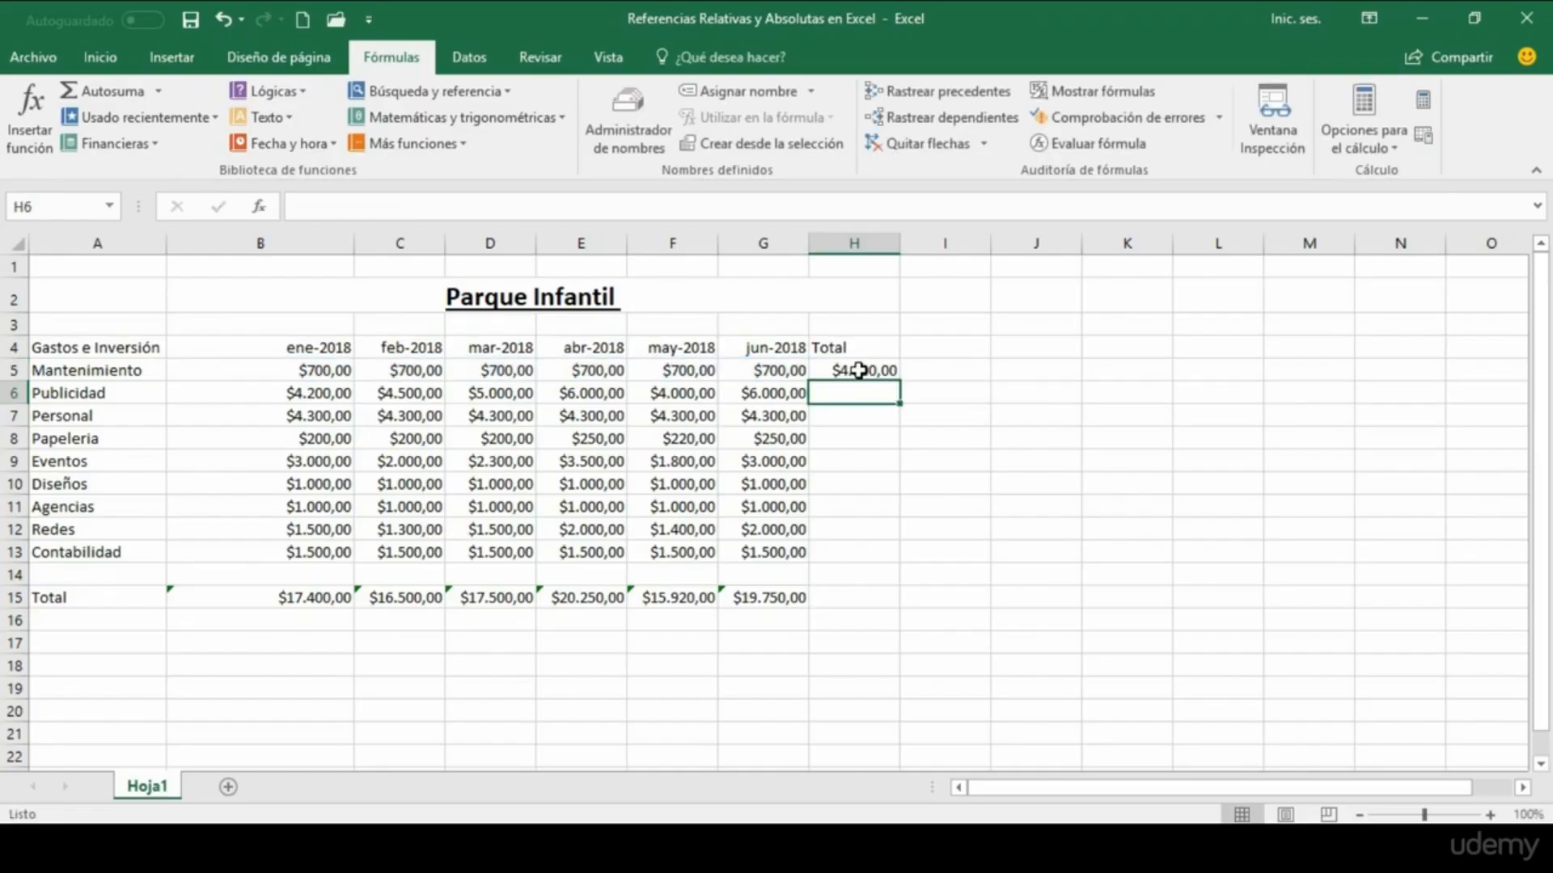
Step: Fill the Mantenimiento total formula from H5 down the Total column to H15
{"action": "left_click", "coordinate": [859, 373]}
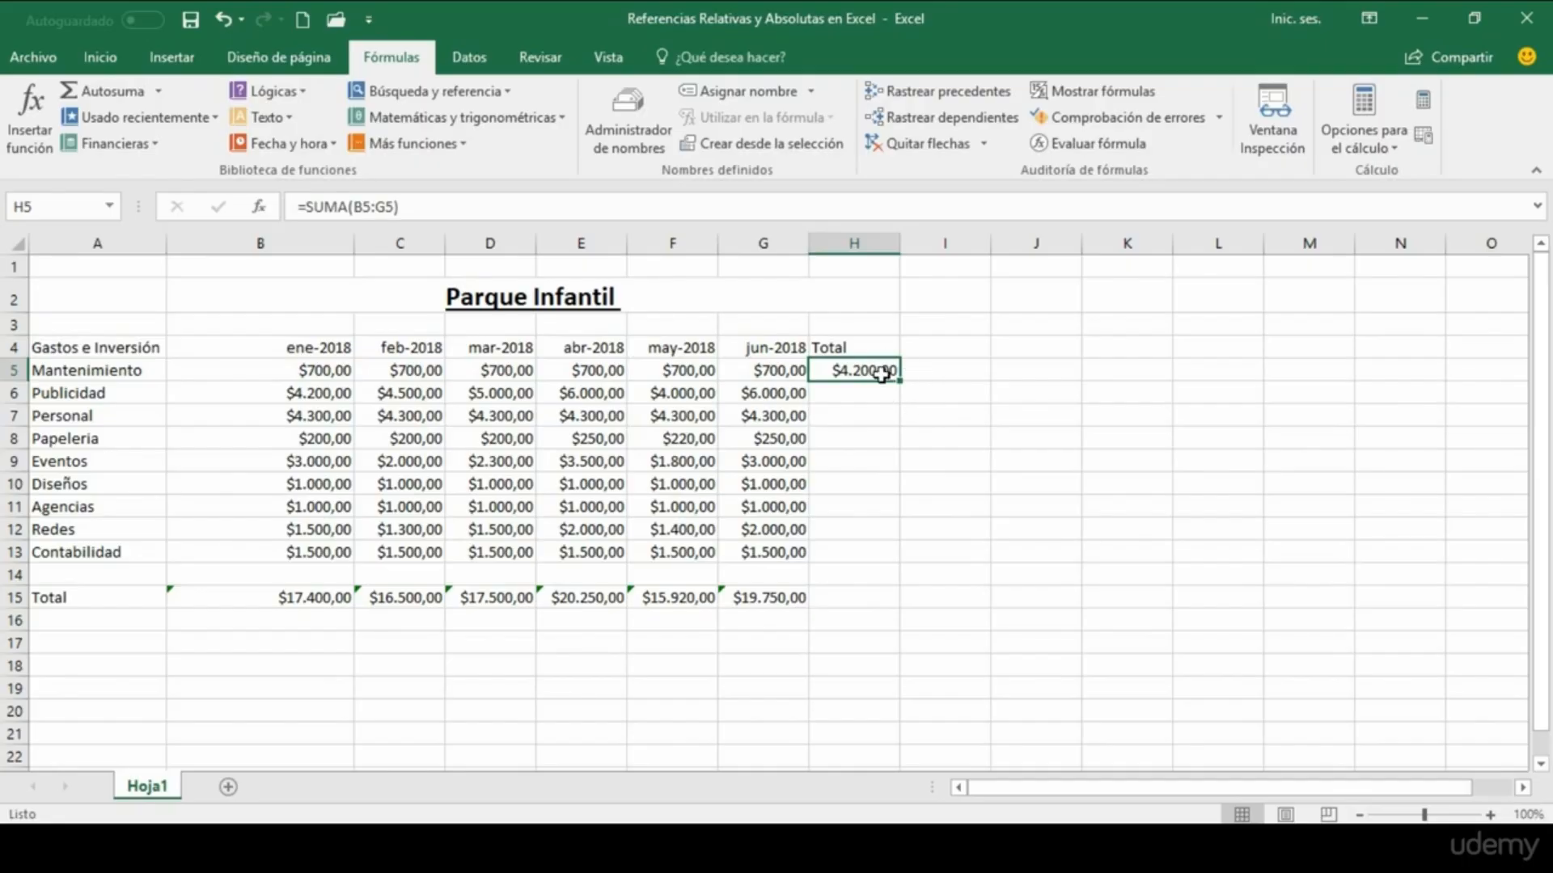
{"action": "left_click_drag", "start_coordinate": [903, 385], "coordinate": [898, 605]}
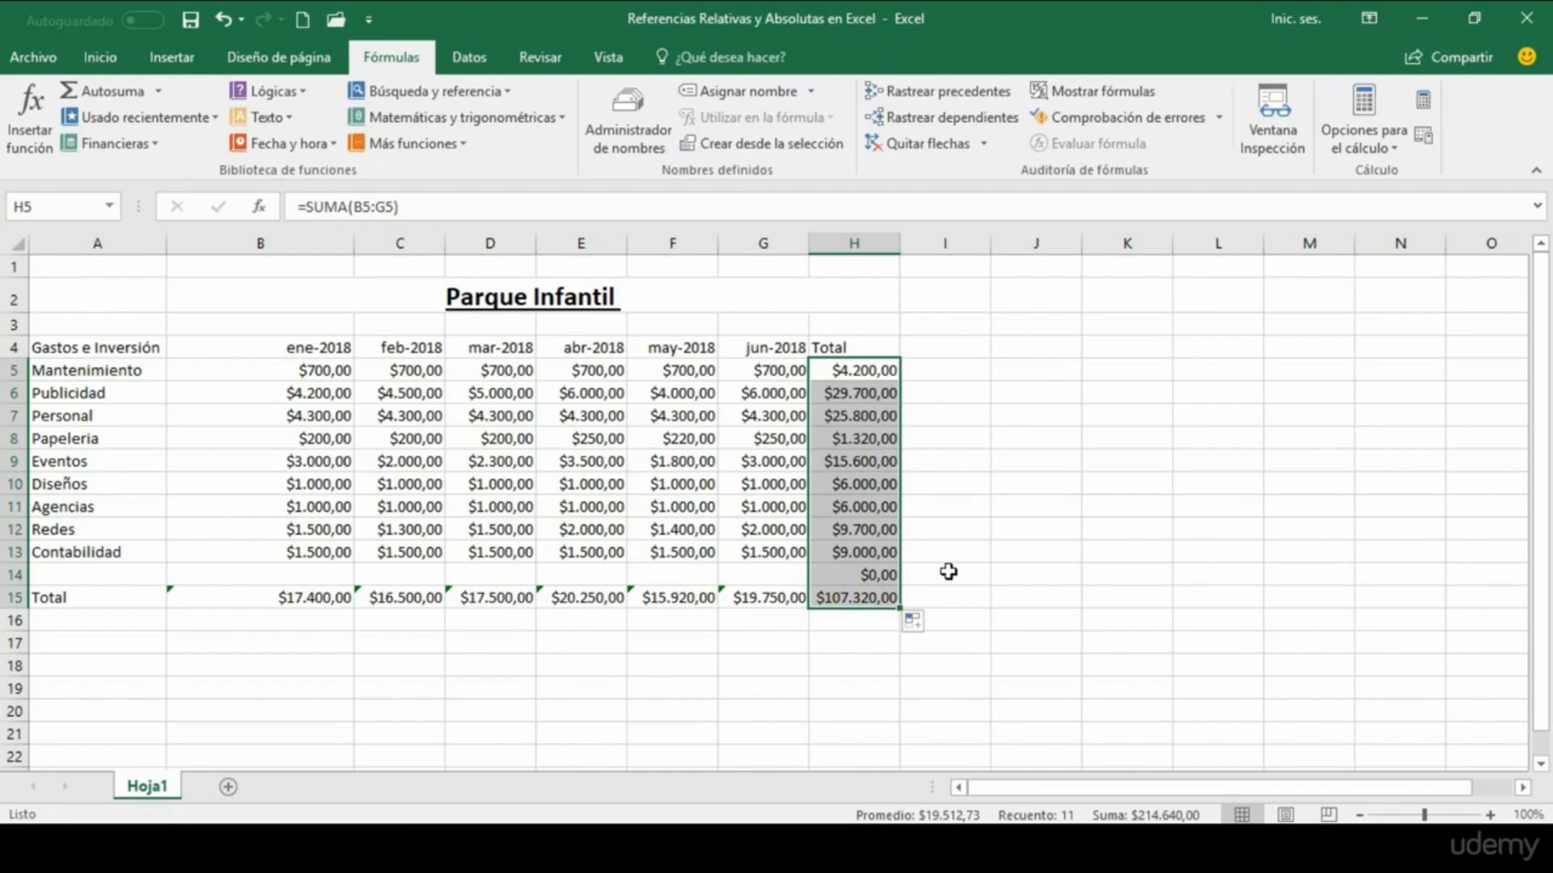
{"action": "left_click", "coordinate": [938, 526]}
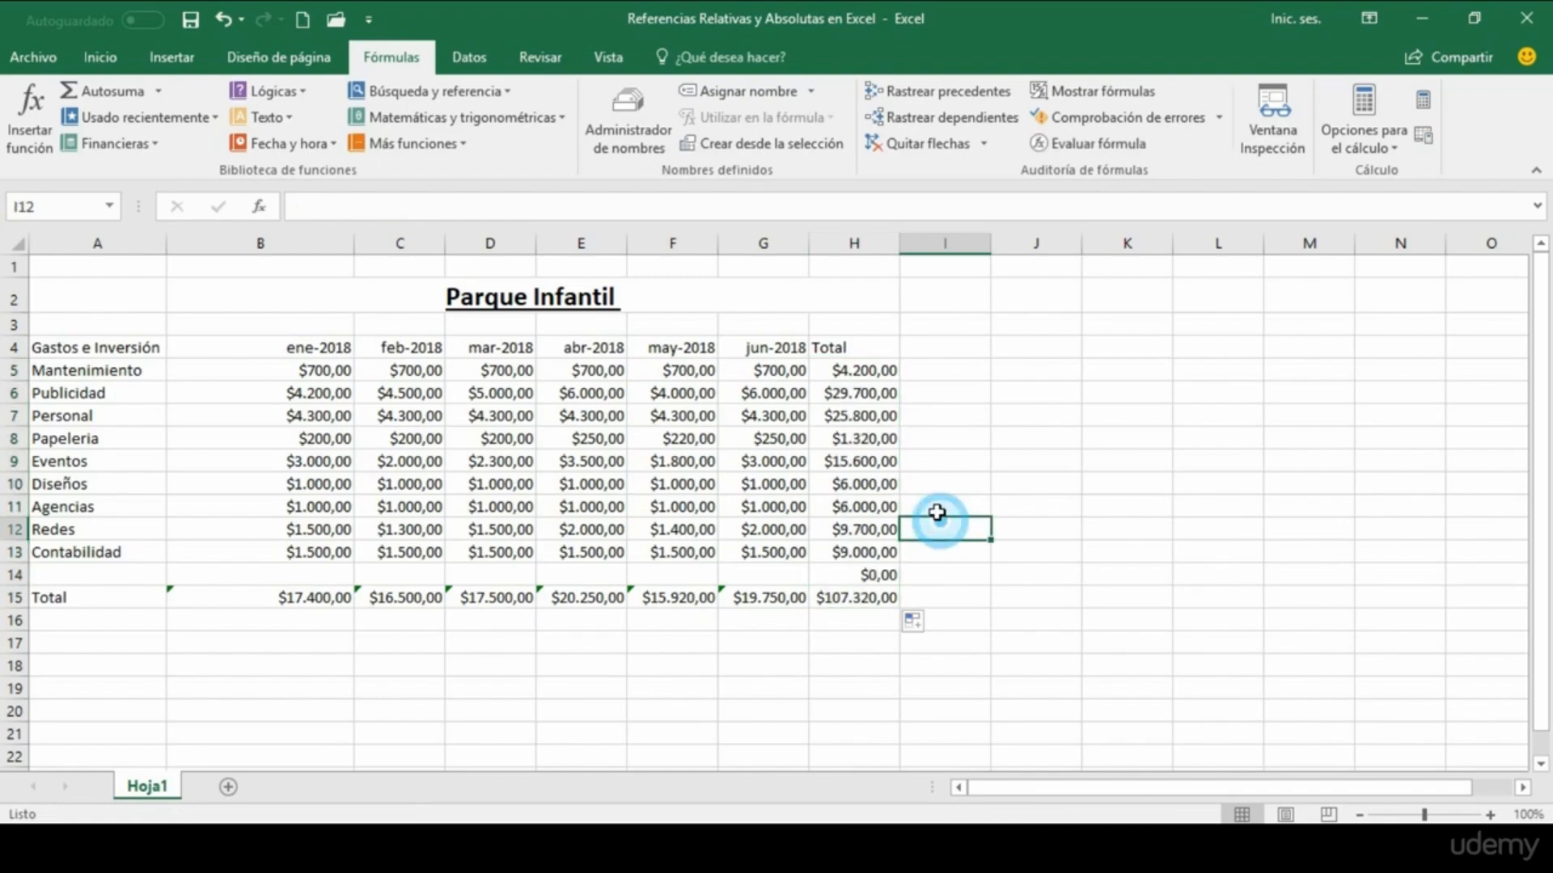
Step: Examine the row ranges referenced by the copied SUMA formulas in the Total column, from H6 to H13
{"action": "left_click", "coordinate": [859, 393]}
{"action": "left_click", "coordinate": [860, 416]}
{"action": "left_click", "coordinate": [862, 438]}
{"action": "left_click", "coordinate": [863, 460]}
{"action": "left_click", "coordinate": [865, 483]}
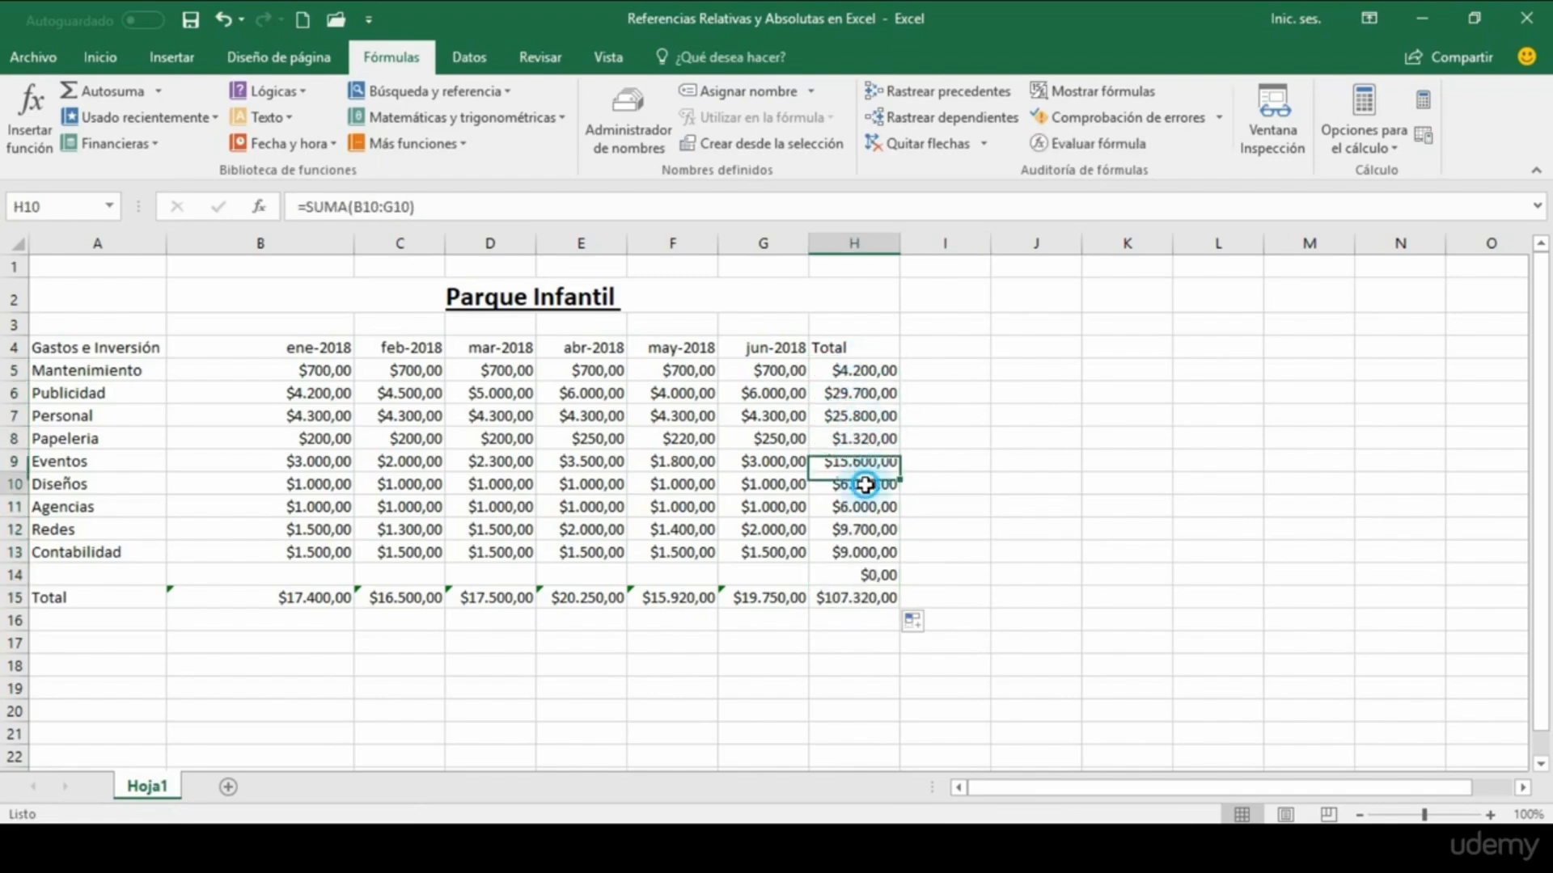
{"action": "left_click", "coordinate": [867, 506]}
{"action": "left_click", "coordinate": [869, 528]}
{"action": "left_click", "coordinate": [874, 554]}
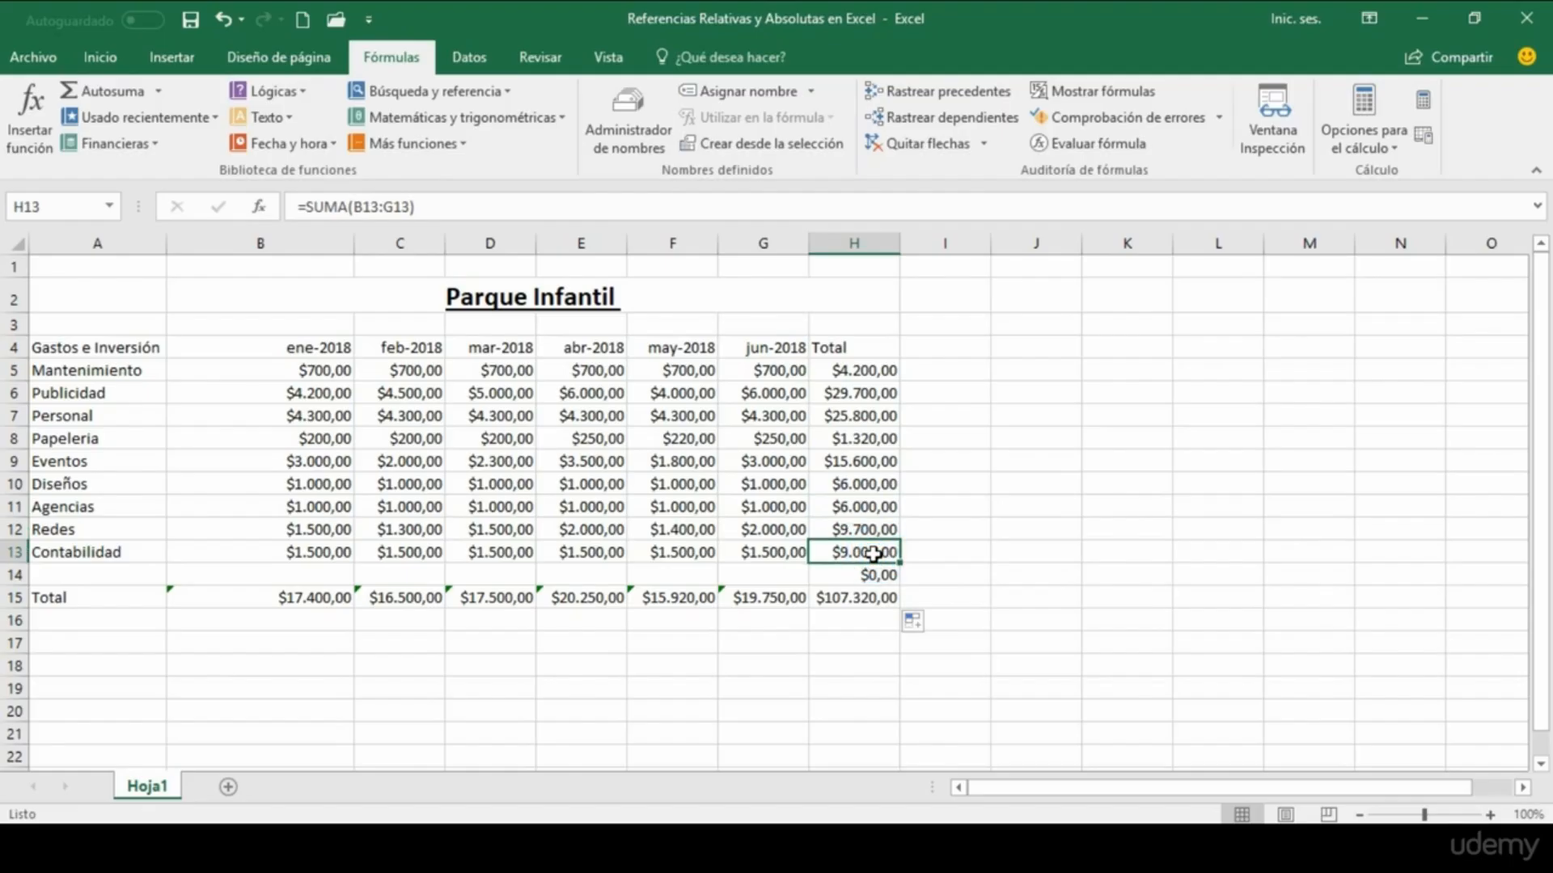
{"action": "left_click", "coordinate": [925, 549]}
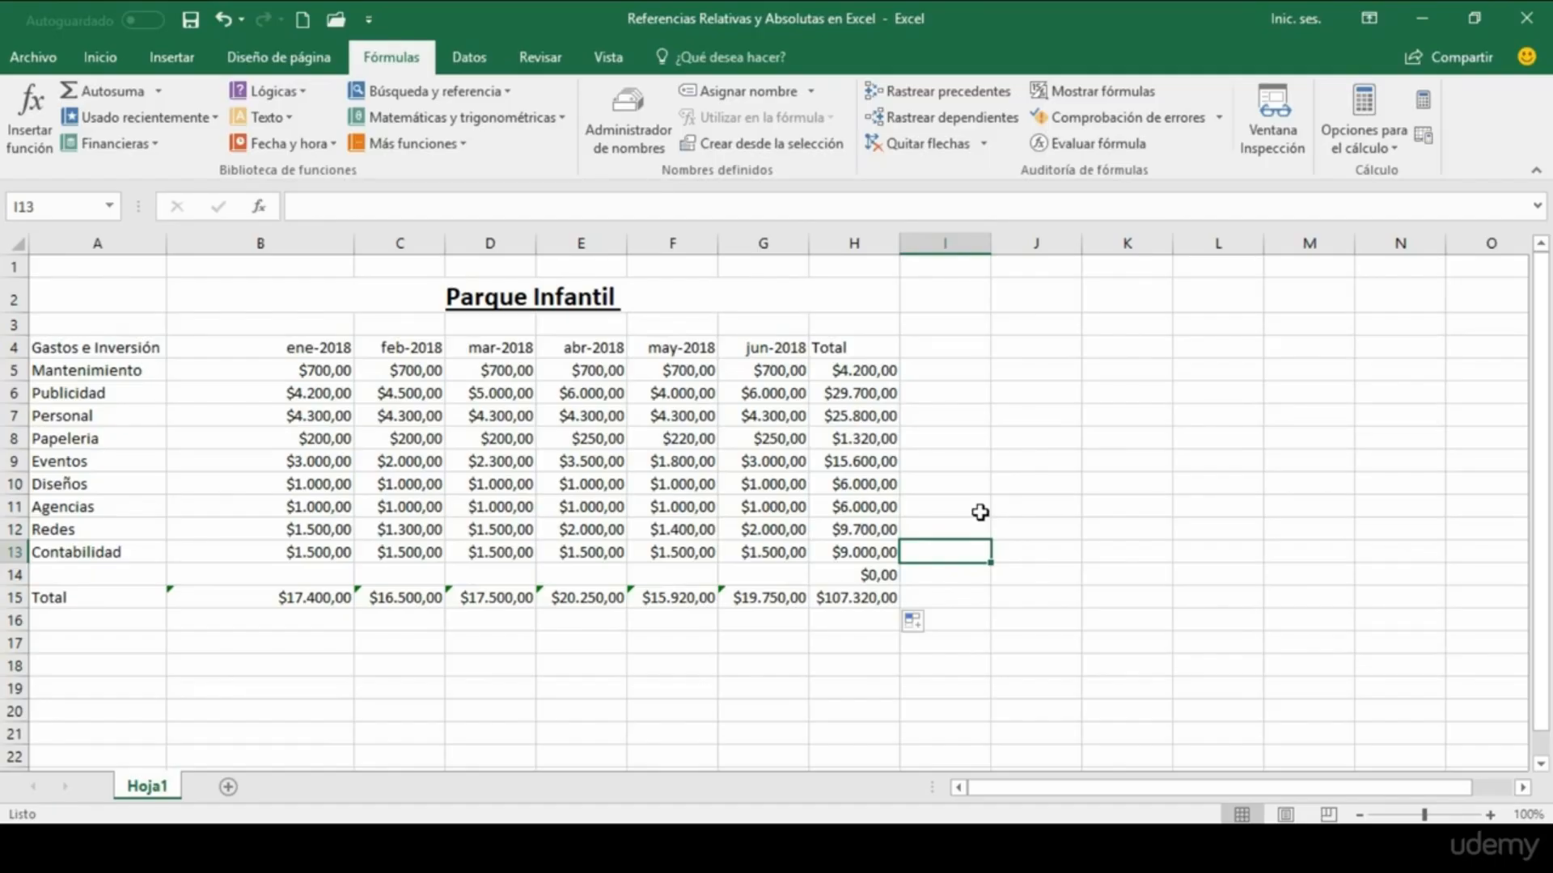
Step: Add the heading "Participación" in J4 and widen column J to fit it
{"action": "left_click", "coordinate": [1033, 242]}
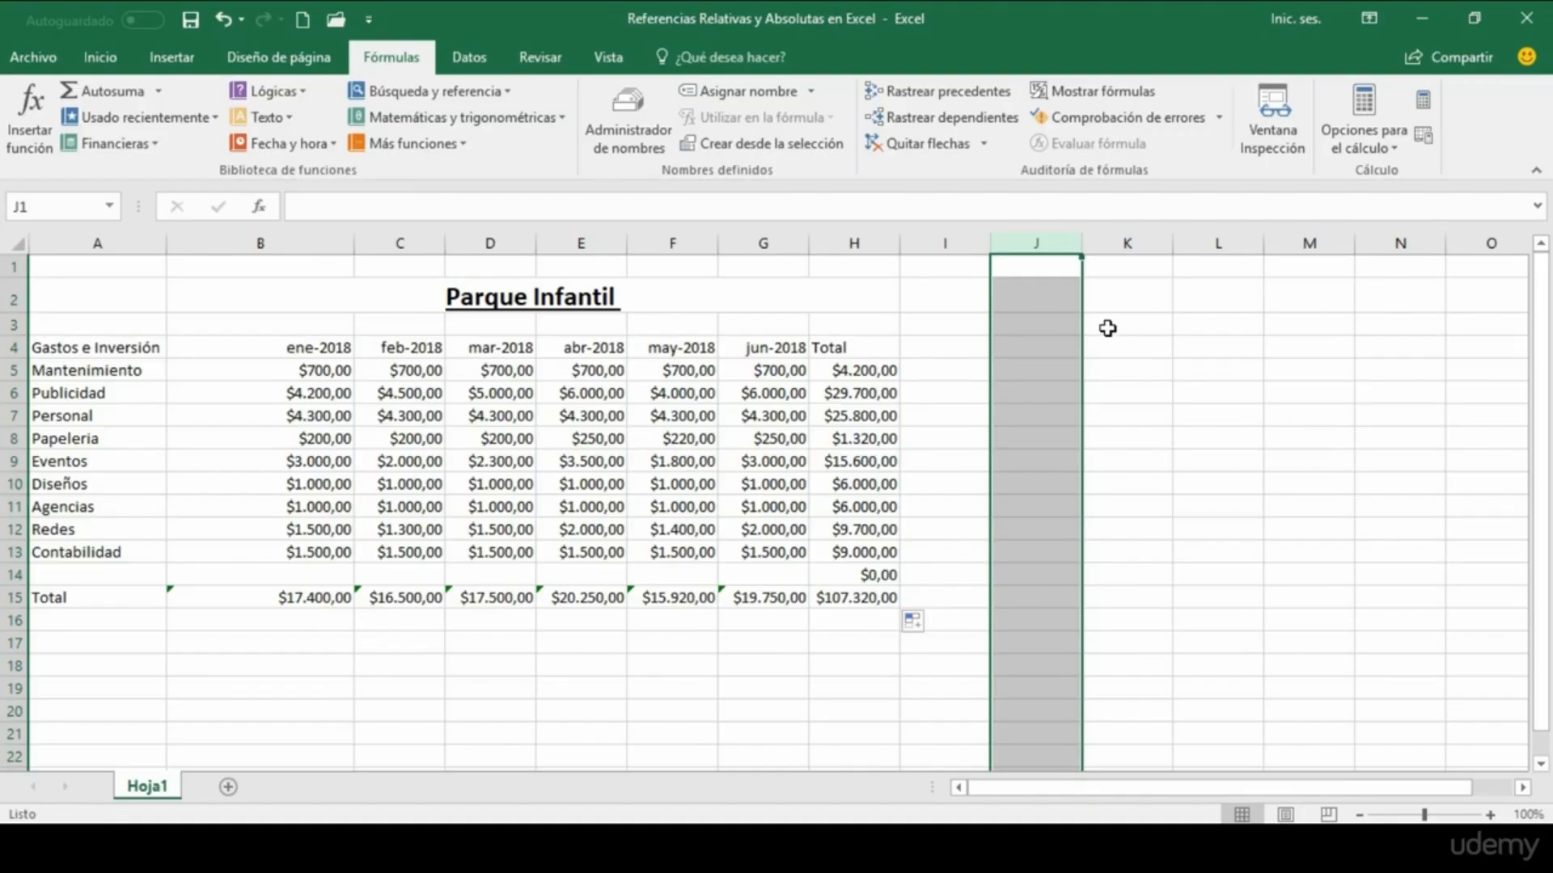
{"action": "left_click", "coordinate": [1045, 346]}
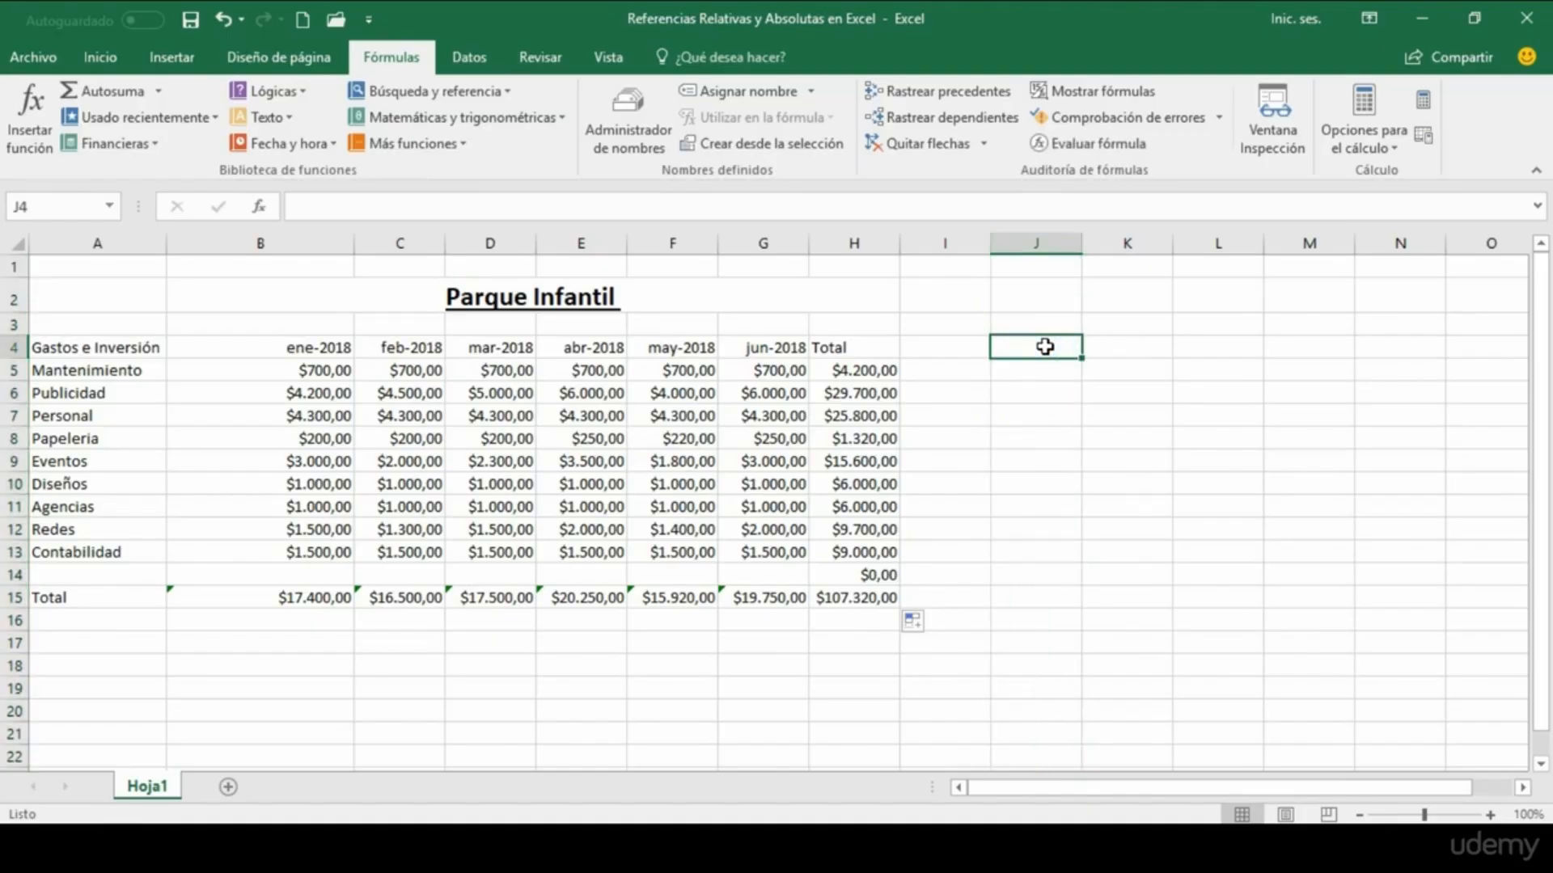
{"action": "type", "text": "Partici"}
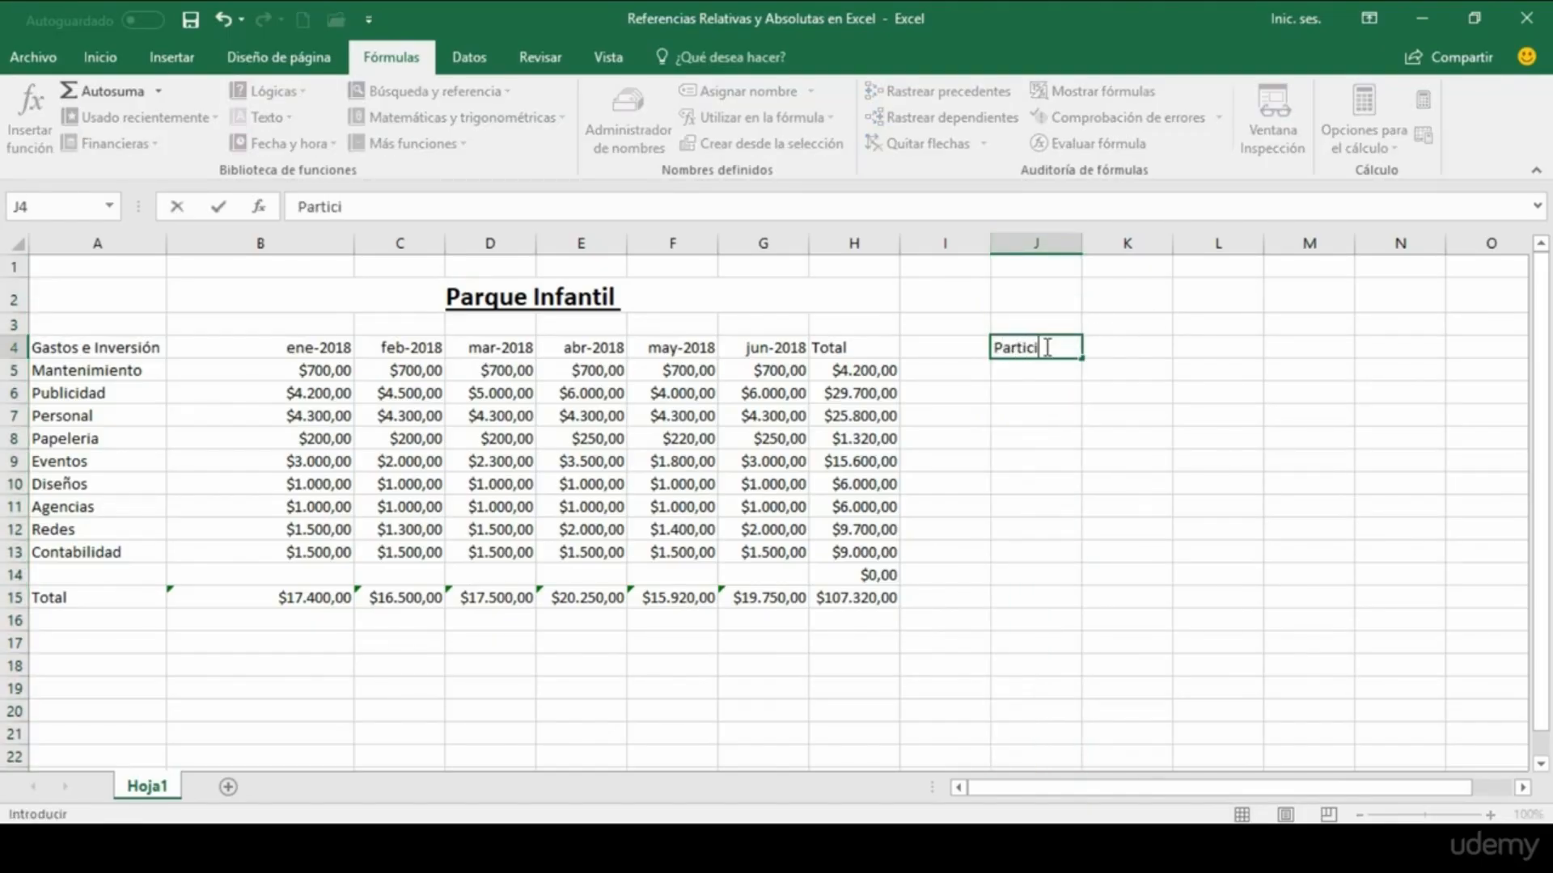
{"action": "type", "text": "pación"}
{"action": "key", "text": "Return"}
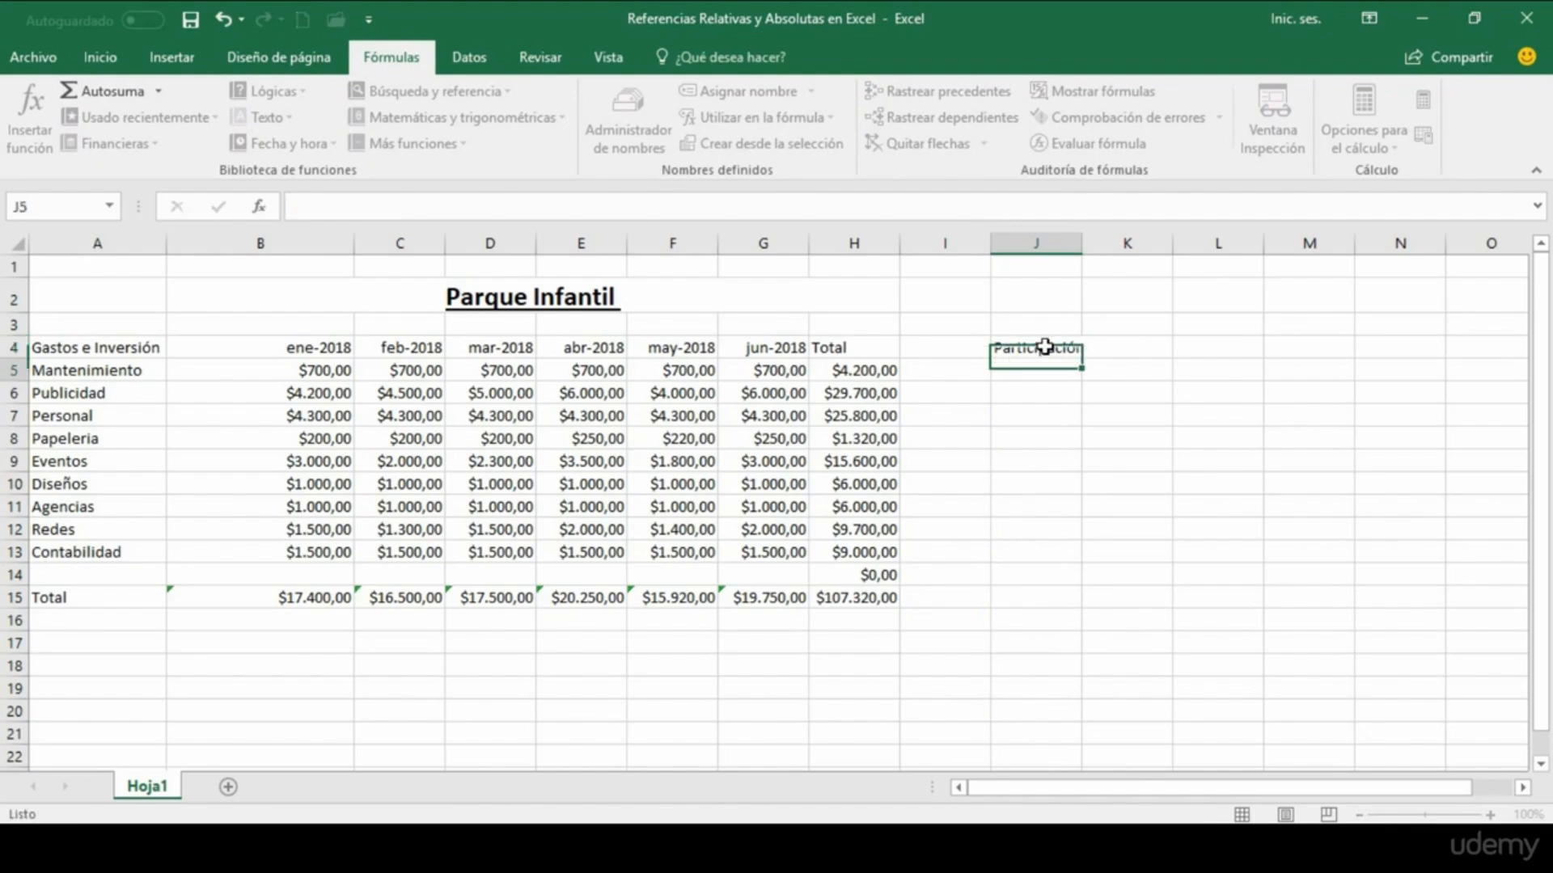
{"action": "left_click_drag", "start_coordinate": [1082, 243], "coordinate": [1091, 243]}
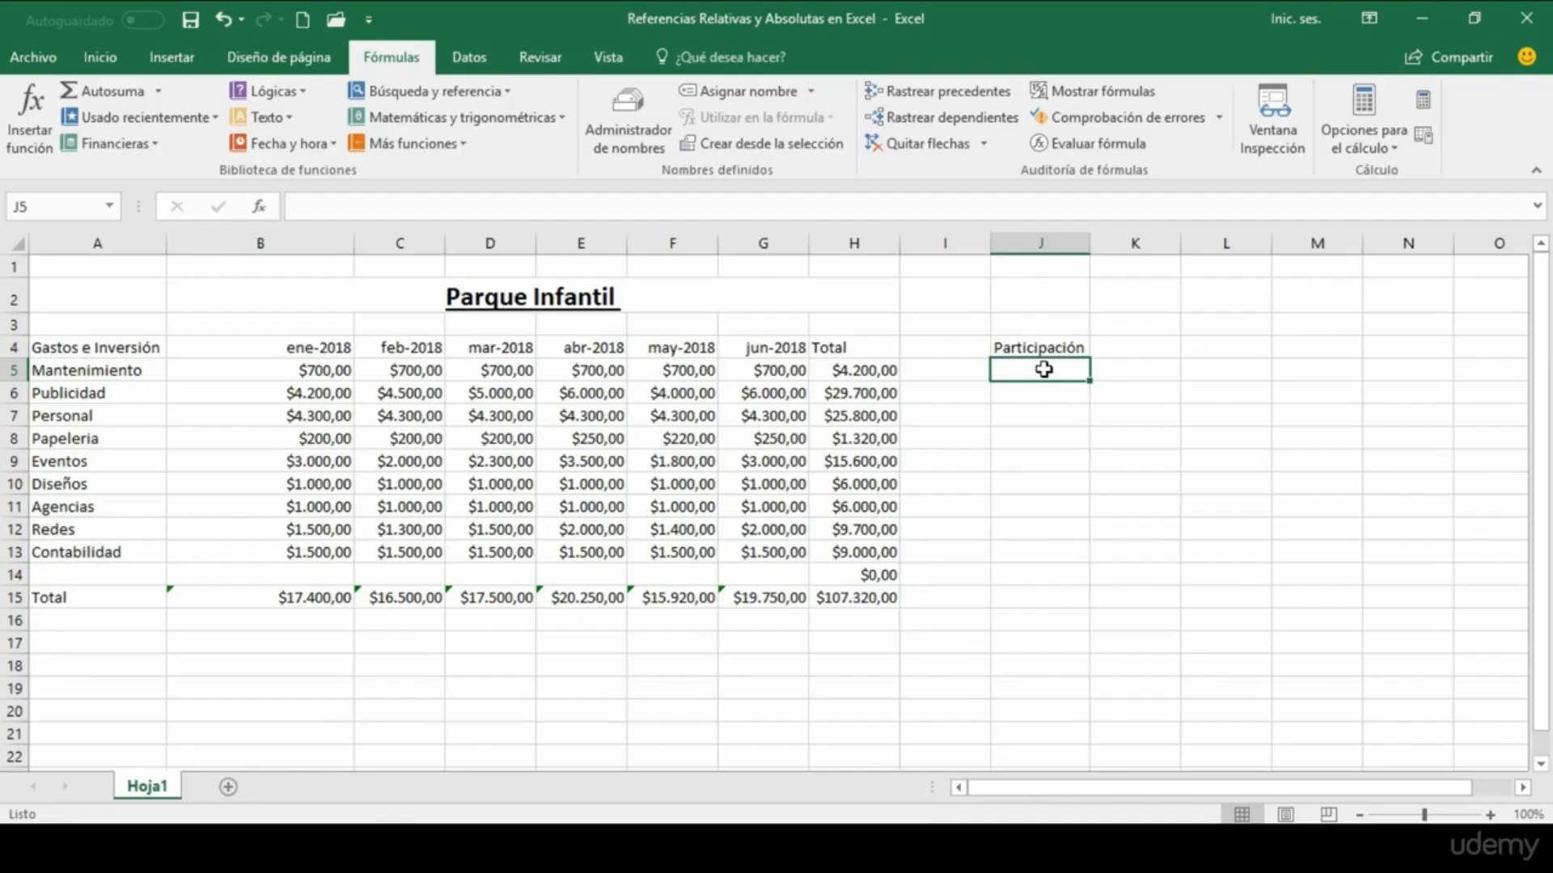
Step: Calculate the Mantenimiento share of the overall total in J5 with the formula =H5/H15
{"action": "type", "text": "="}
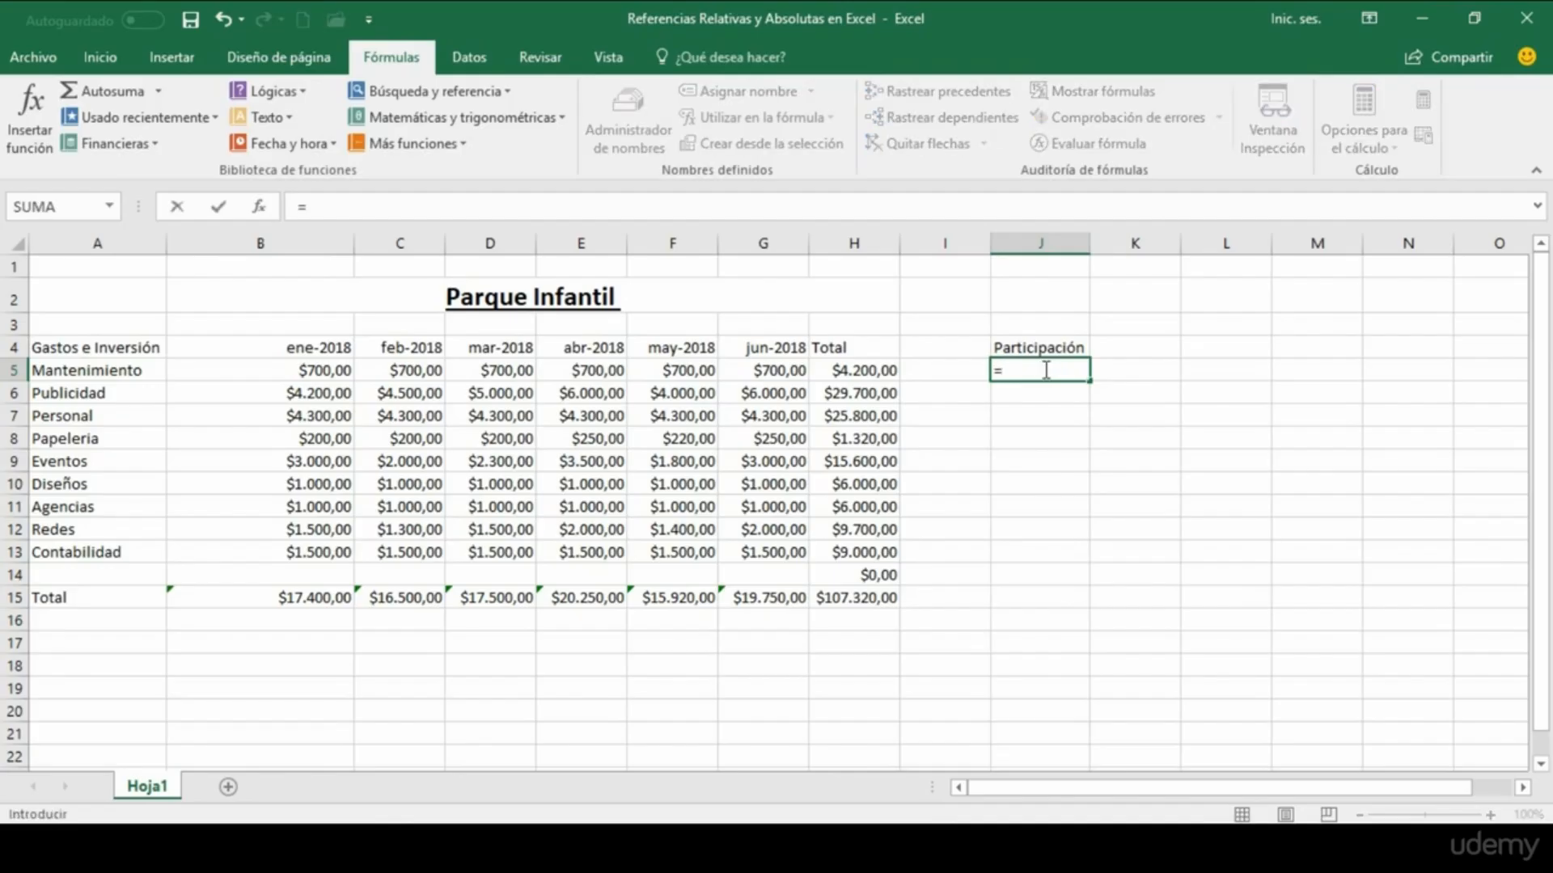
{"action": "left_click", "coordinate": [853, 371]}
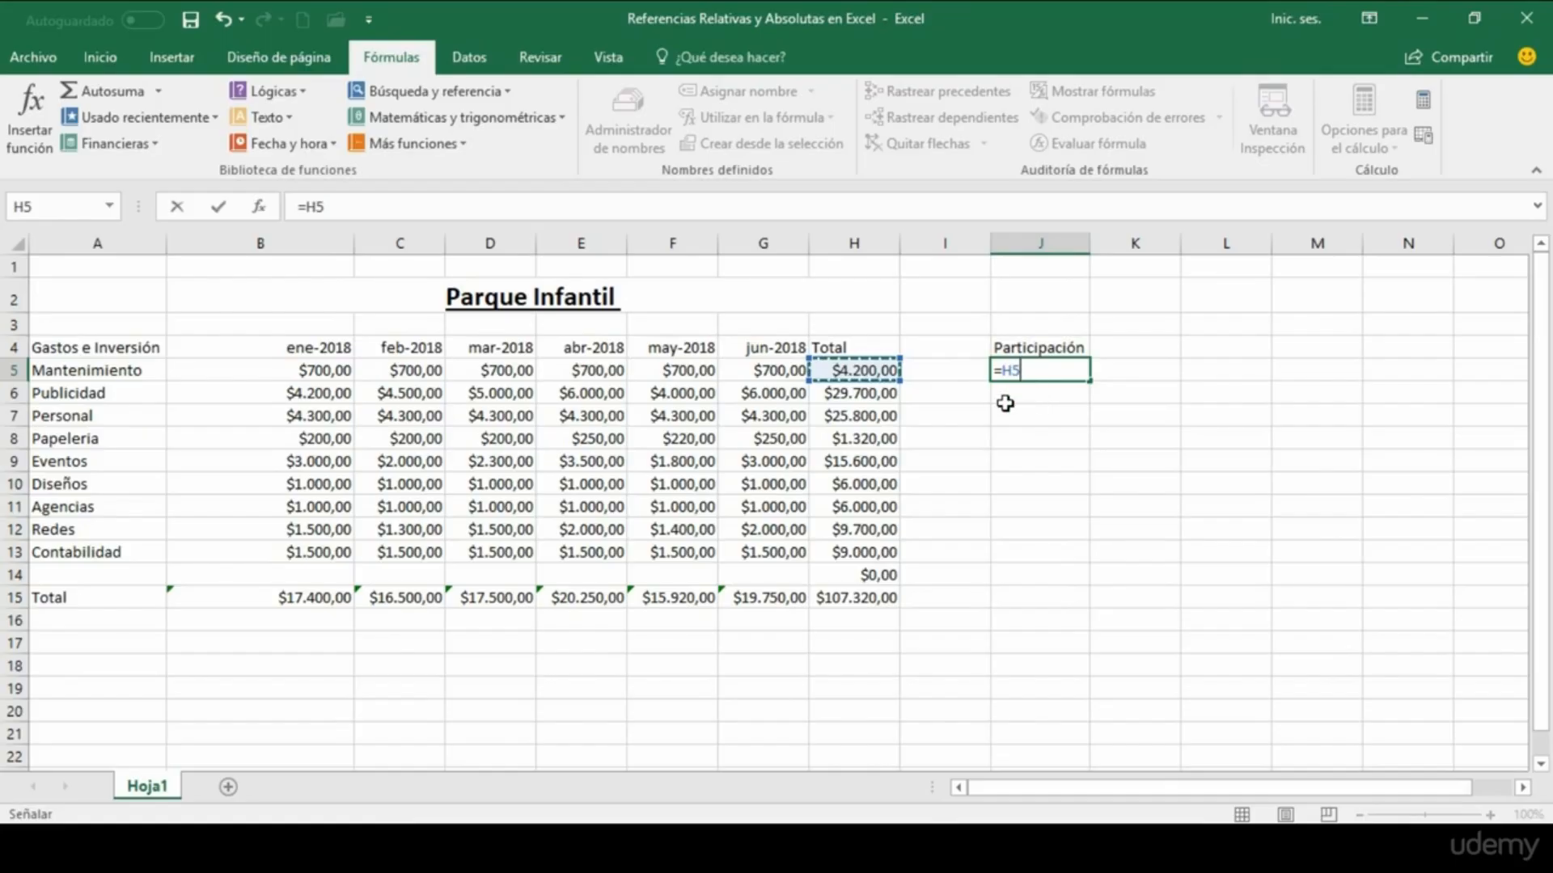
{"action": "type", "text": "/"}
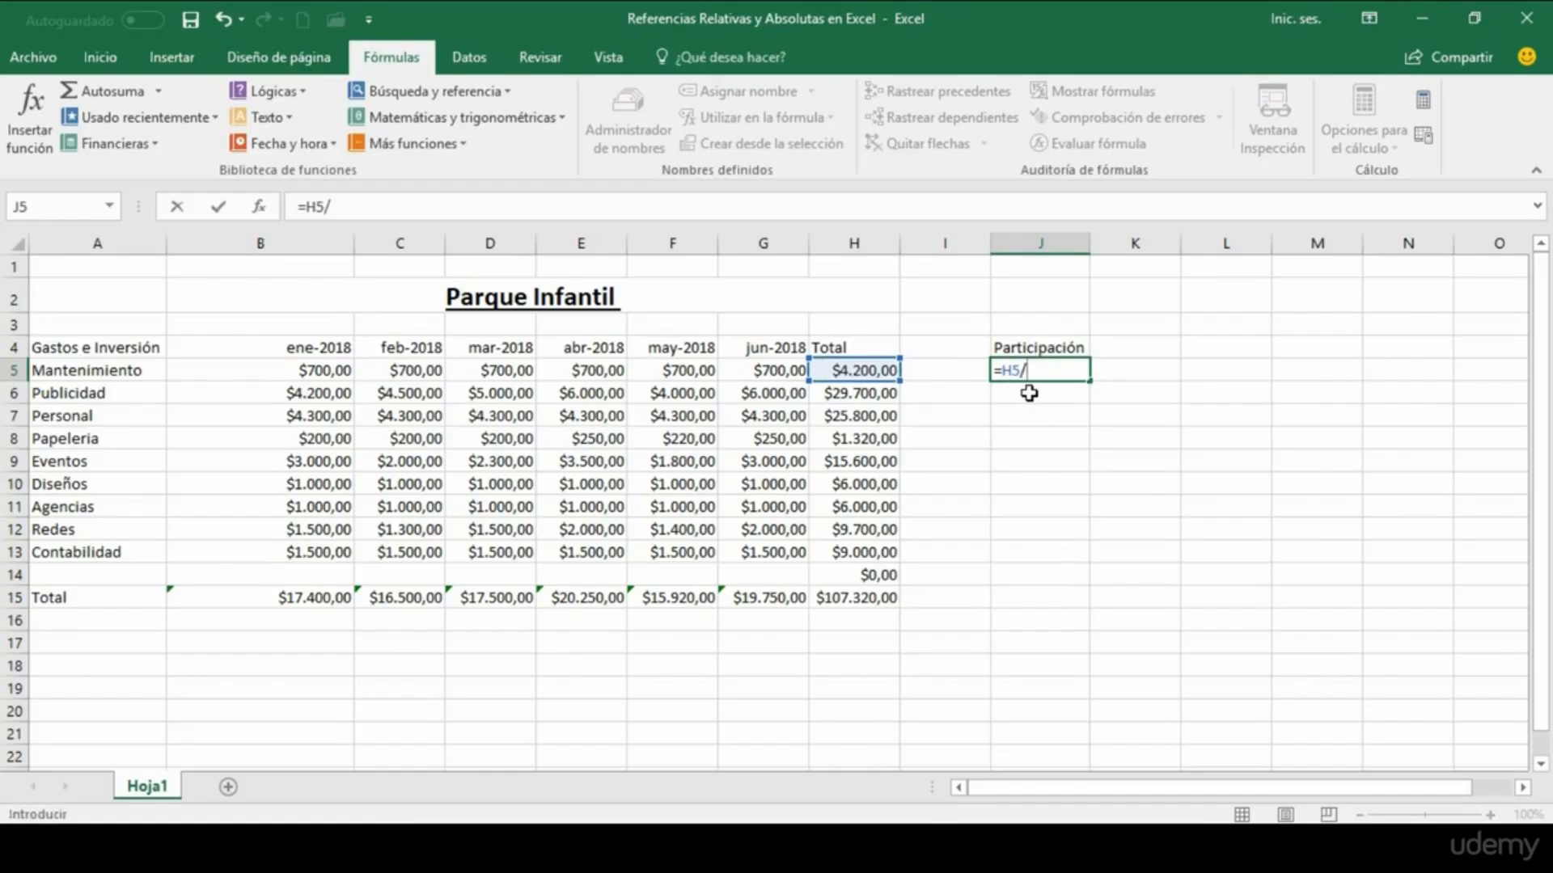
{"action": "left_click", "coordinate": [847, 601]}
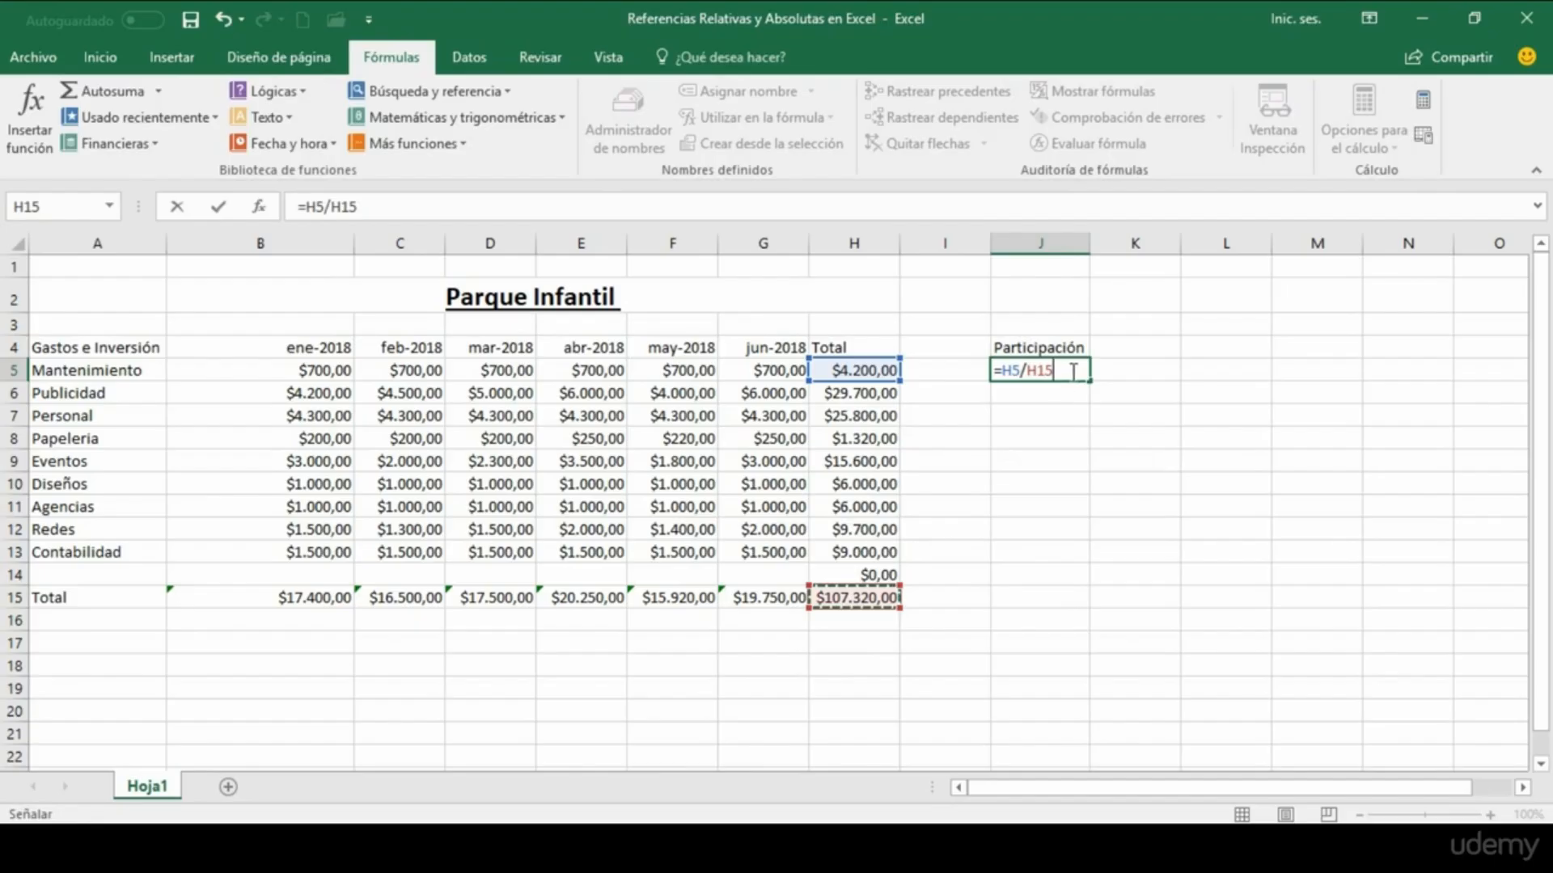
{"action": "key", "text": "Return"}
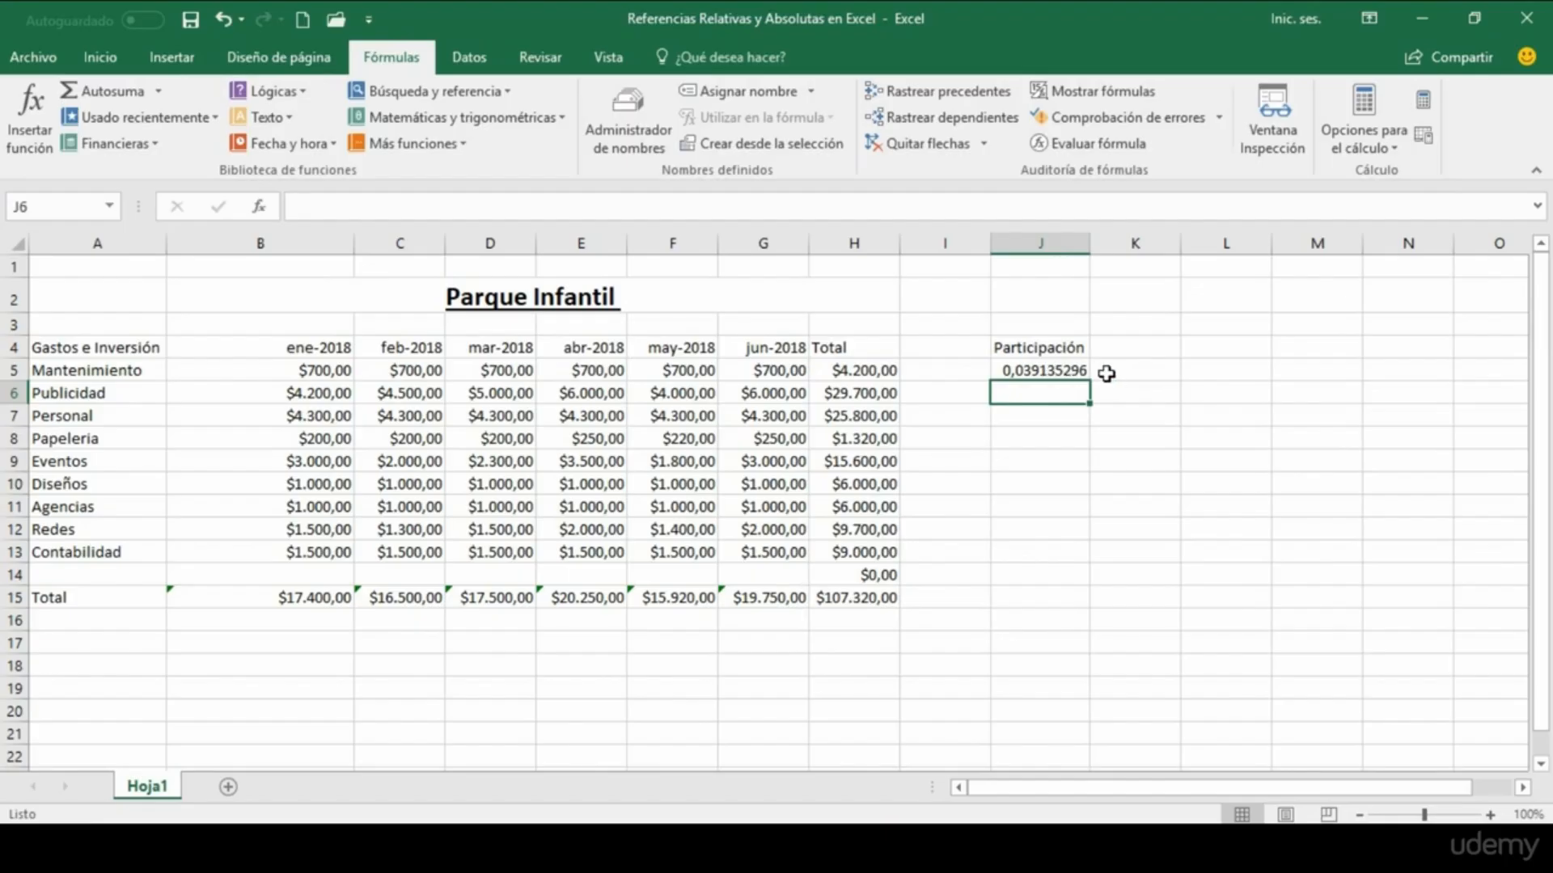
Step: Try to fill the relative participation formula from J5 down to the Contabilidad row, J13
{"action": "left_click", "coordinate": [1025, 372]}
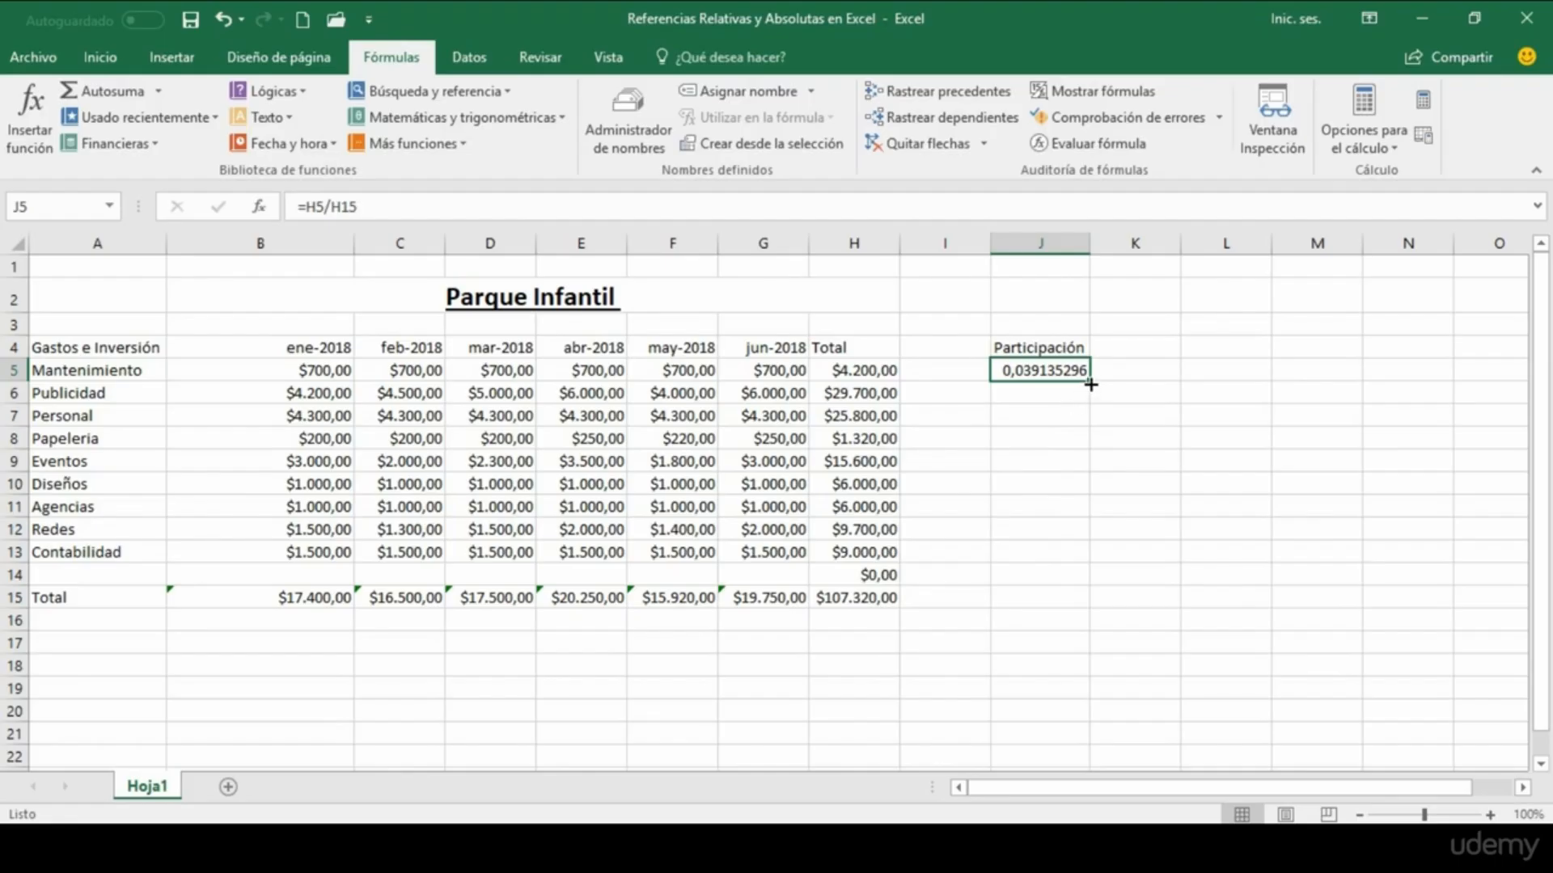
{"action": "left_click_drag", "start_coordinate": [1091, 384], "coordinate": [1091, 562]}
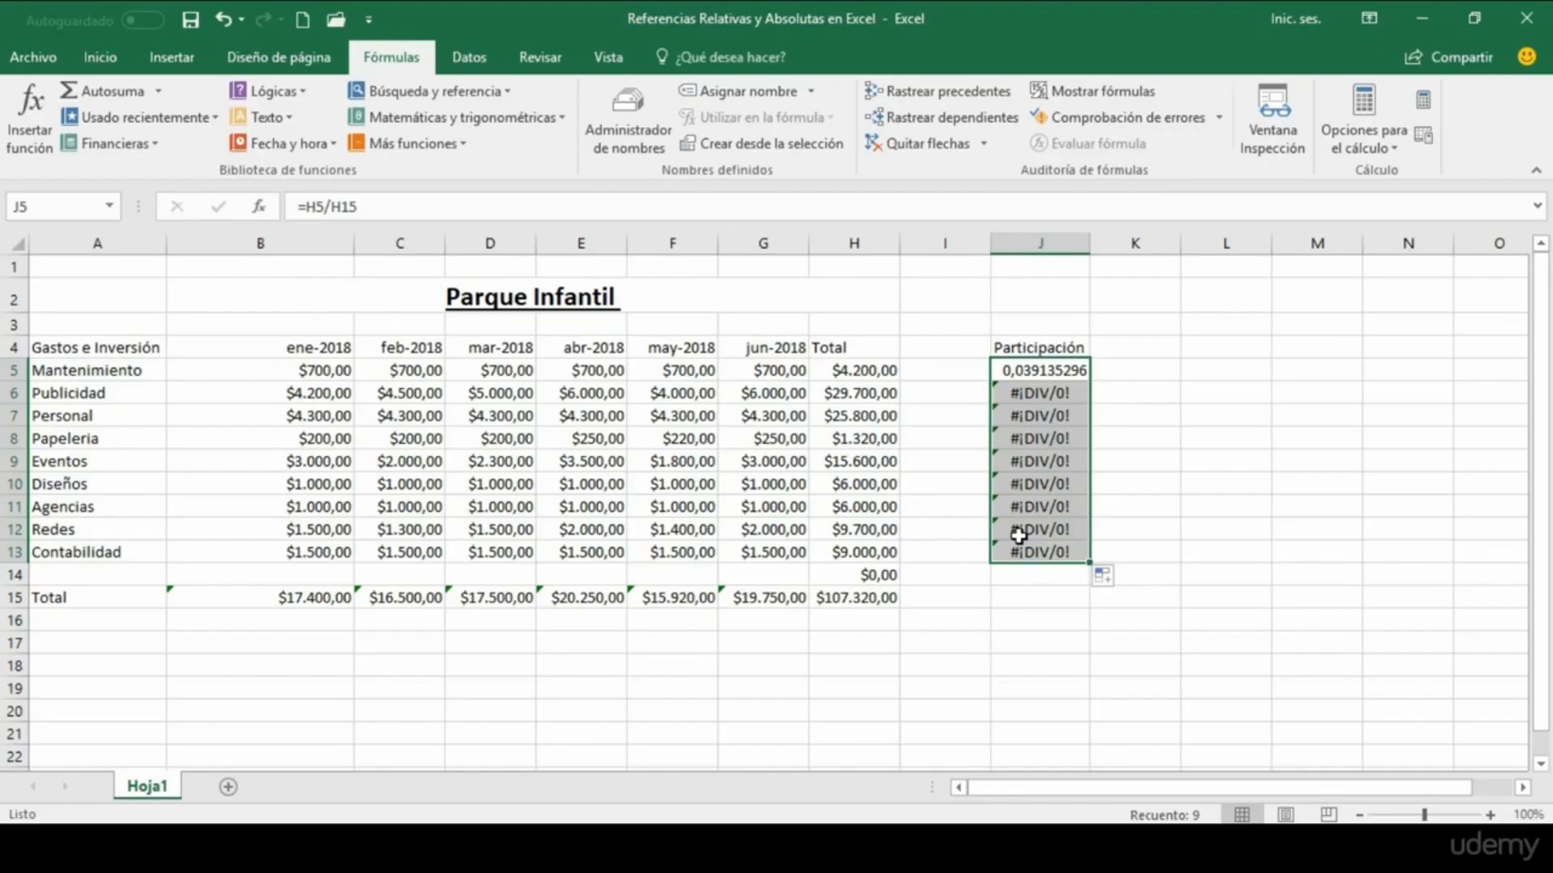
{"action": "left_click", "coordinate": [1105, 395]}
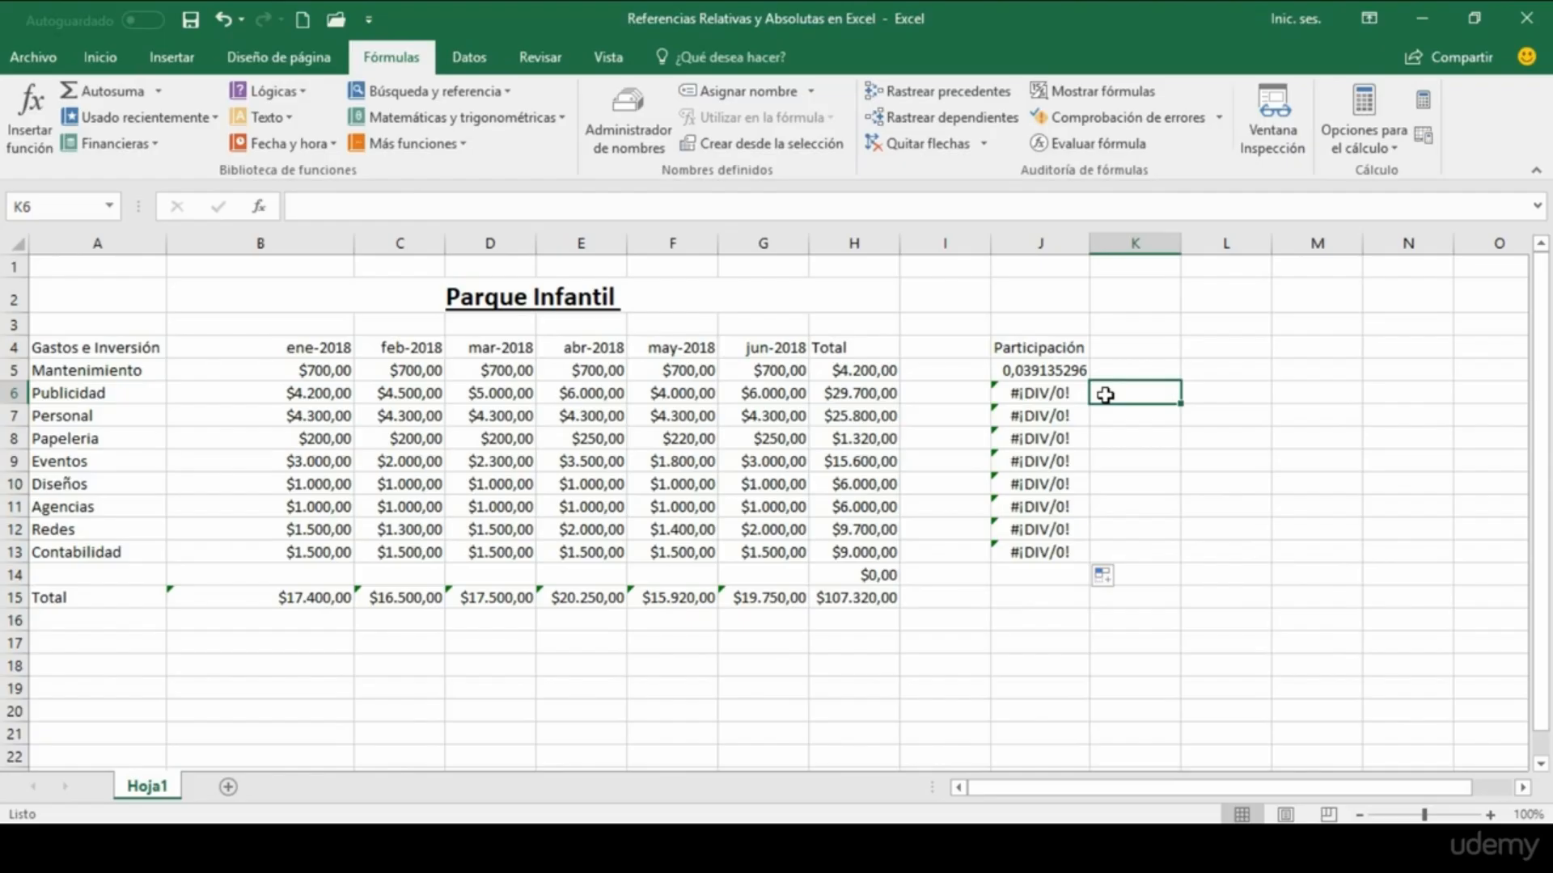
Step: Compare the cells referenced by the participation formulas in J5, J6 and J7 with the overall total in H15
{"action": "left_click", "coordinate": [1057, 372]}
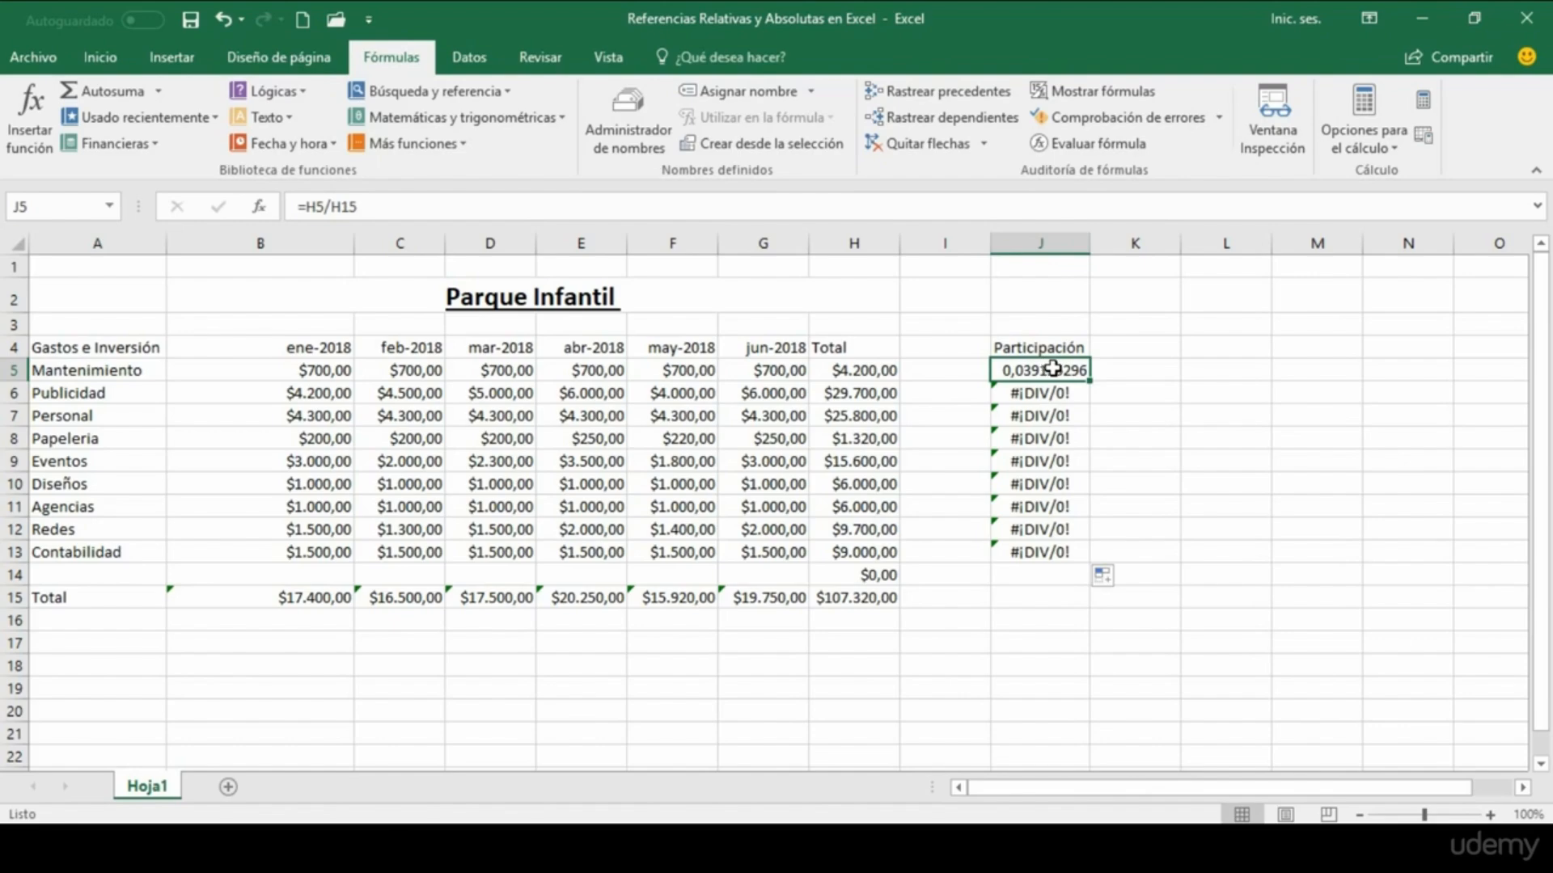
{"action": "left_click", "coordinate": [1066, 394]}
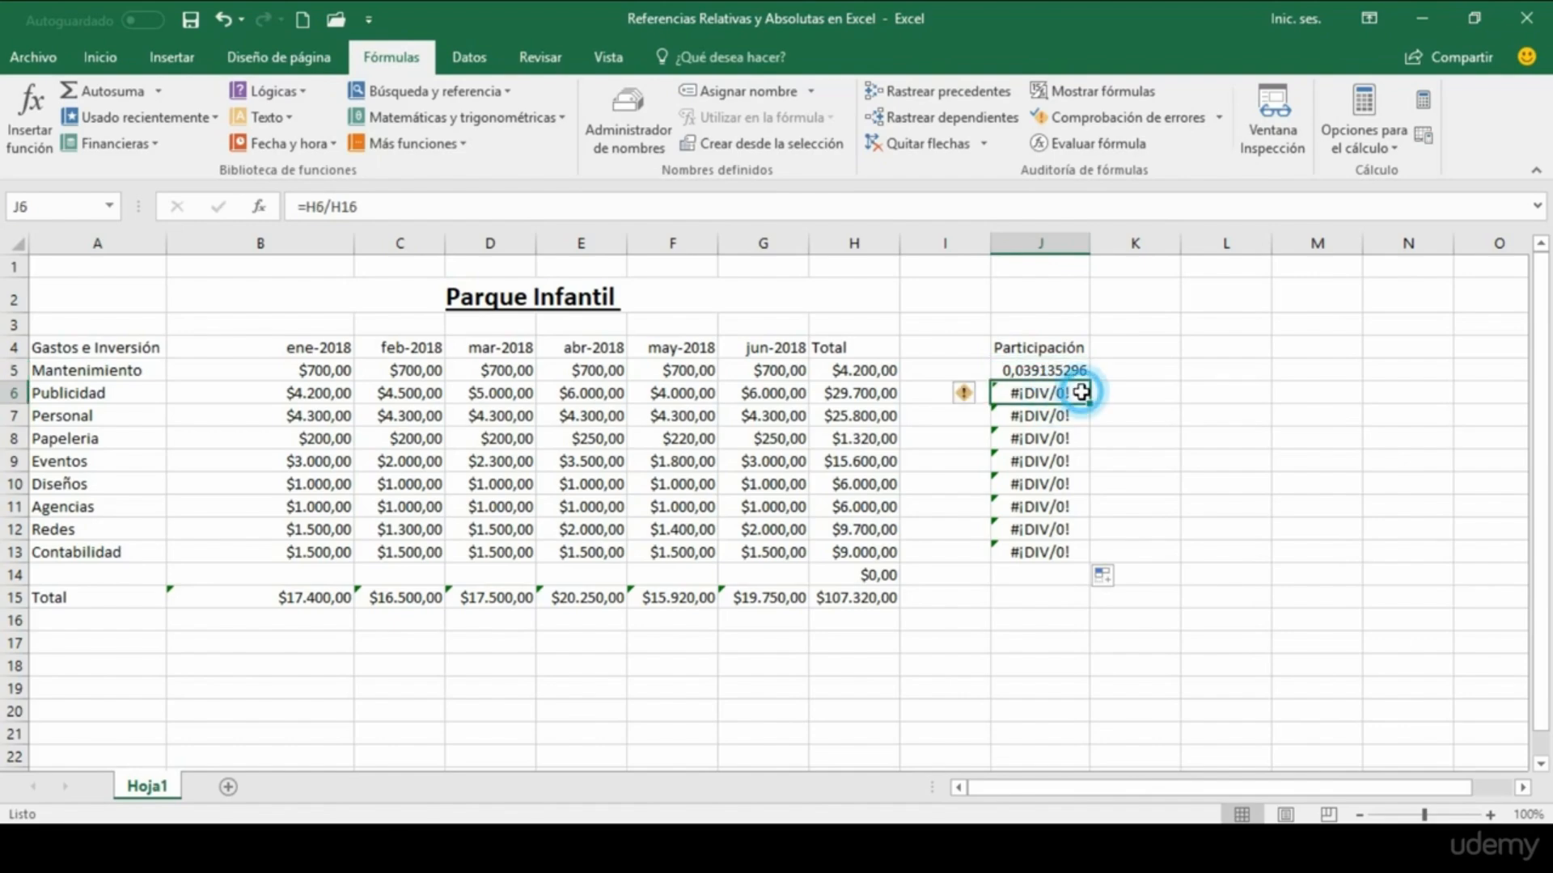
{"action": "double_click", "coordinate": [1082, 392]}
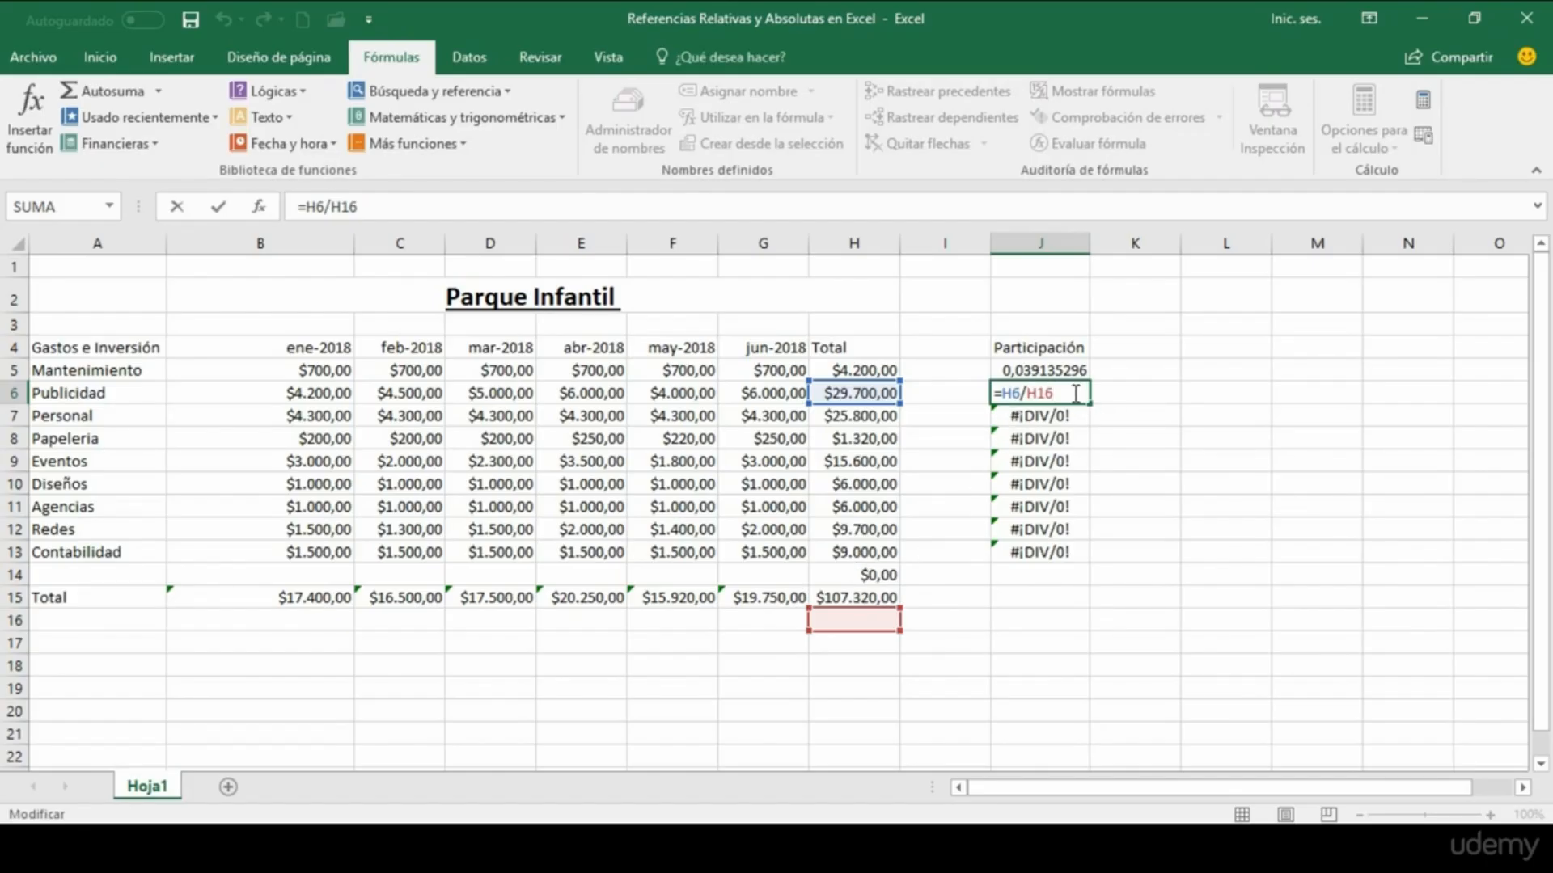
{"action": "key", "text": "Return"}
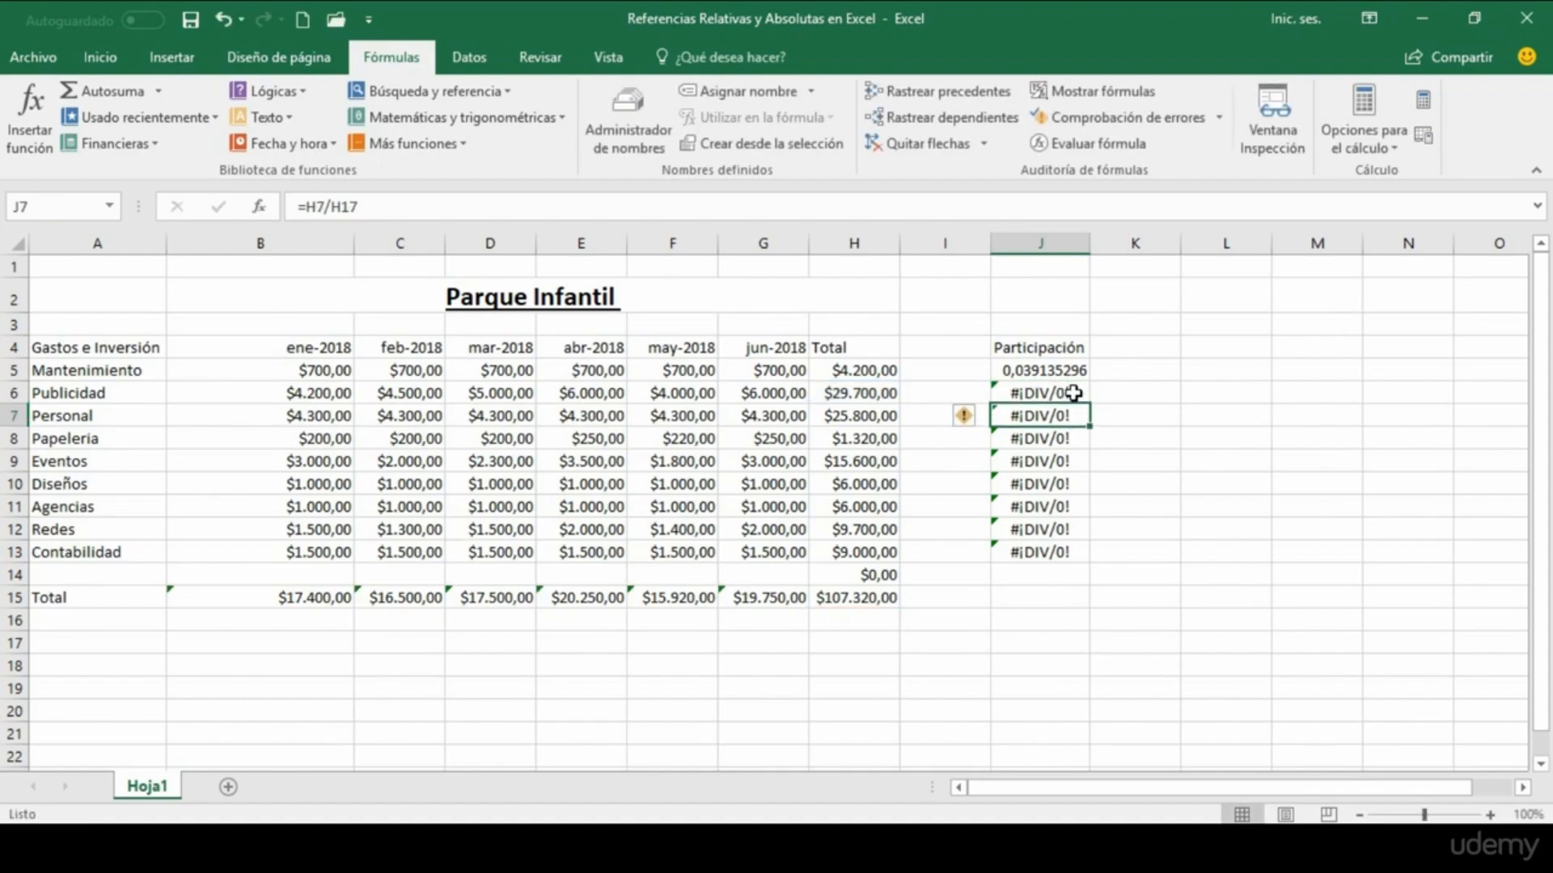
{"action": "double_click", "coordinate": [1073, 414]}
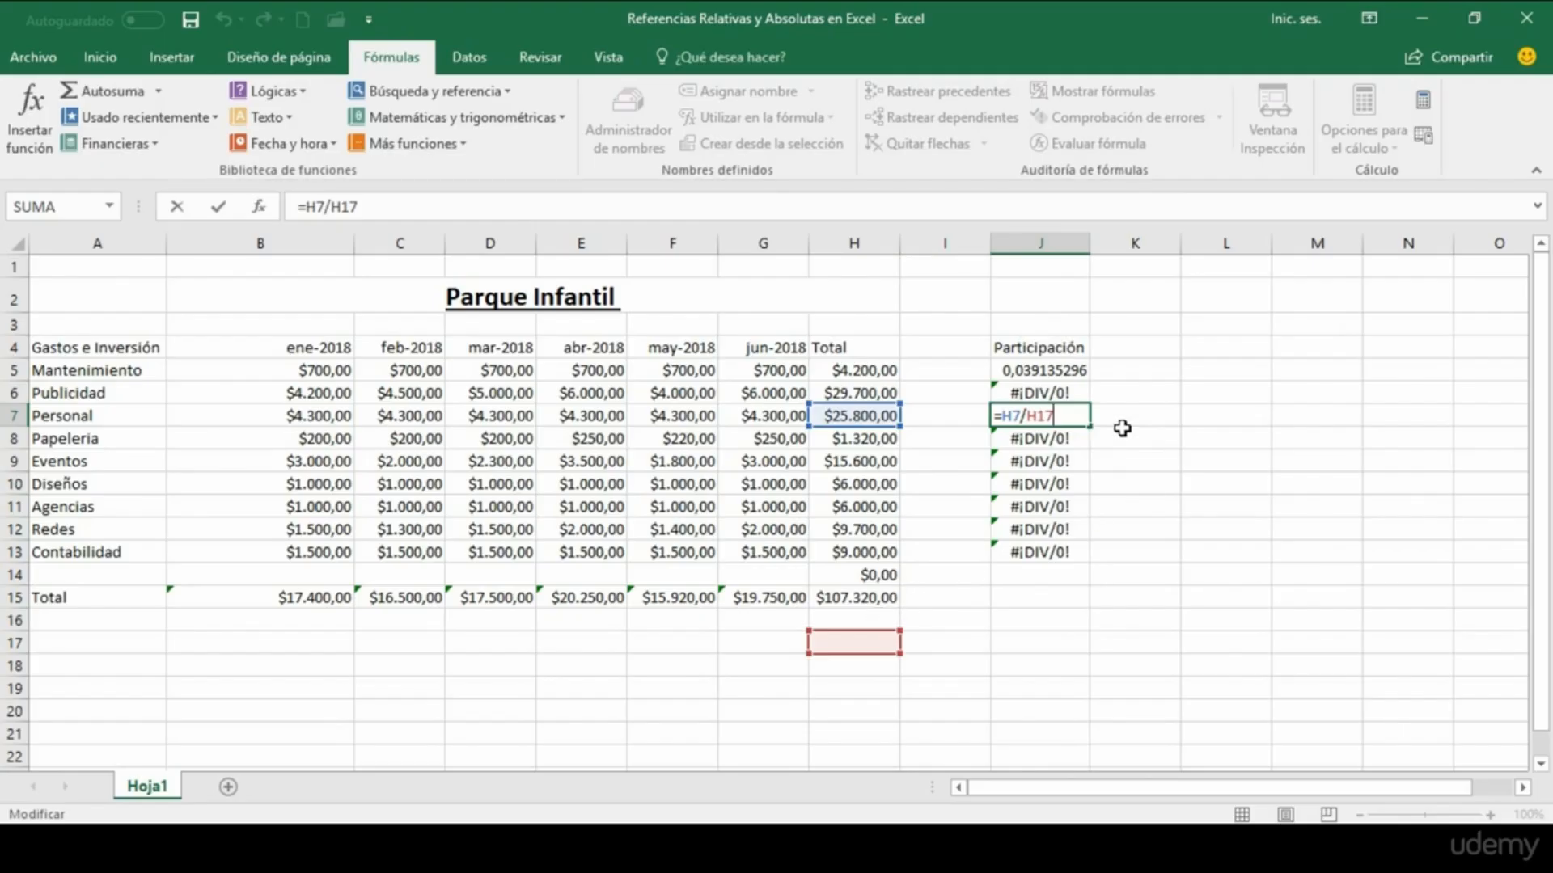
{"action": "key", "text": "Return"}
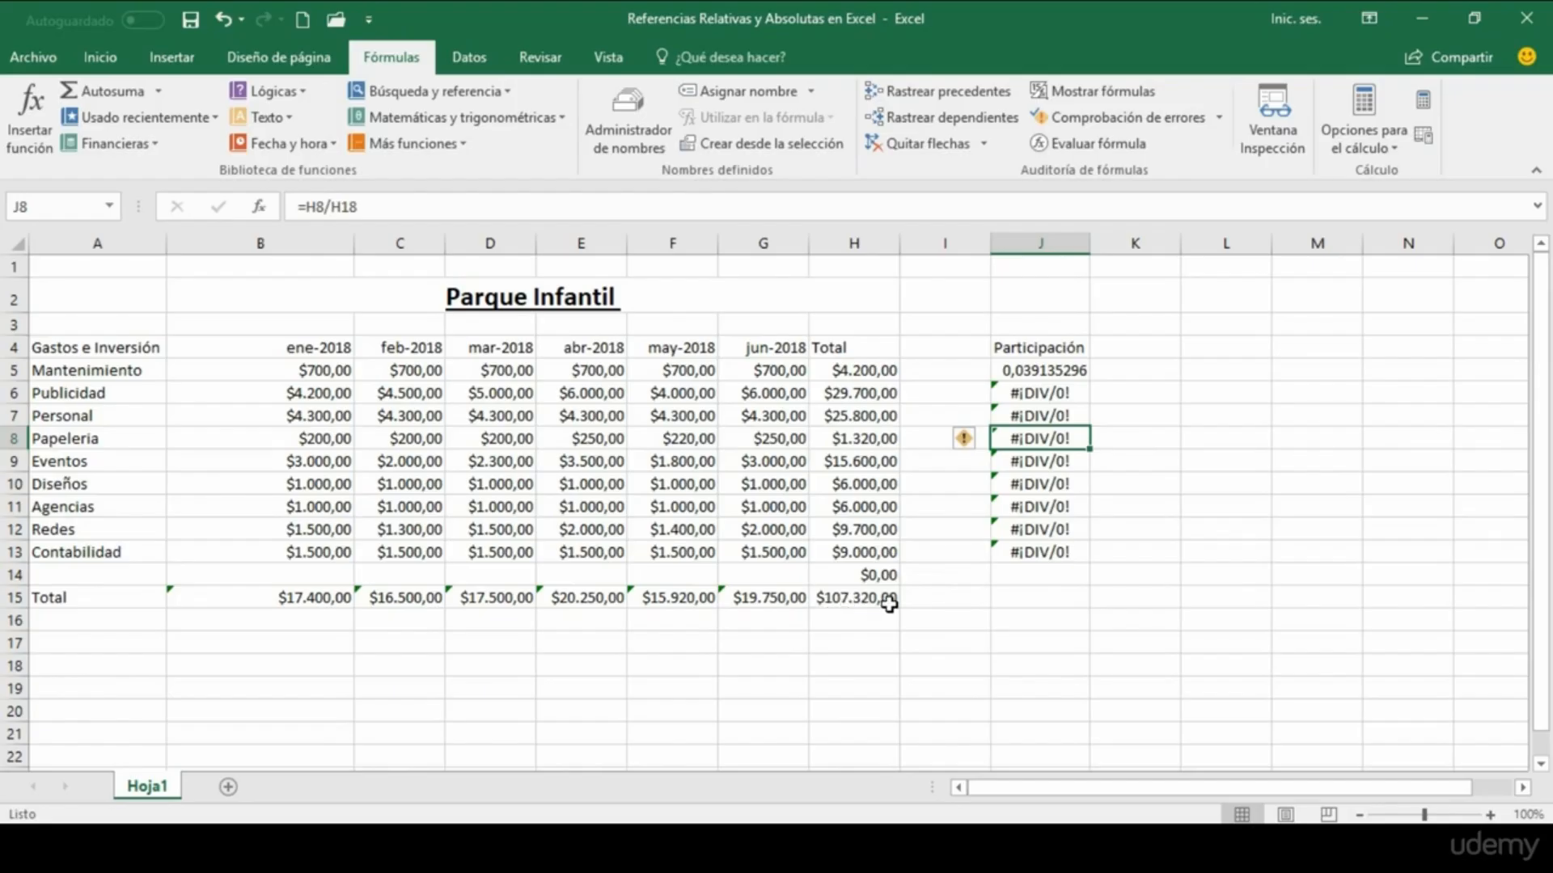
{"action": "left_click", "coordinate": [844, 599]}
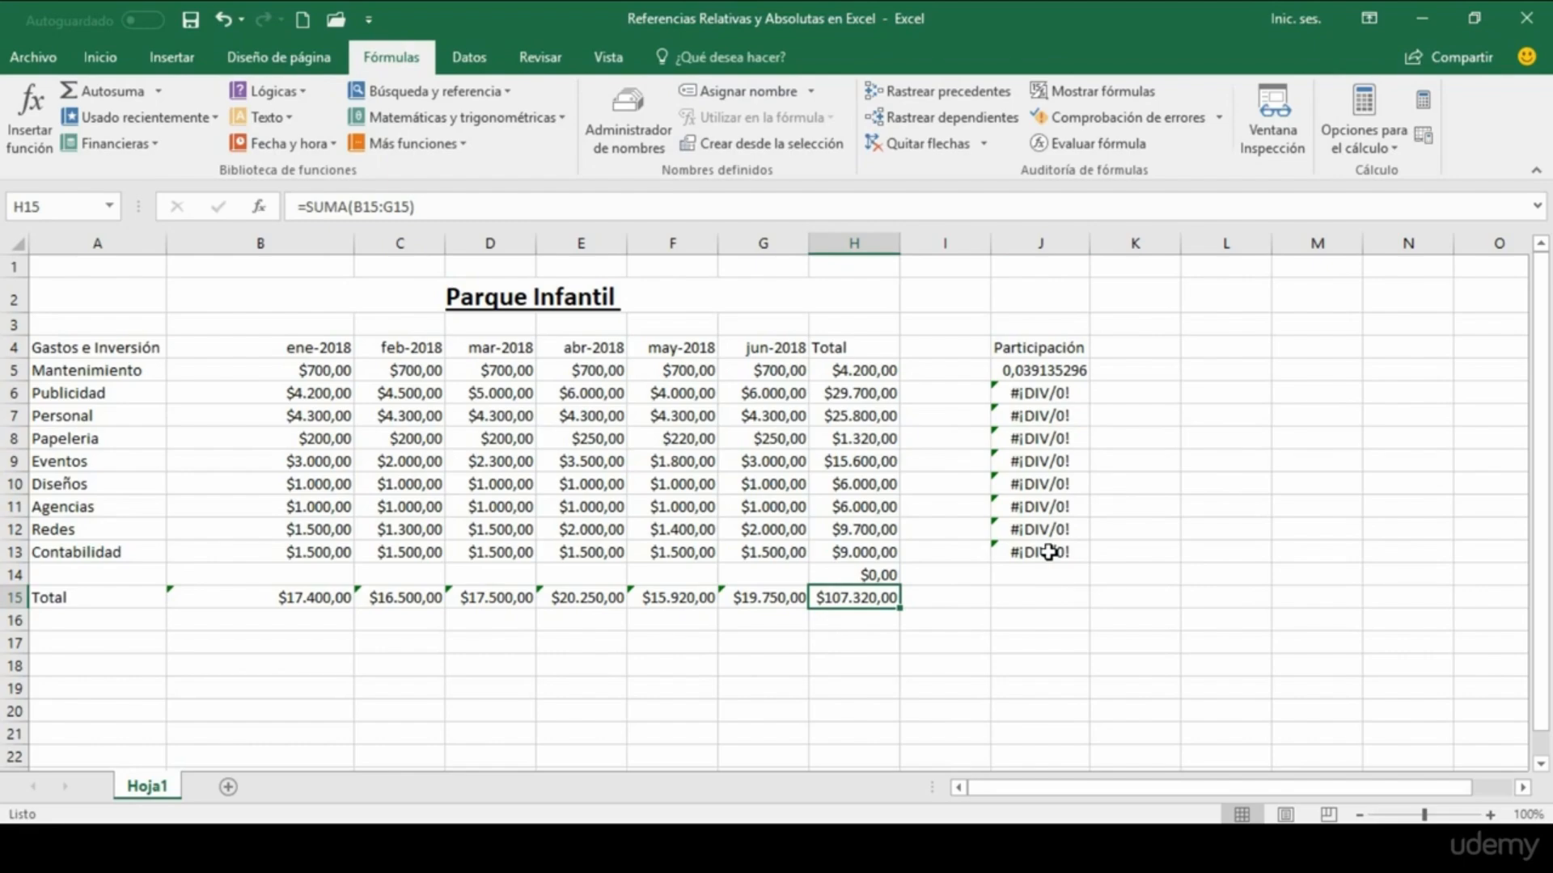
Step: Clear the copied participation formulas from J6:J13, keeping the one in J5
{"action": "left_click_drag", "start_coordinate": [1049, 394], "coordinate": [1052, 551]}
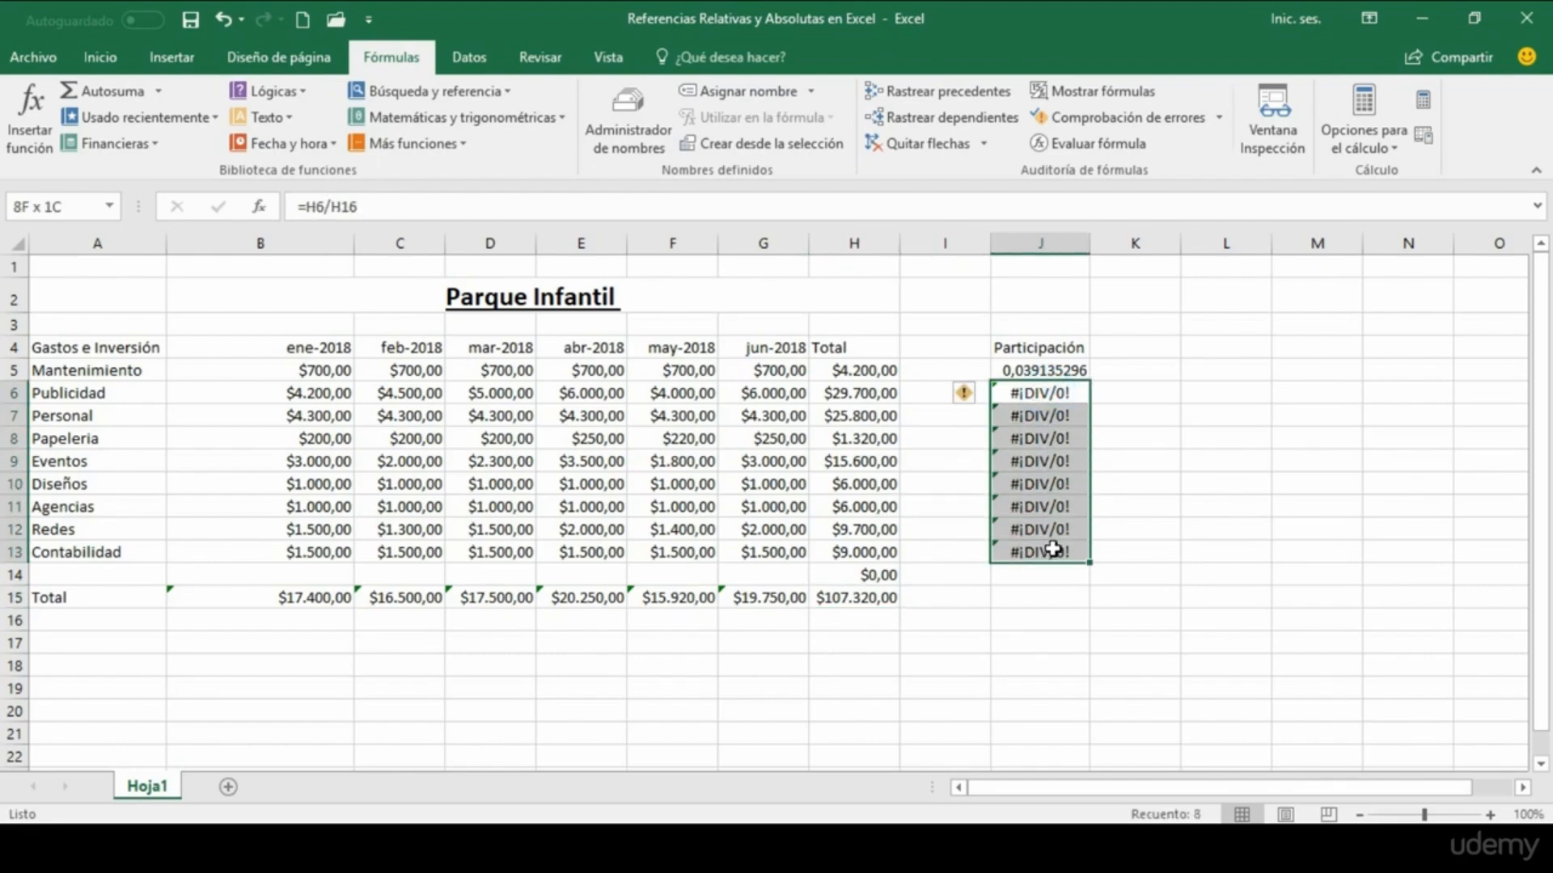
{"action": "key", "text": "Delete"}
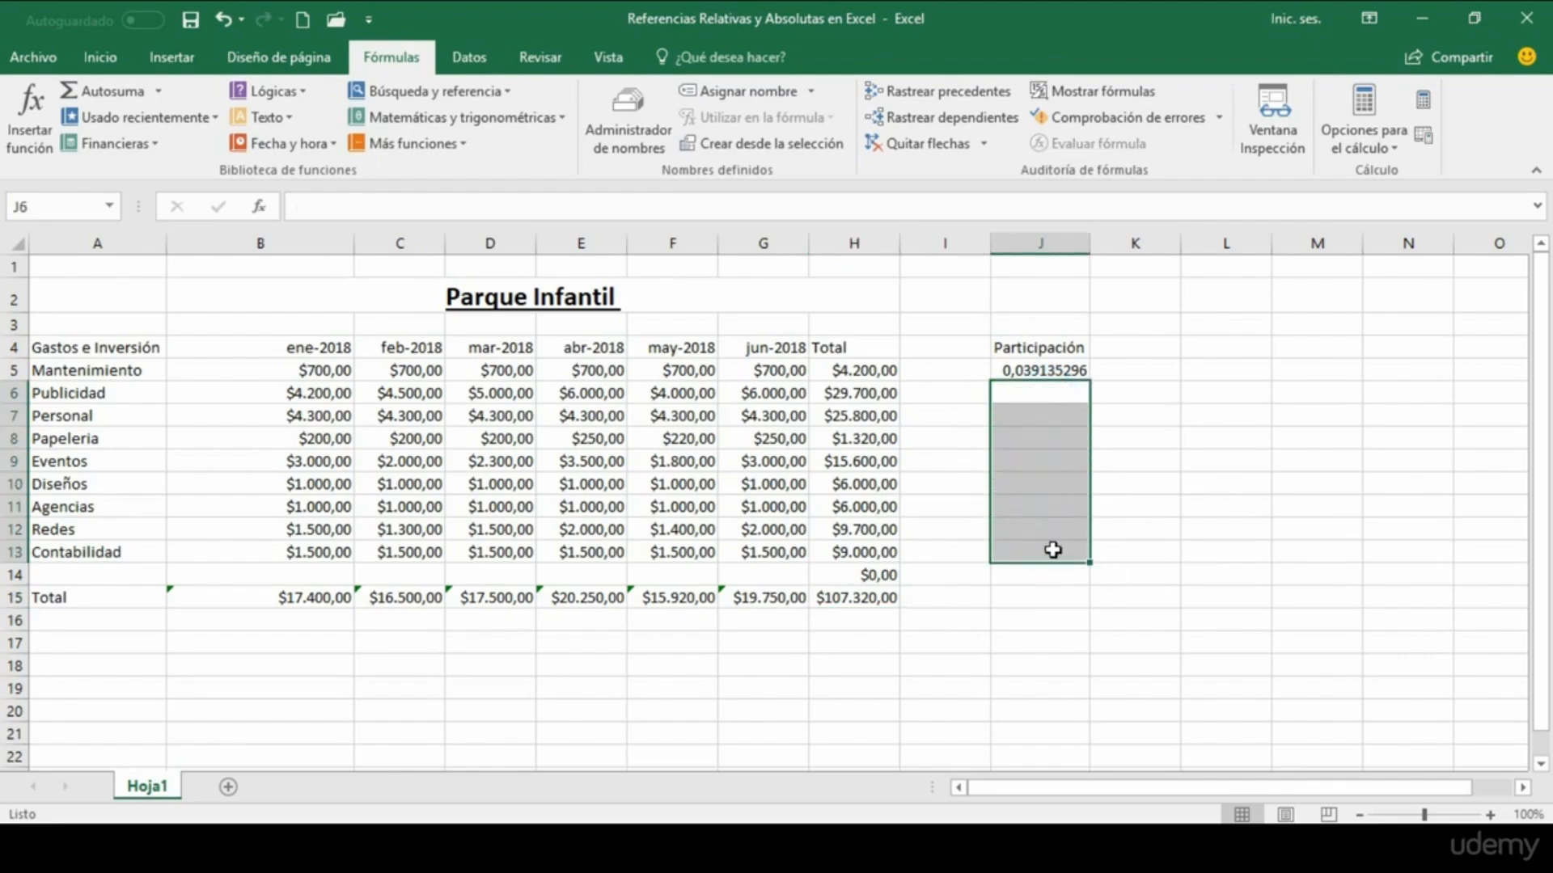
Step: Make the overall-total reference in J5 absolute with the formula =H5/$H$15 and fill it down to the Contabilidad row, J13
{"action": "left_click", "coordinate": [1063, 369]}
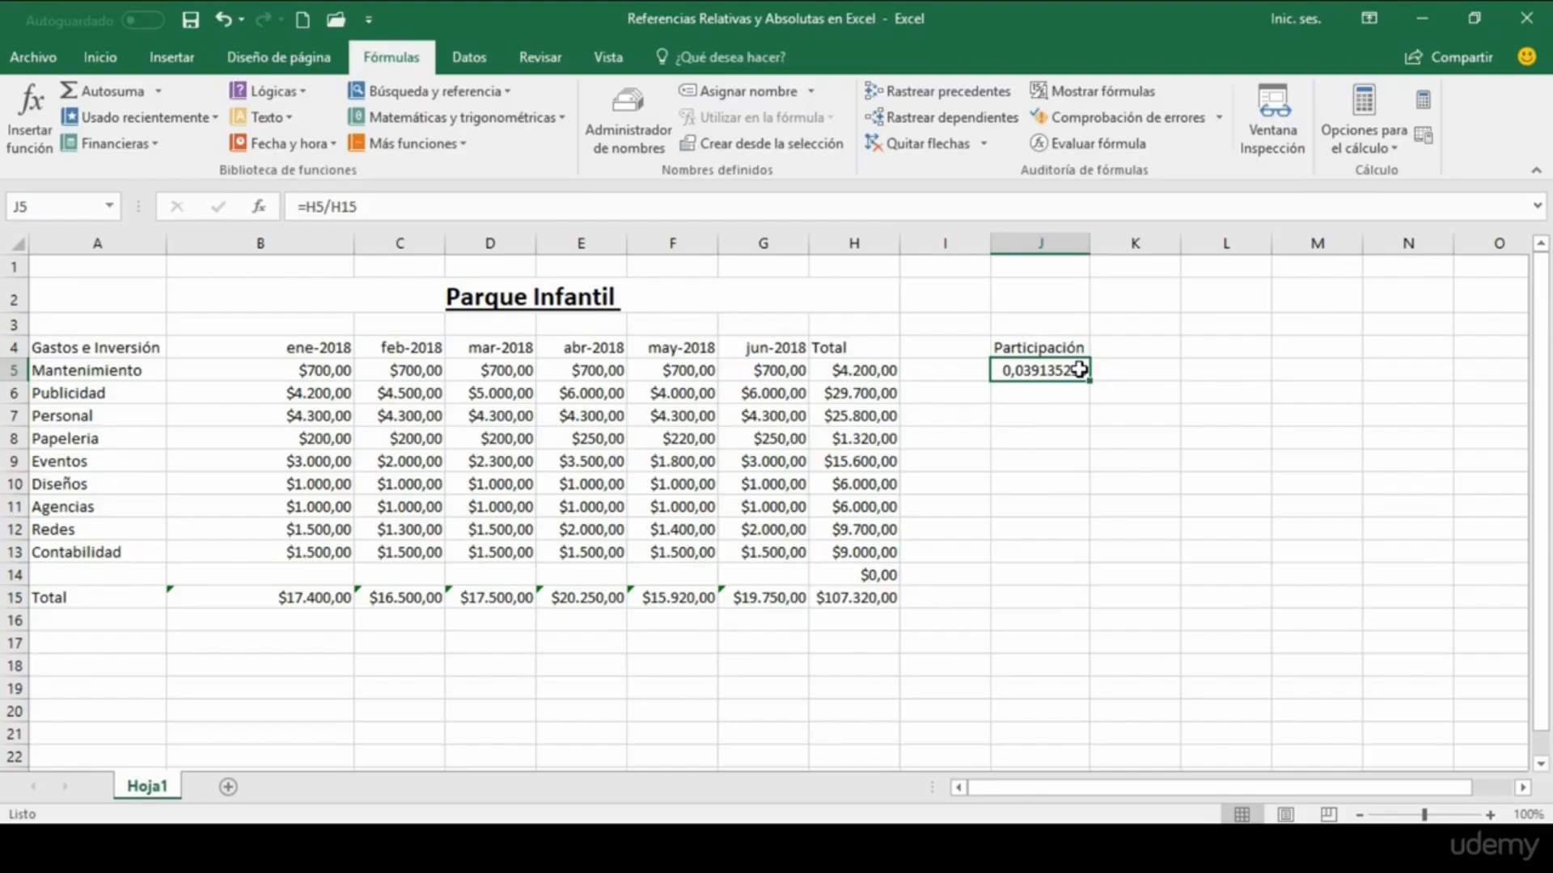
{"action": "double_click", "coordinate": [1080, 369]}
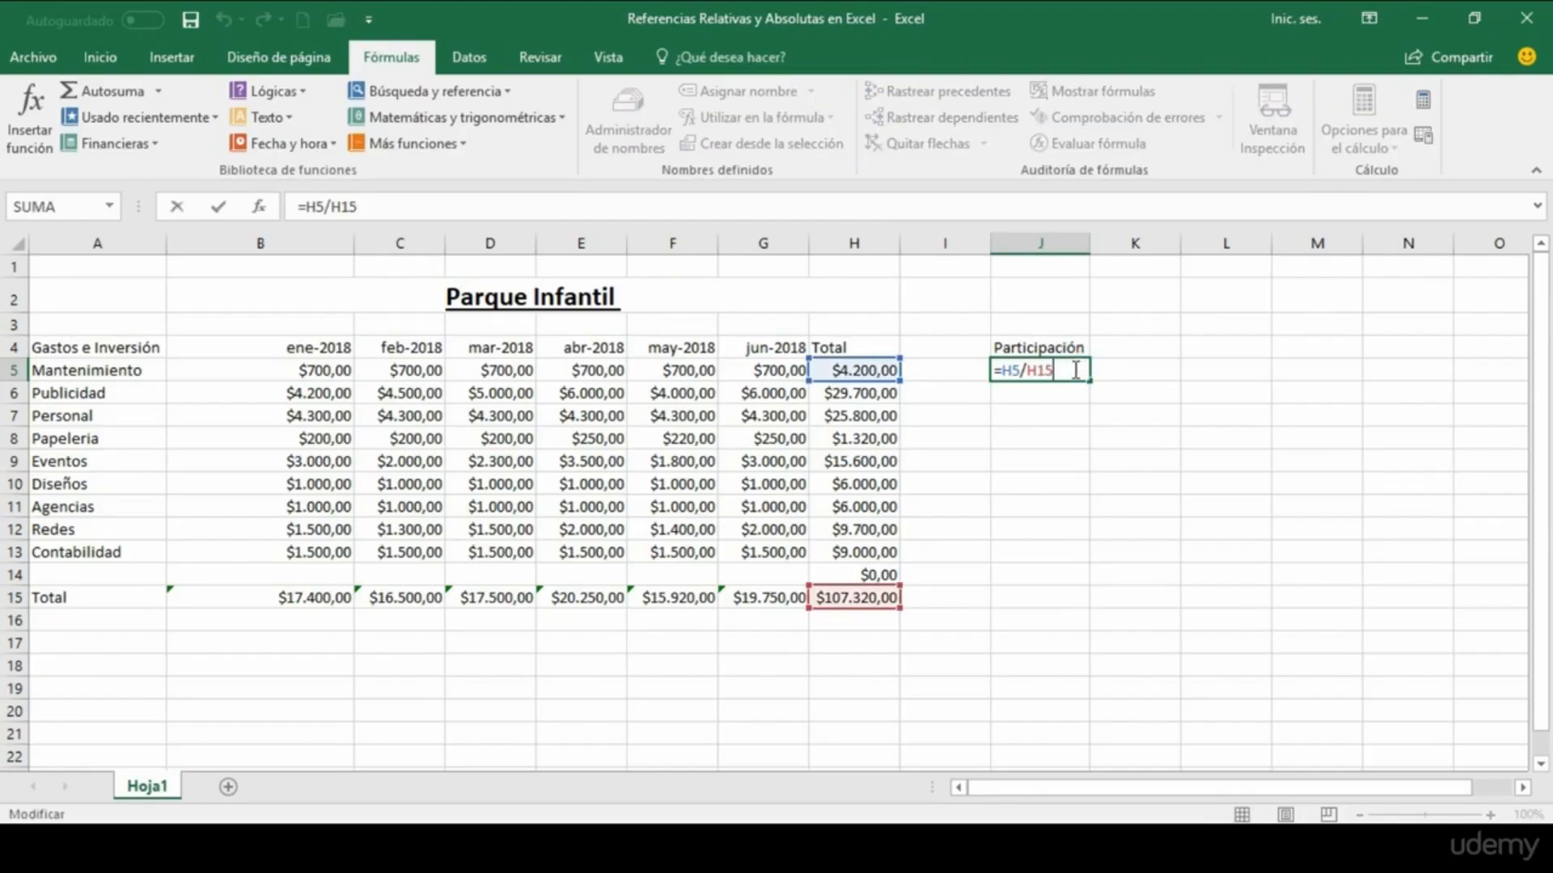
{"action": "left_click_drag", "start_coordinate": [1076, 370], "coordinate": [1025, 369]}
{"action": "key", "text": "F4"}
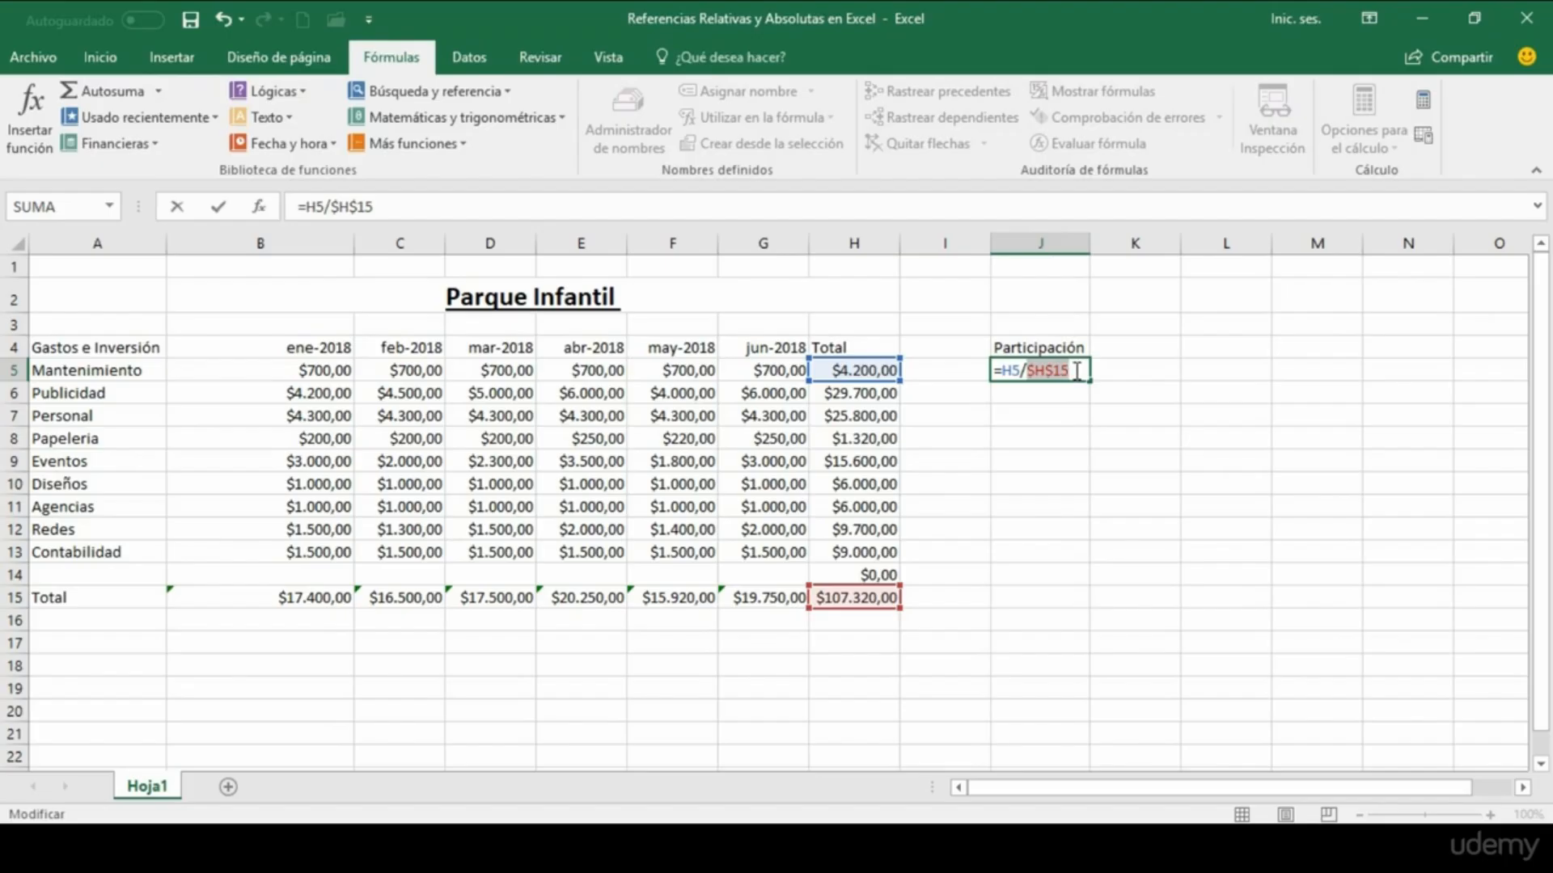
{"action": "left_click", "coordinate": [1077, 371]}
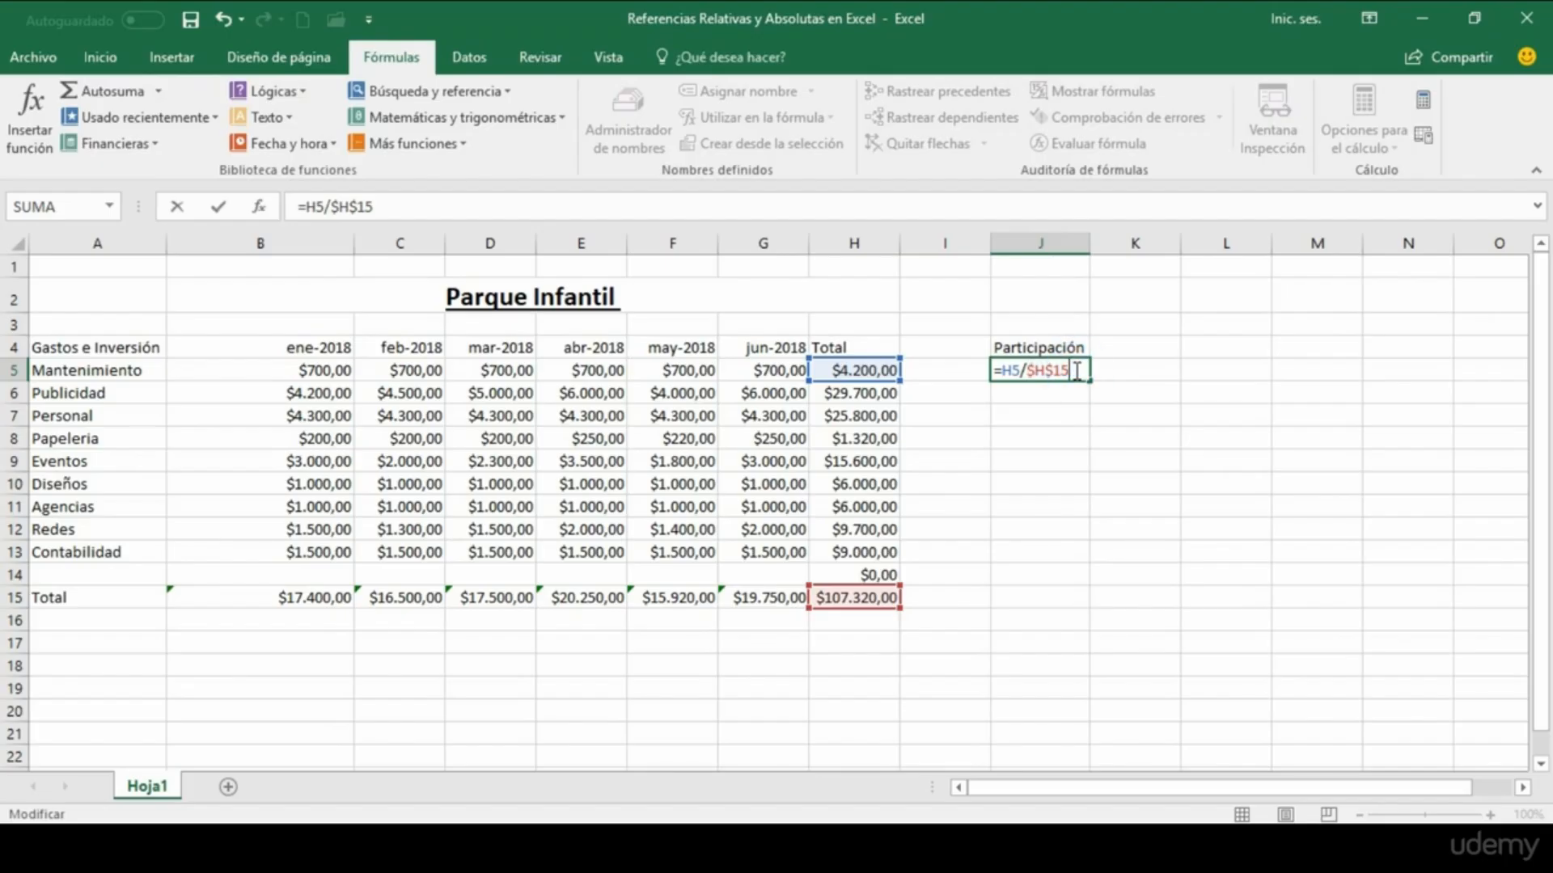
{"action": "left_click", "coordinate": [1035, 373]}
{"action": "left_click", "coordinate": [1077, 372]}
{"action": "key", "text": "Return"}
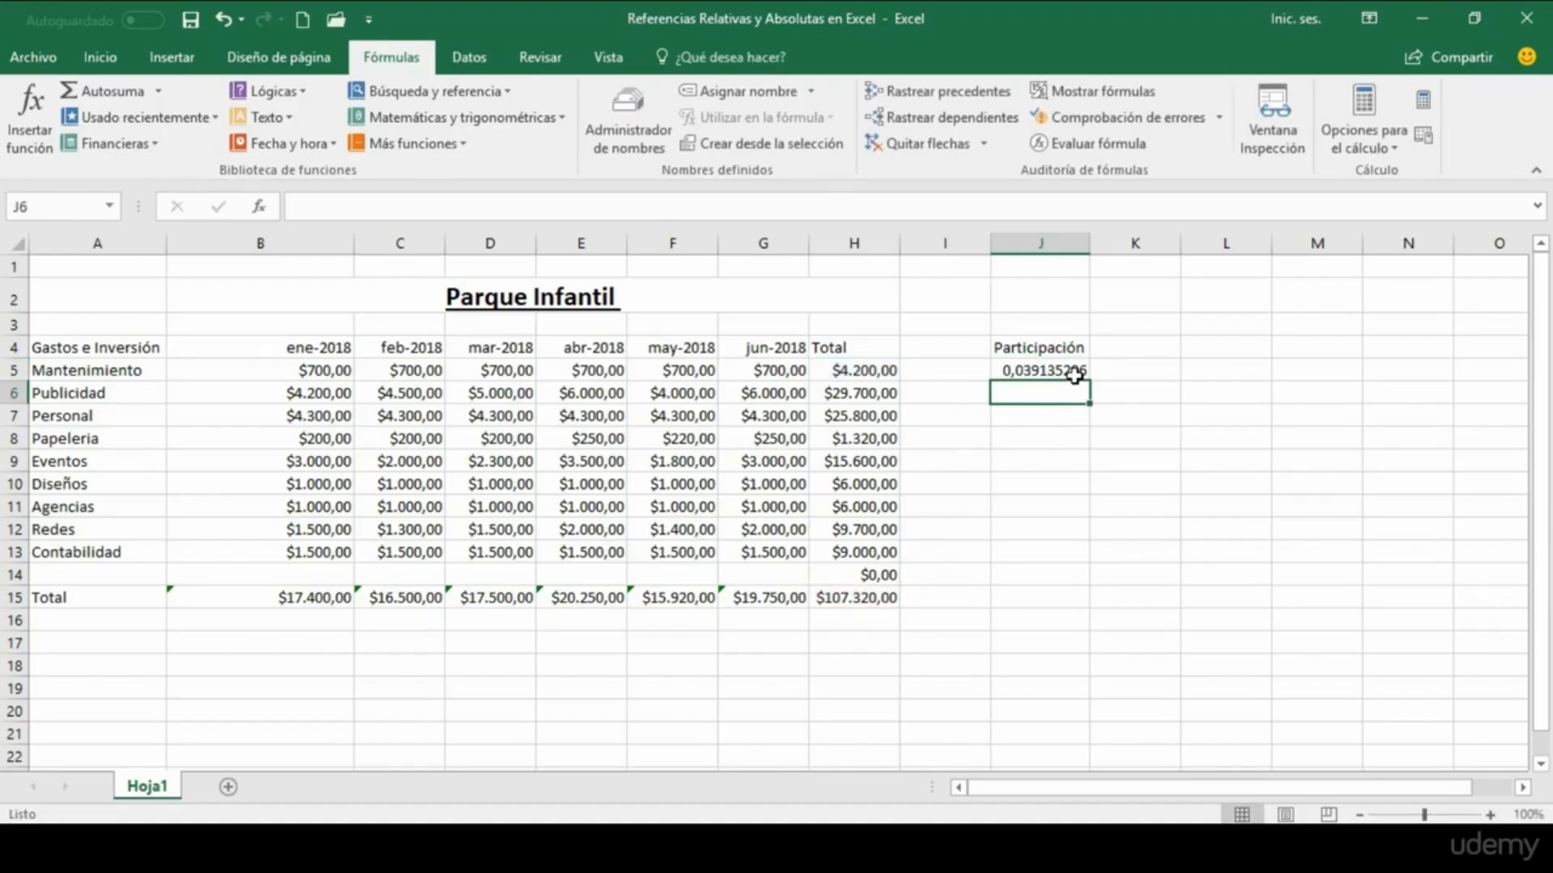
{"action": "left_click", "coordinate": [1075, 374]}
{"action": "left_click_drag", "start_coordinate": [1089, 381], "coordinate": [1095, 564]}
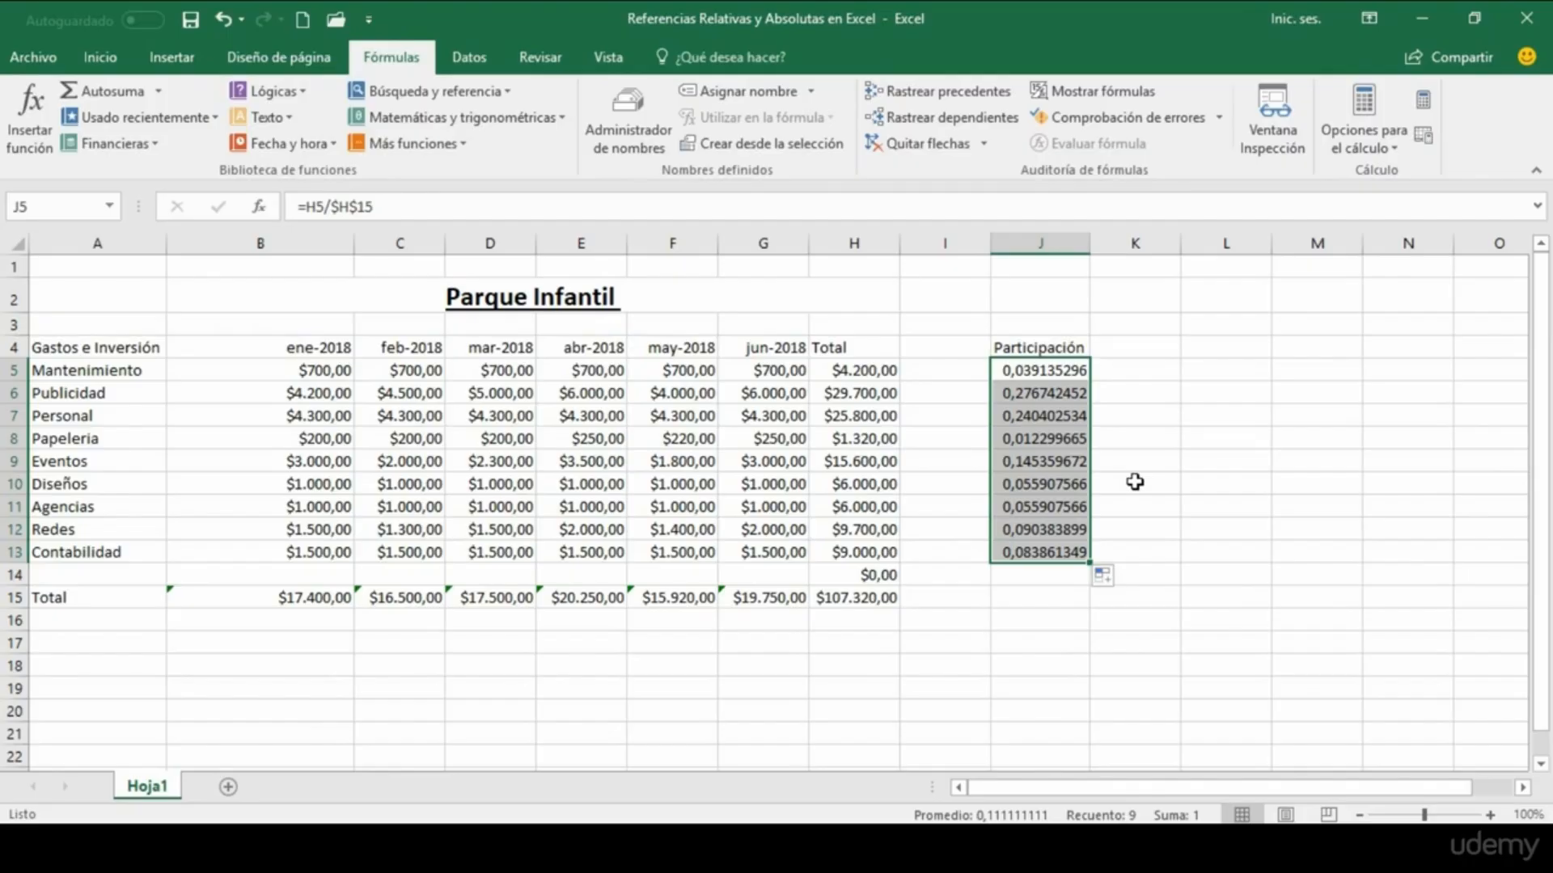
Step: Check which cells the copied participation formulas in J6, J7, J8, J12 and J10 reference
{"action": "double_click", "coordinate": [1067, 391]}
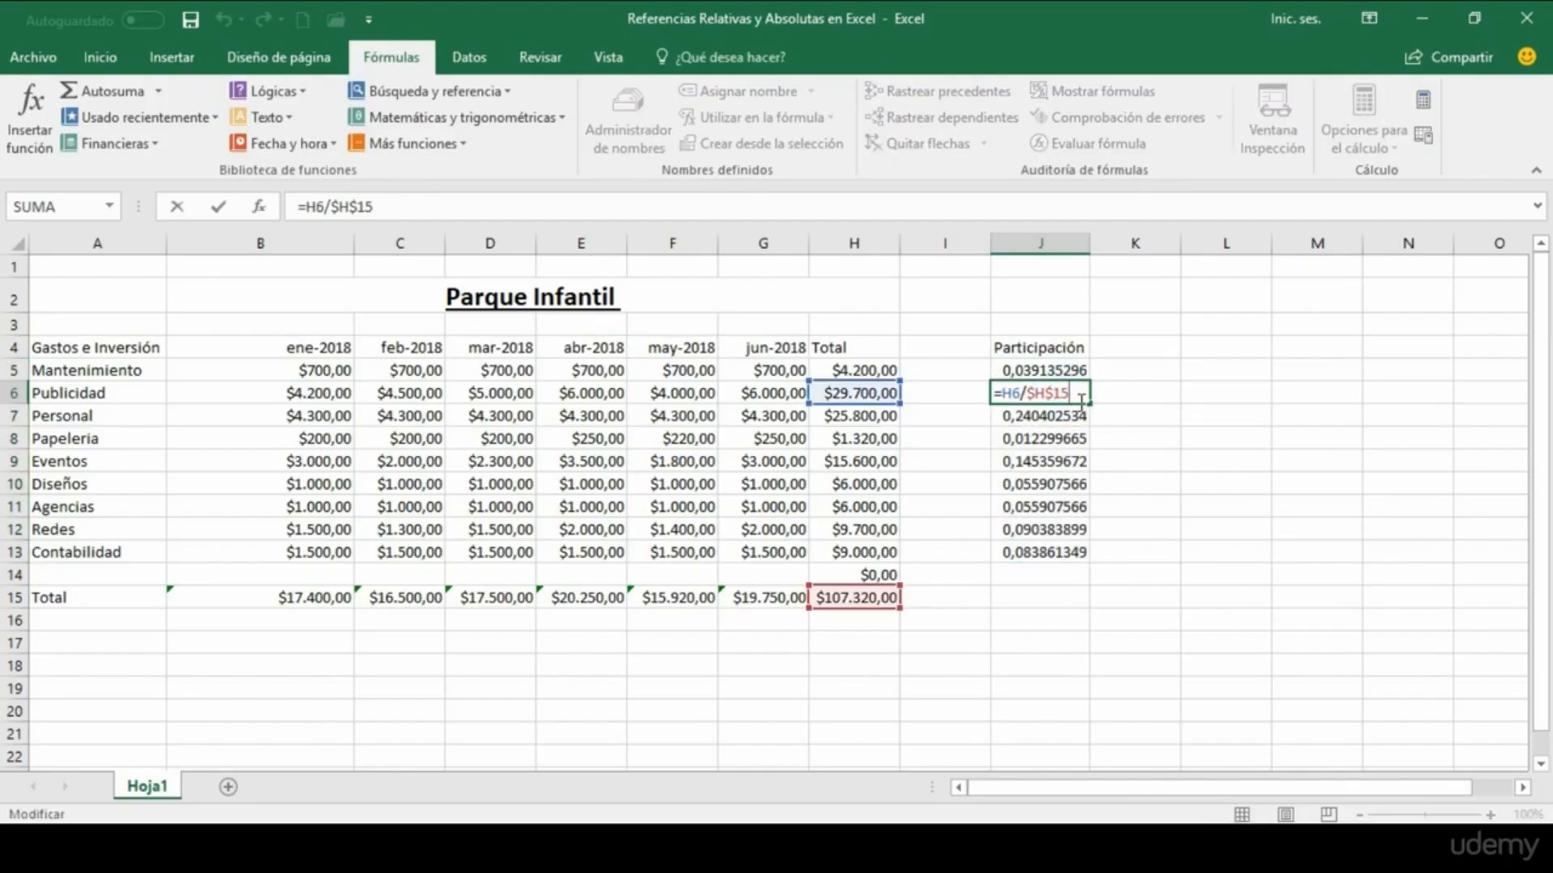
{"action": "double_click", "coordinate": [1078, 414]}
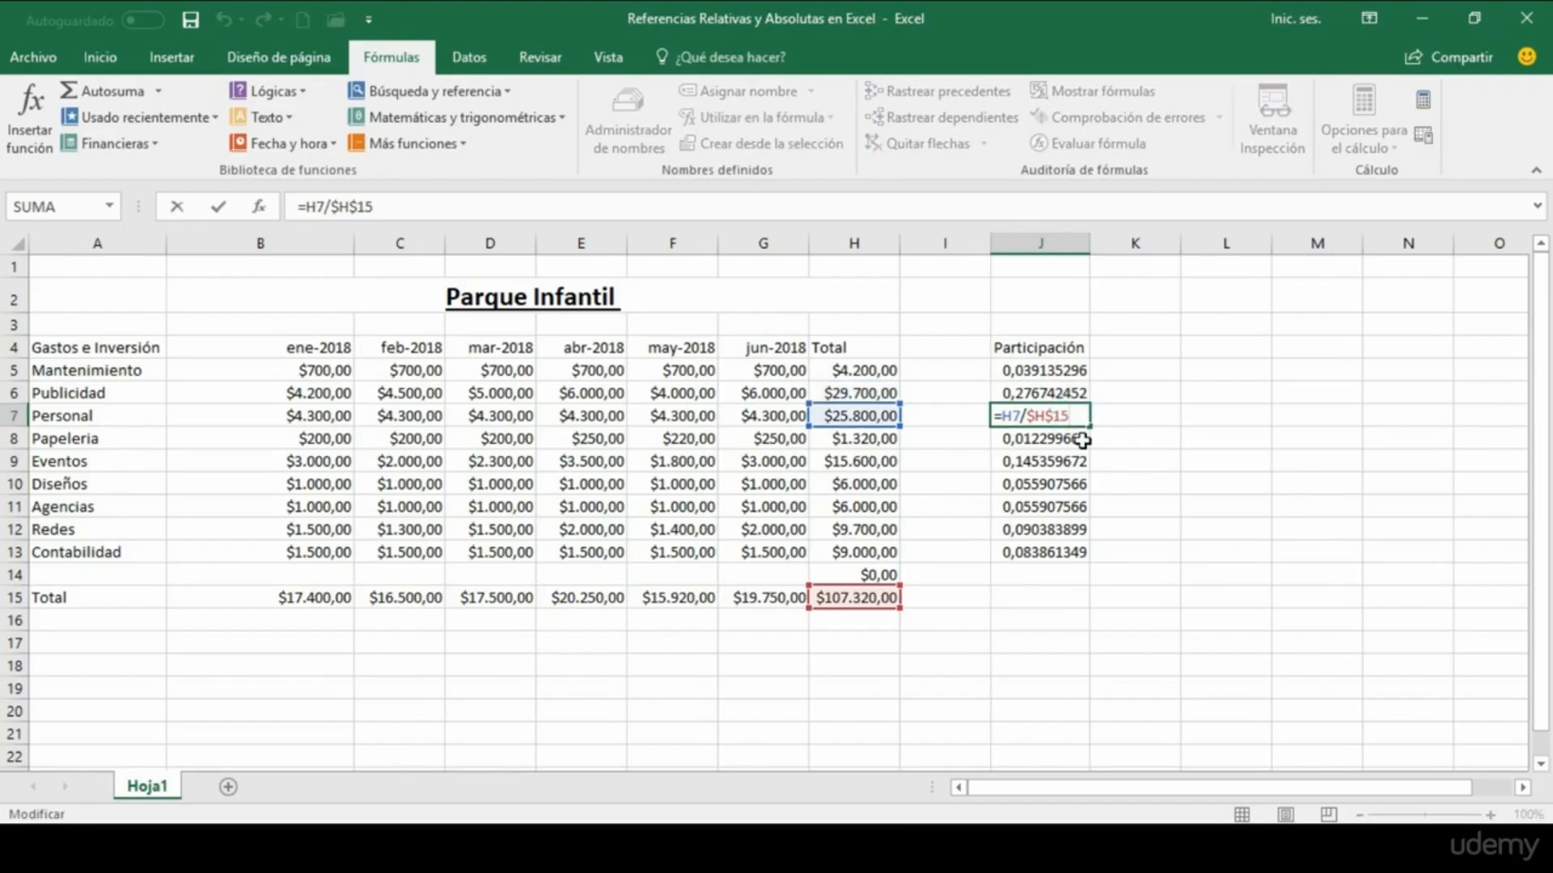
{"action": "double_click", "coordinate": [1080, 441]}
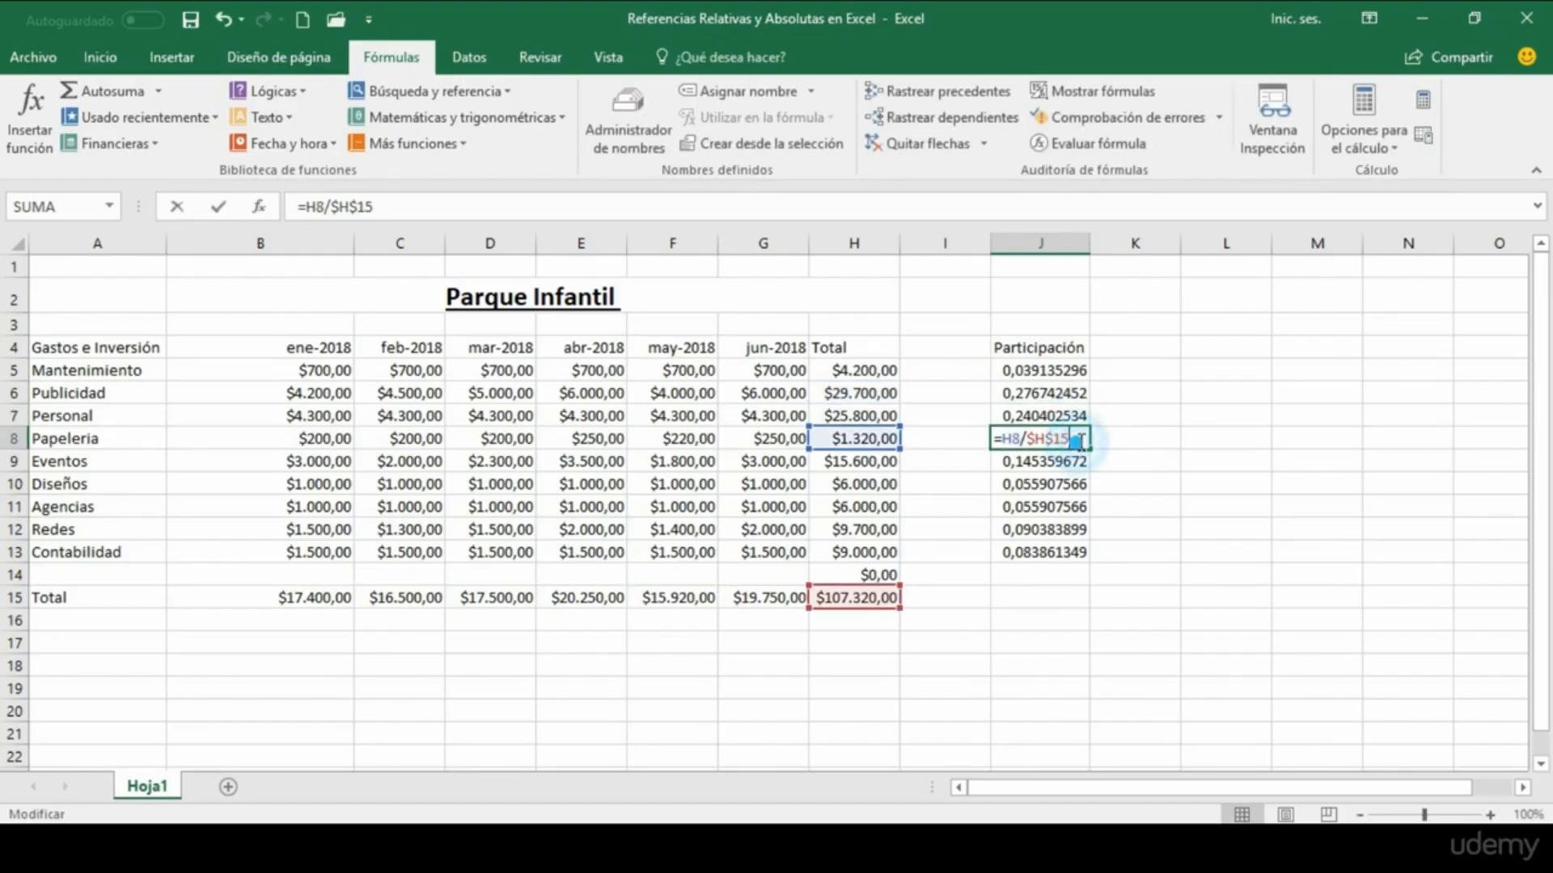
{"action": "double_click", "coordinate": [1080, 527]}
{"action": "key", "text": "Return"}
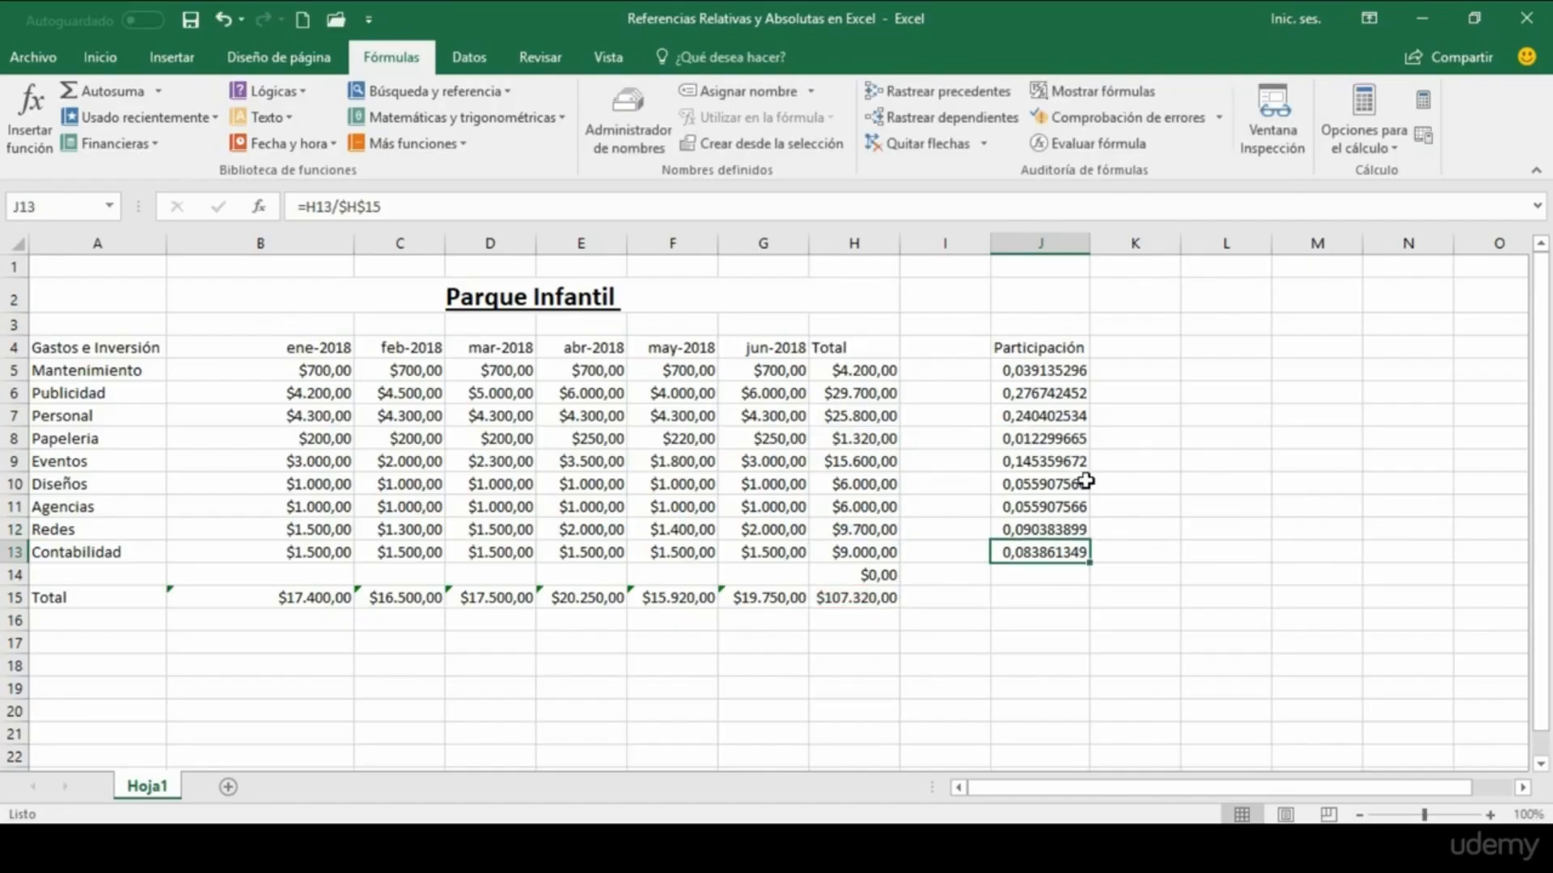
{"action": "double_click", "coordinate": [1079, 483]}
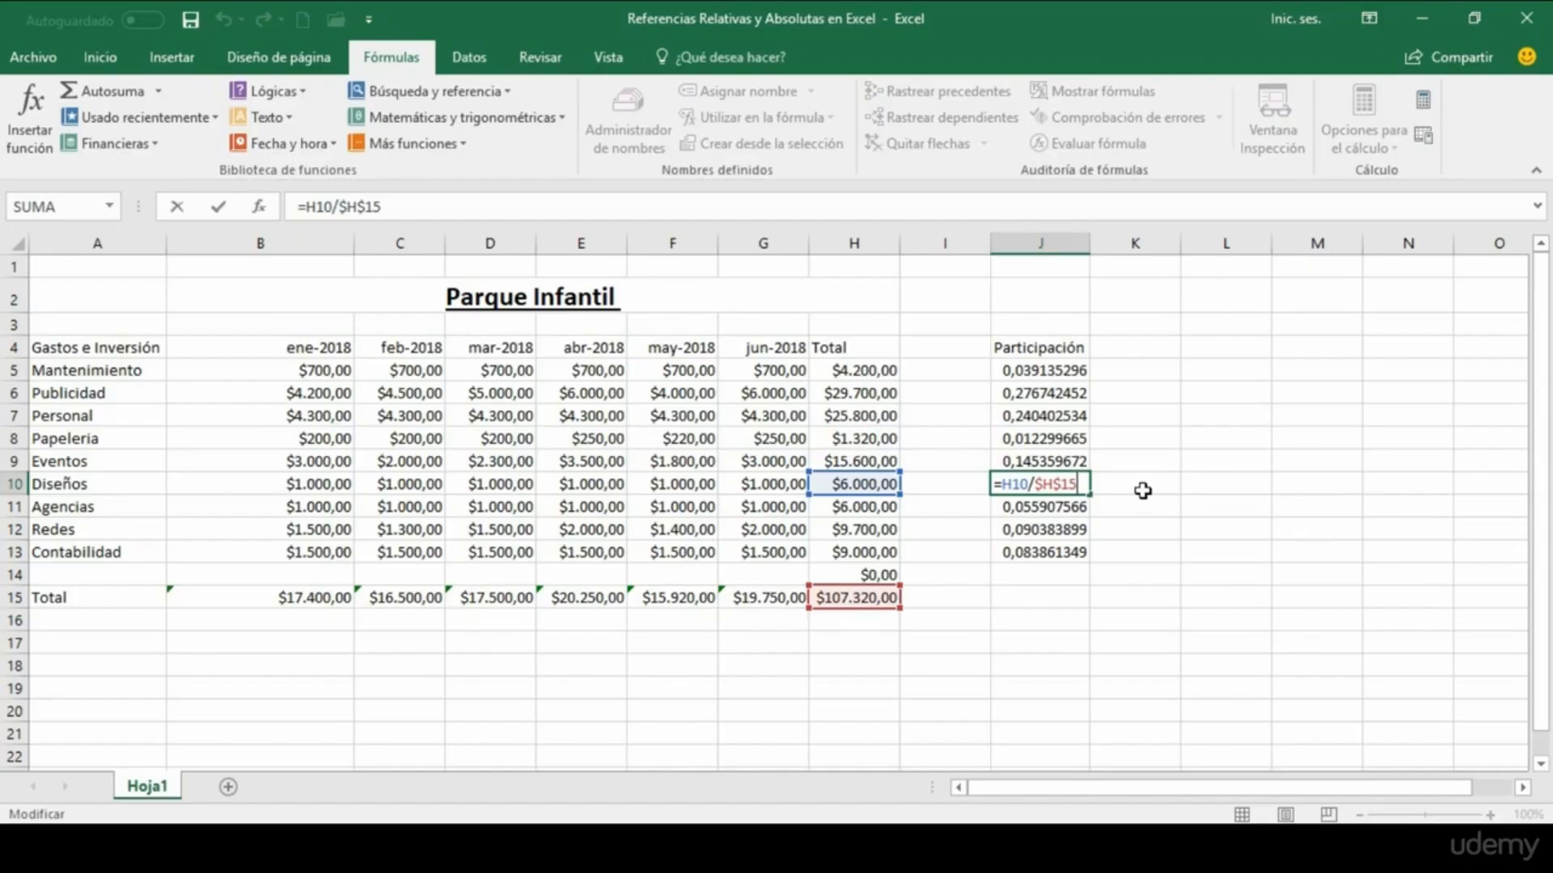
{"action": "key", "text": "Return"}
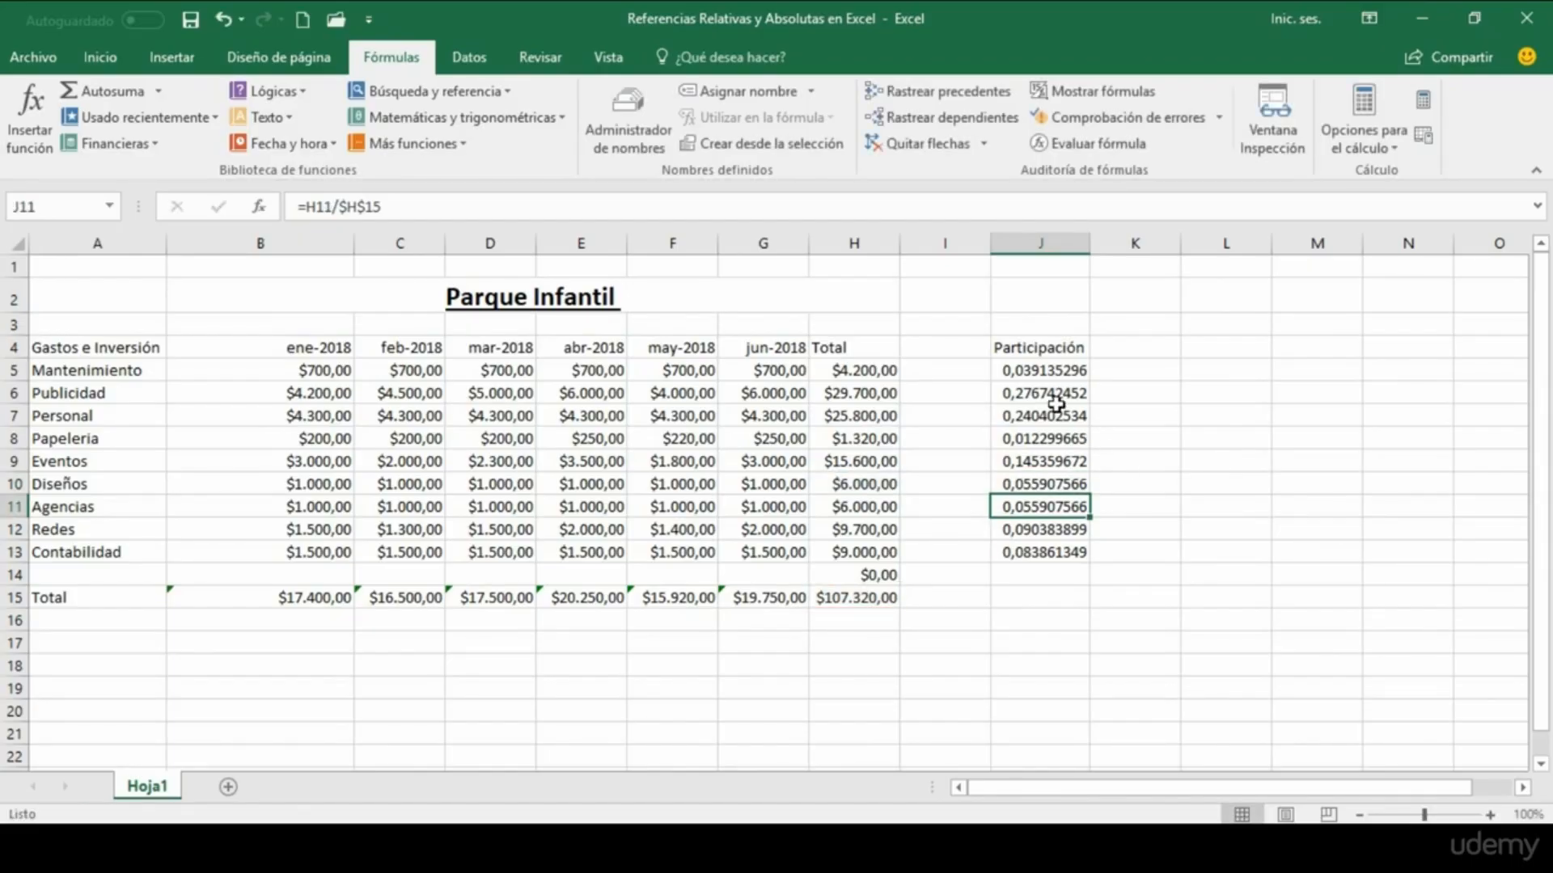
Step: Format the participation values in J5:J13 as percentages
{"action": "left_click_drag", "start_coordinate": [1043, 370], "coordinate": [1037, 552]}
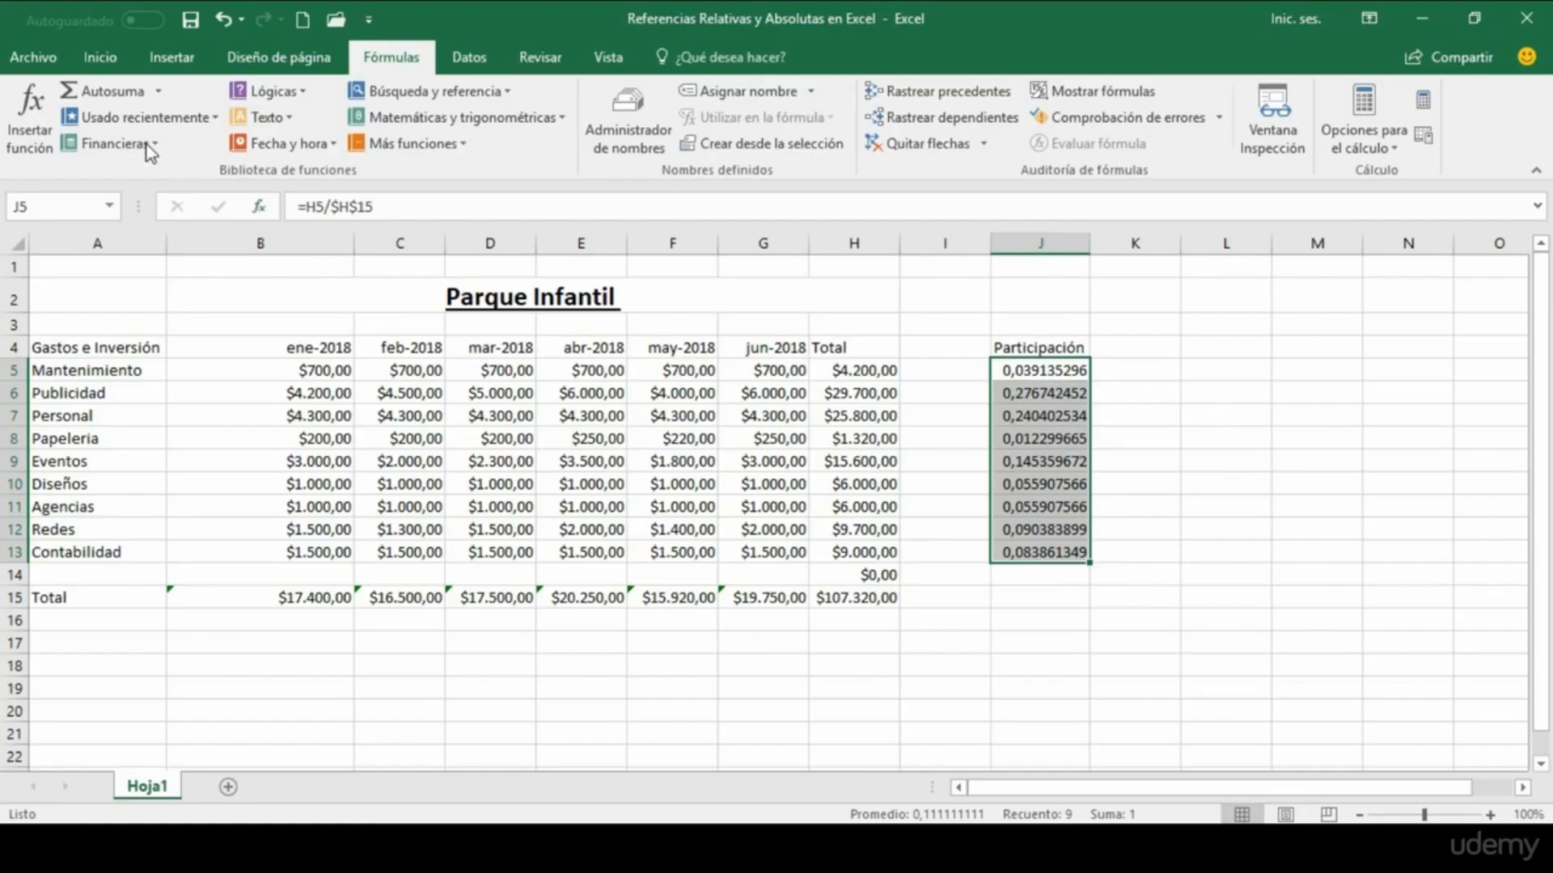
{"action": "left_click", "coordinate": [108, 60]}
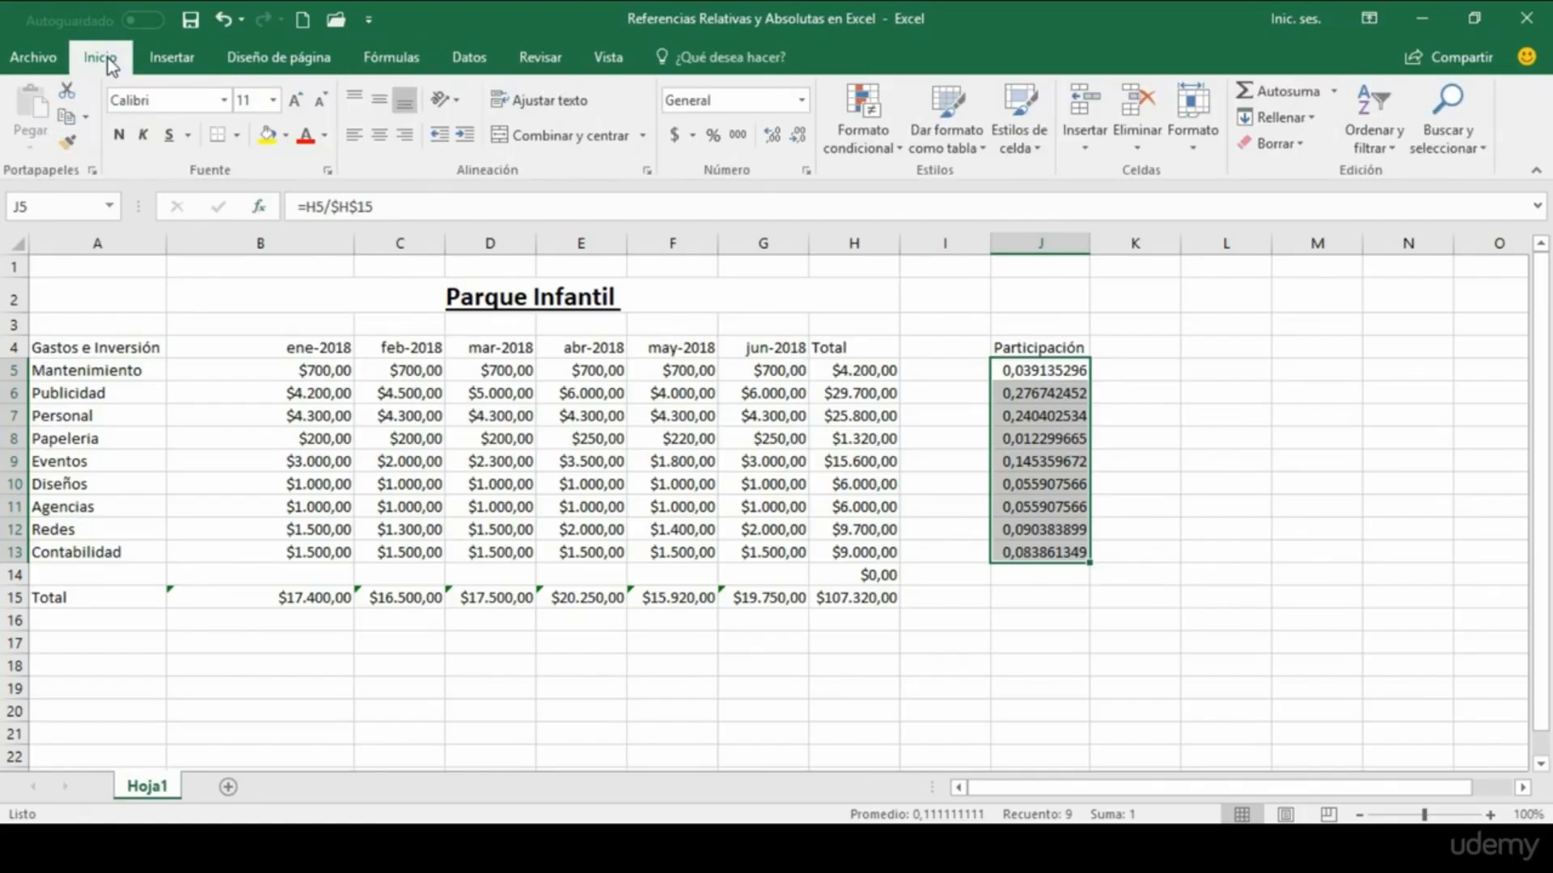
{"action": "left_click", "coordinate": [712, 134]}
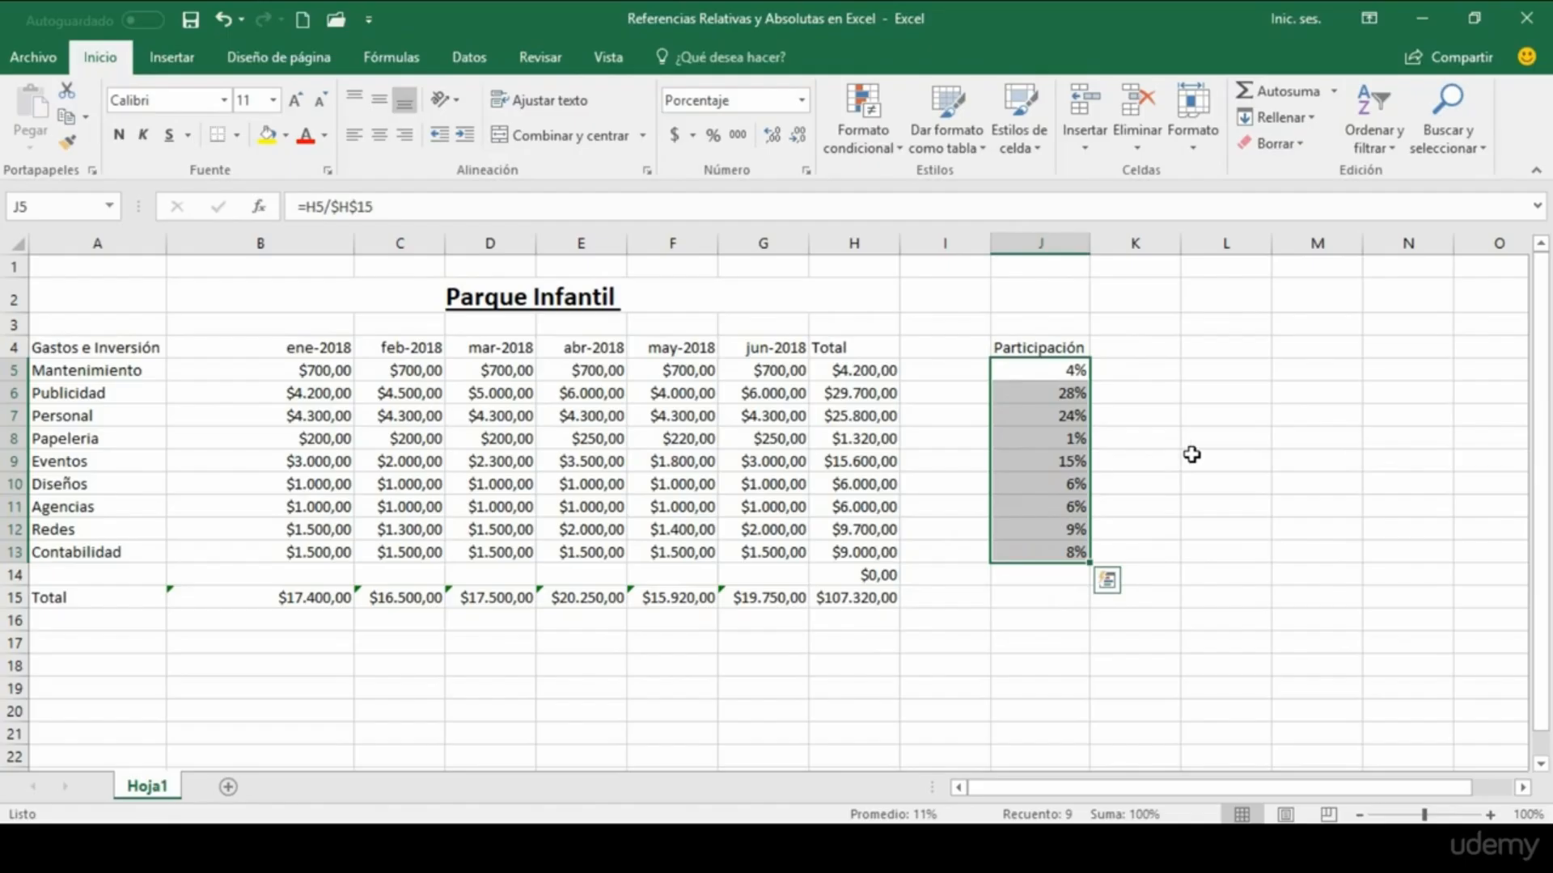
{"action": "left_click", "coordinate": [1198, 455]}
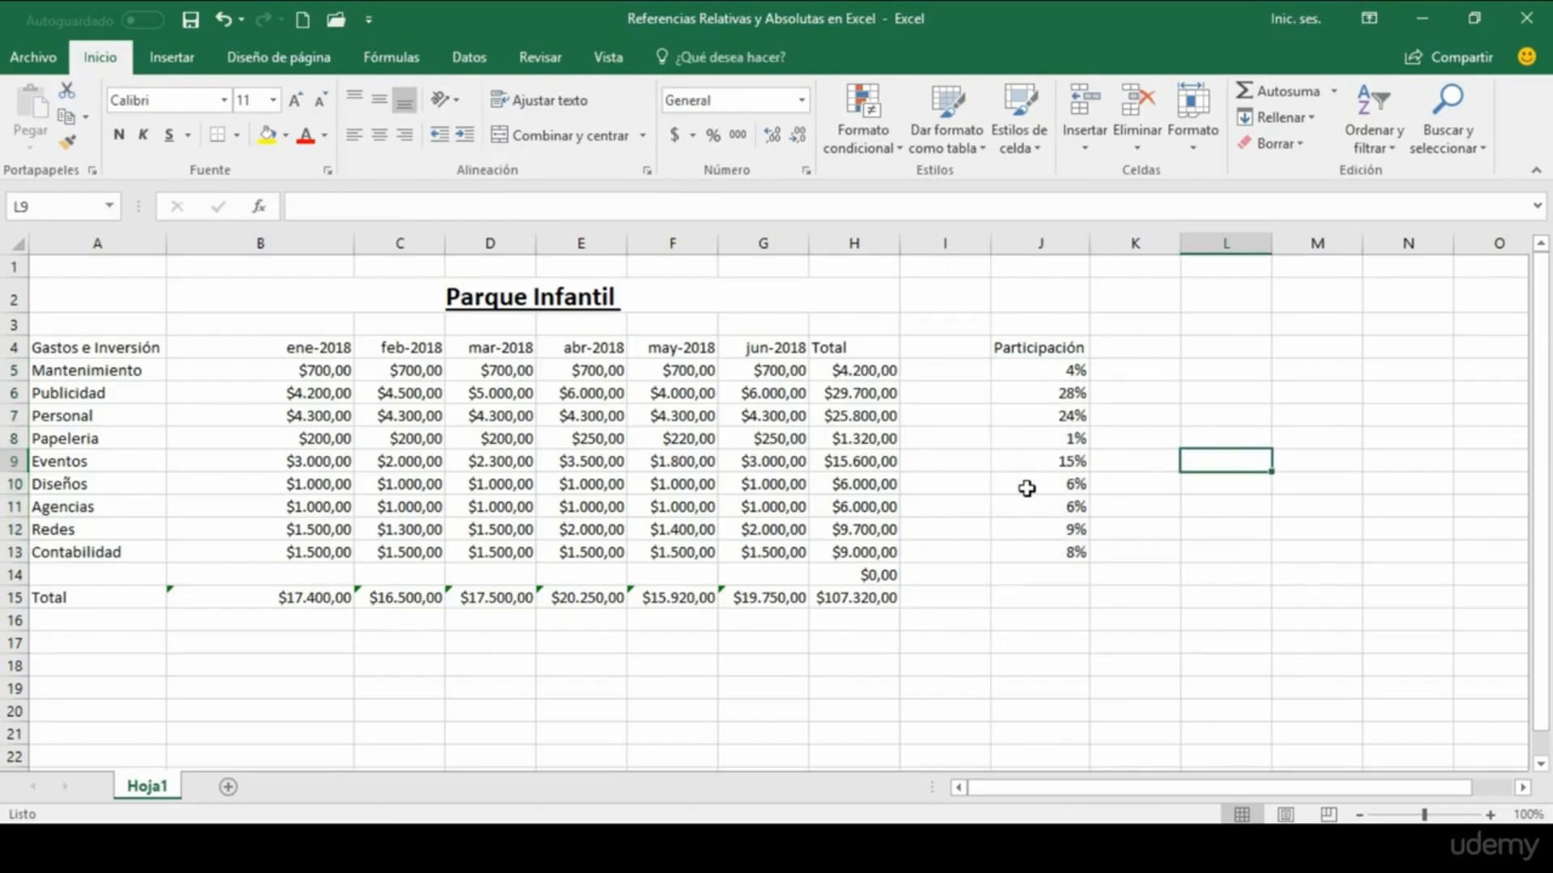
Step: Compare the participation of the Publicidad row with that of the Papeleria row
{"action": "left_click", "coordinate": [10, 393]}
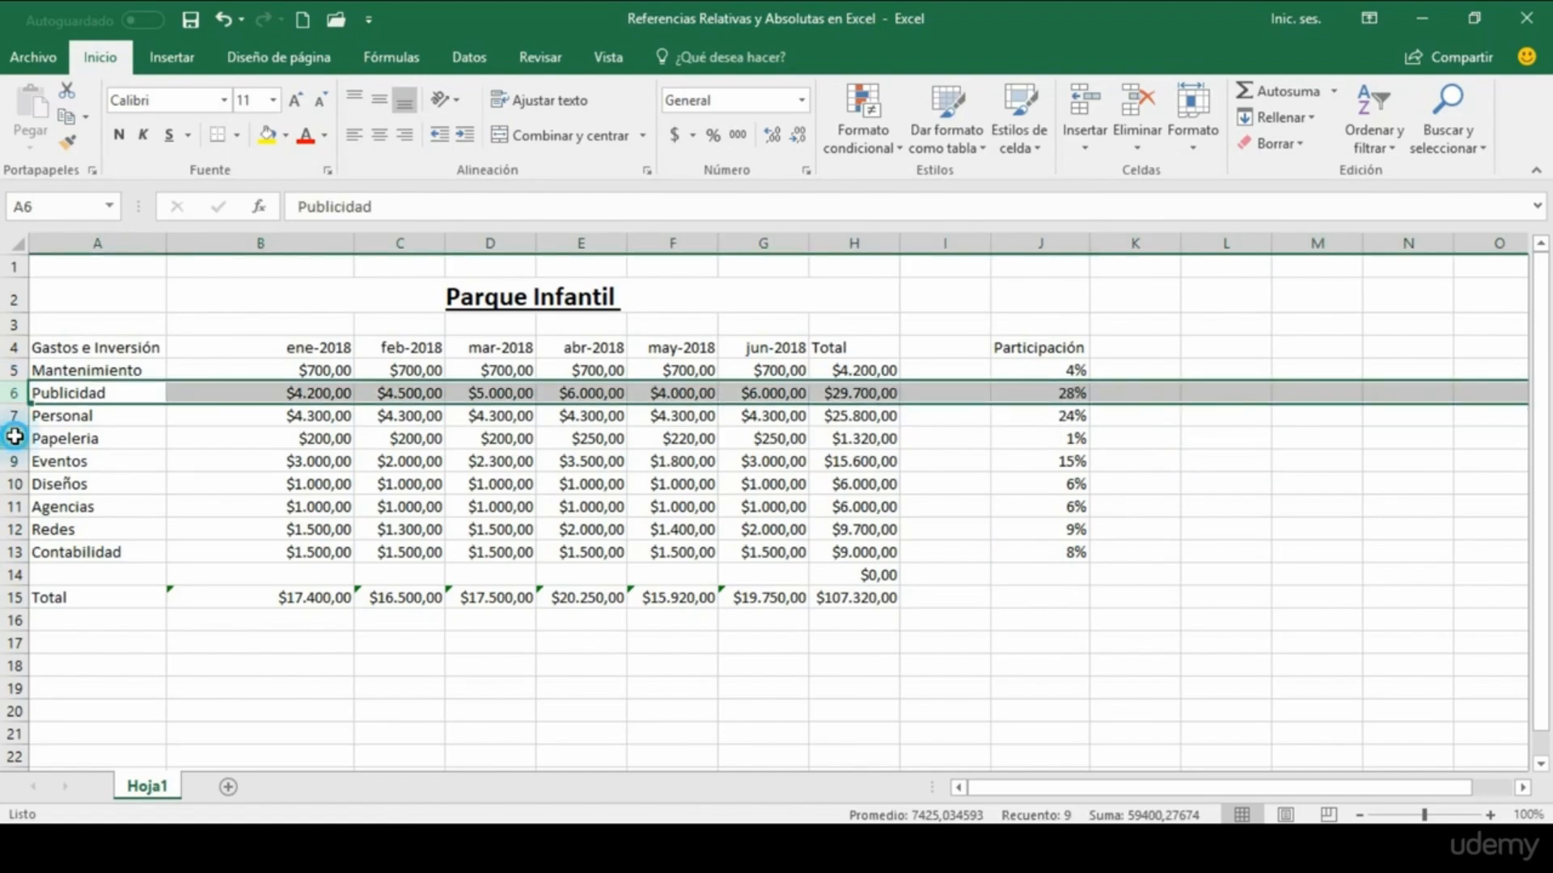
{"action": "left_click", "coordinate": [13, 438]}
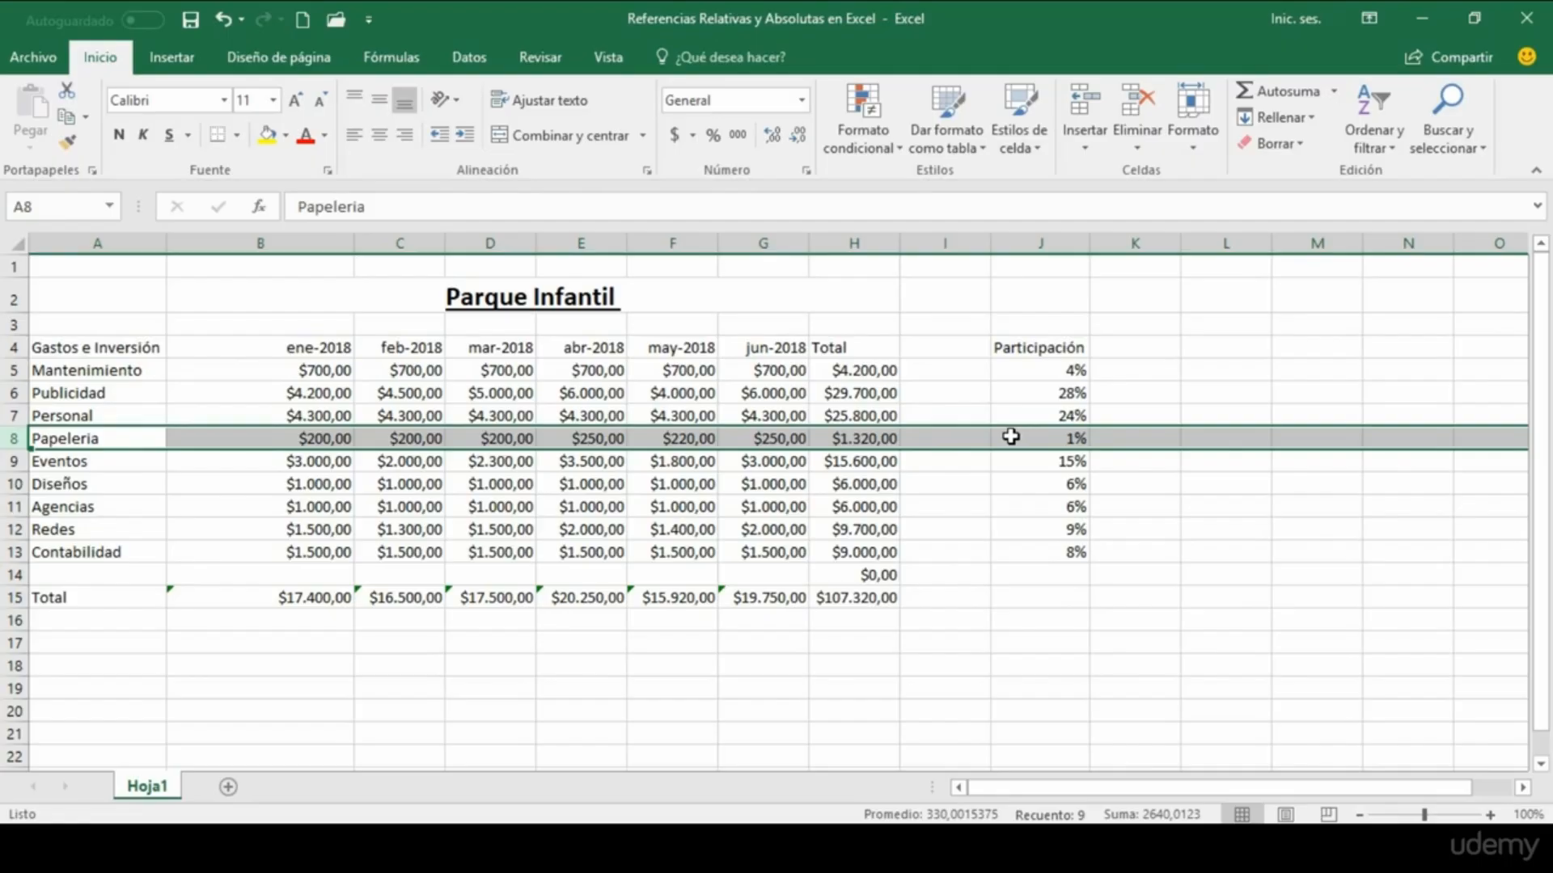
{"action": "left_click", "coordinate": [1142, 439]}
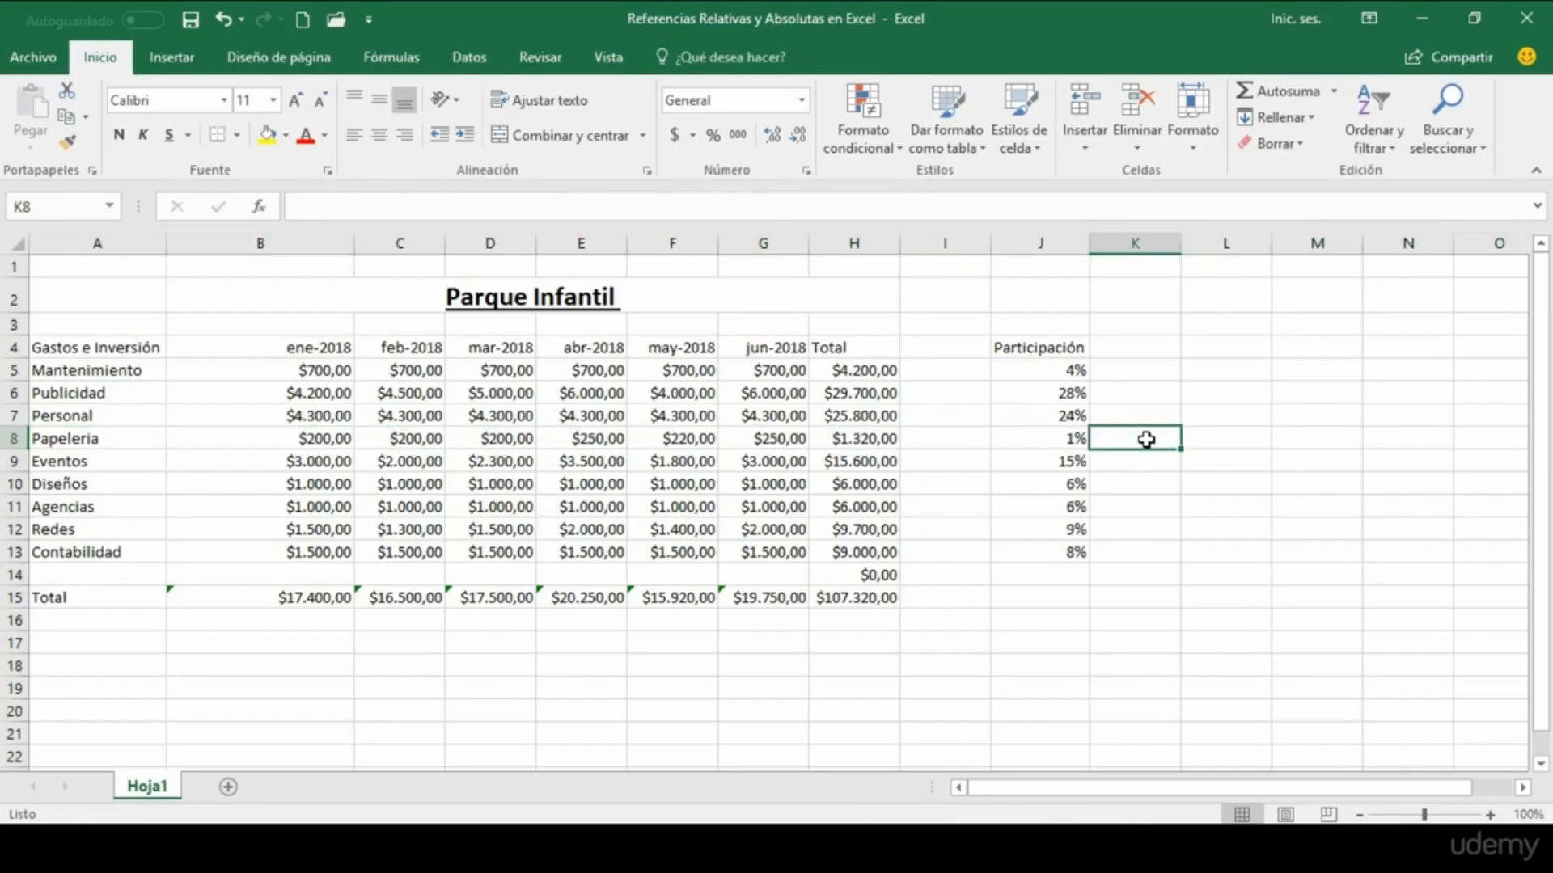